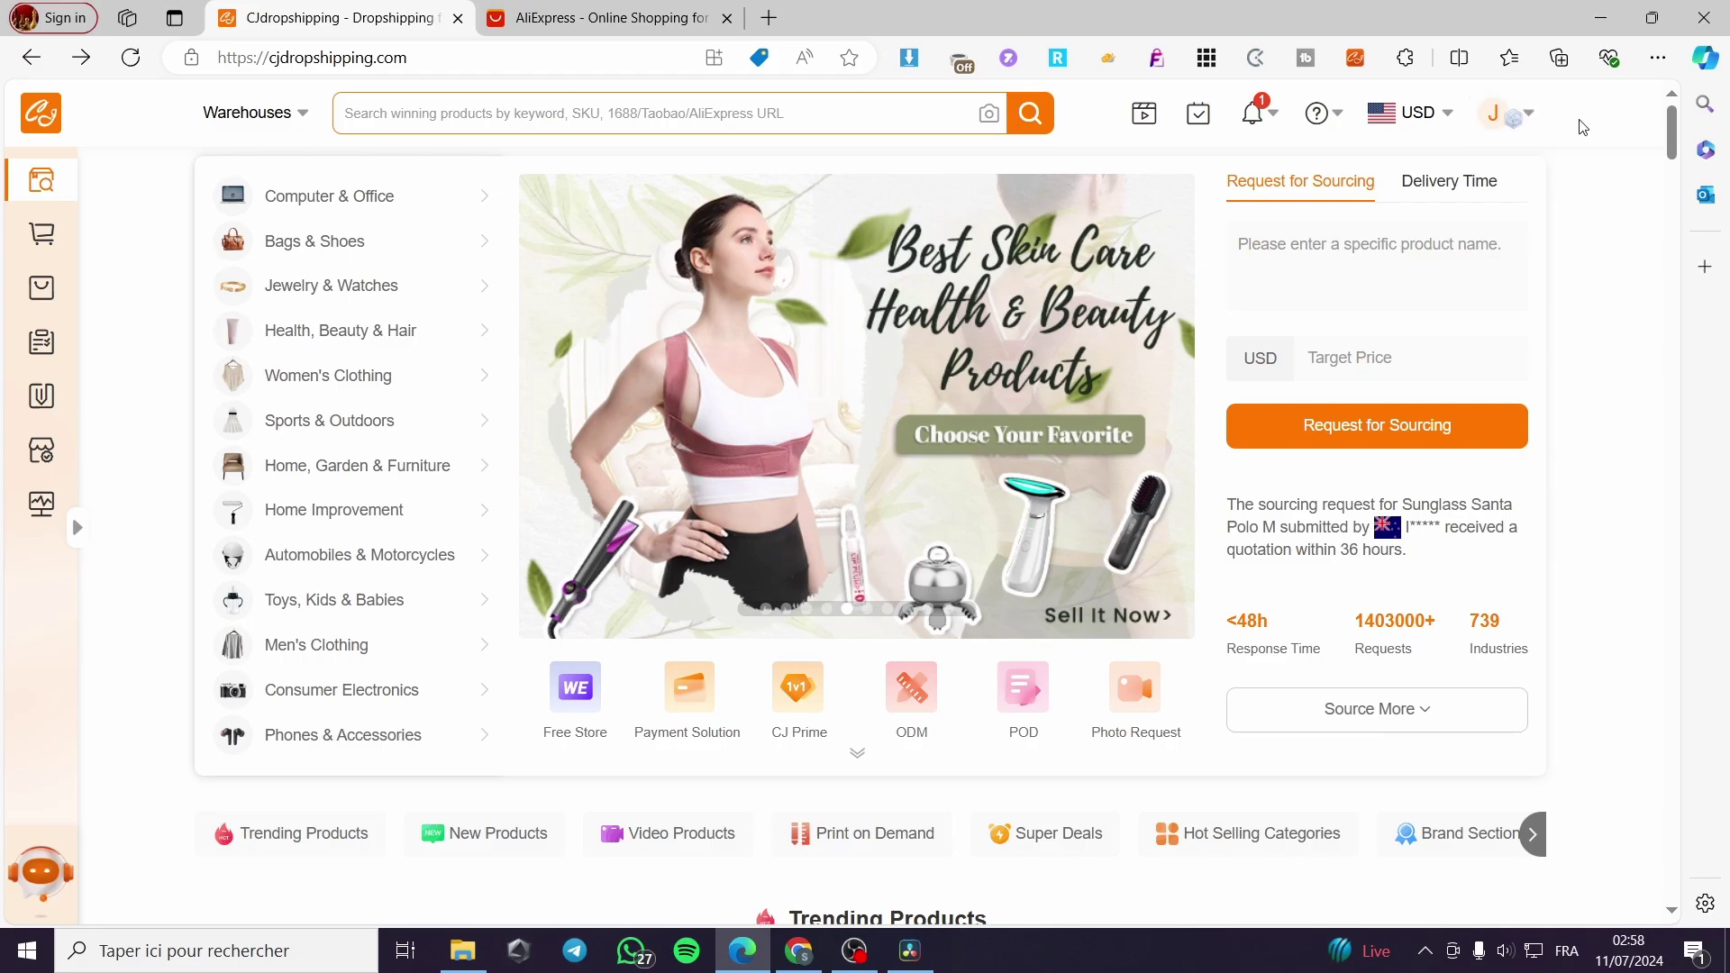
Expand the CJdropshipping sidebar menu and briefly check the AliExpress tab.
mouse_move(1519, 108)
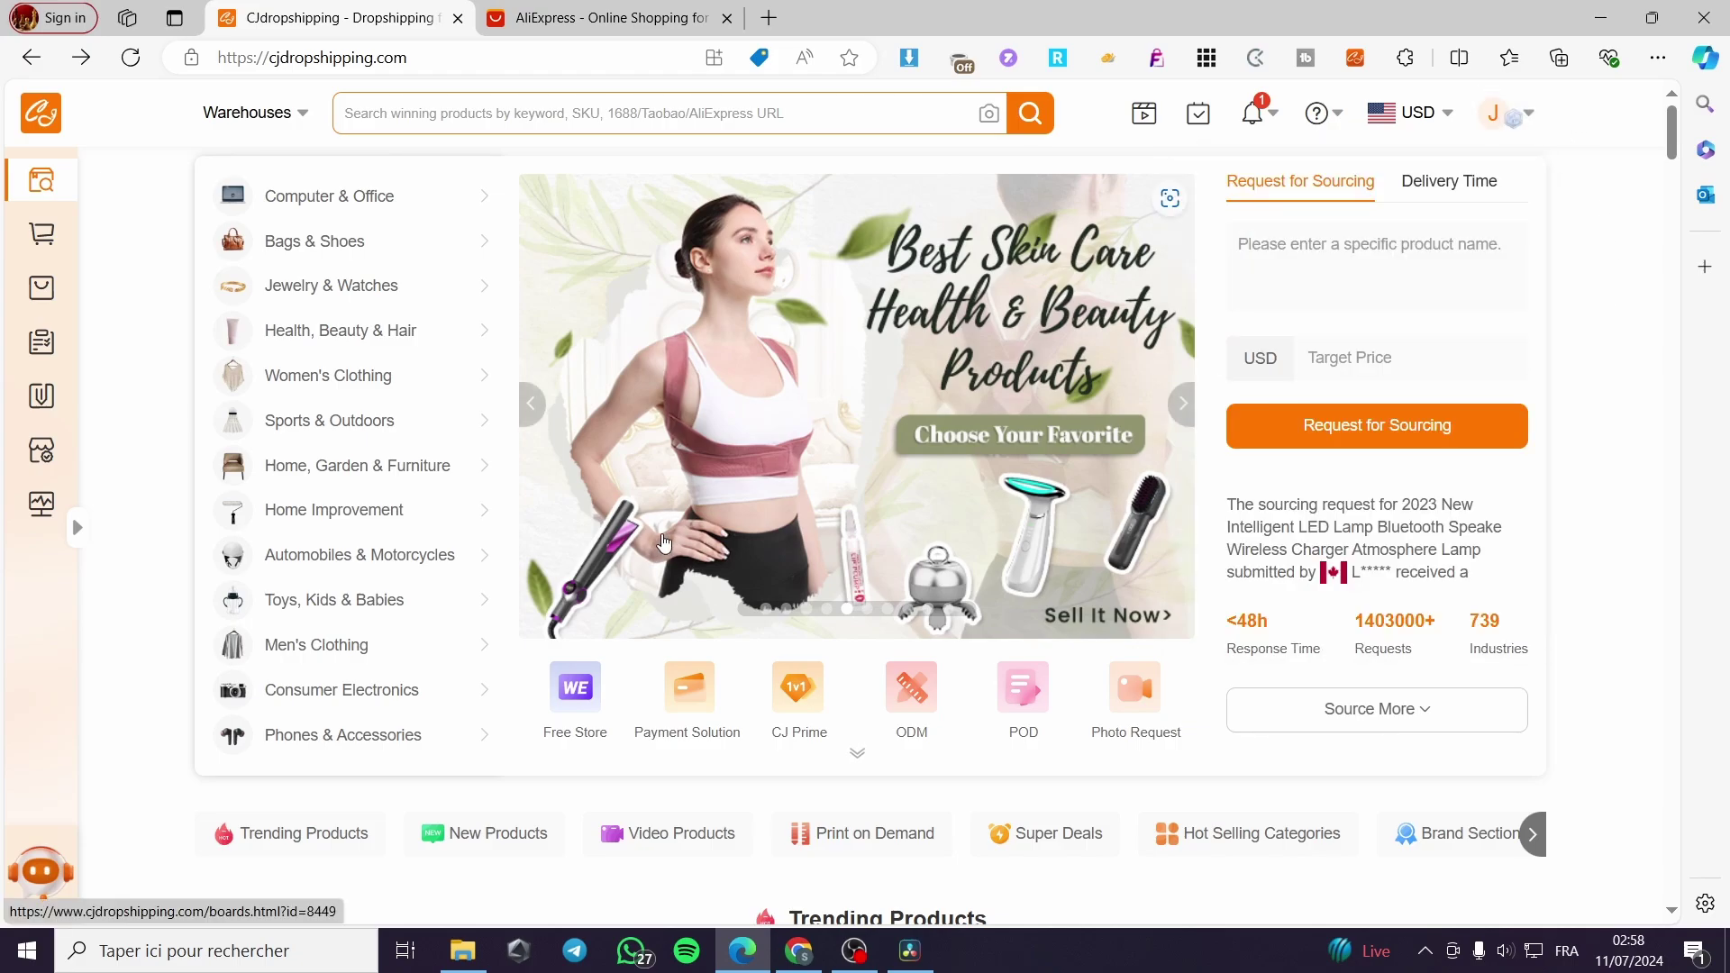
left_click(80, 538)
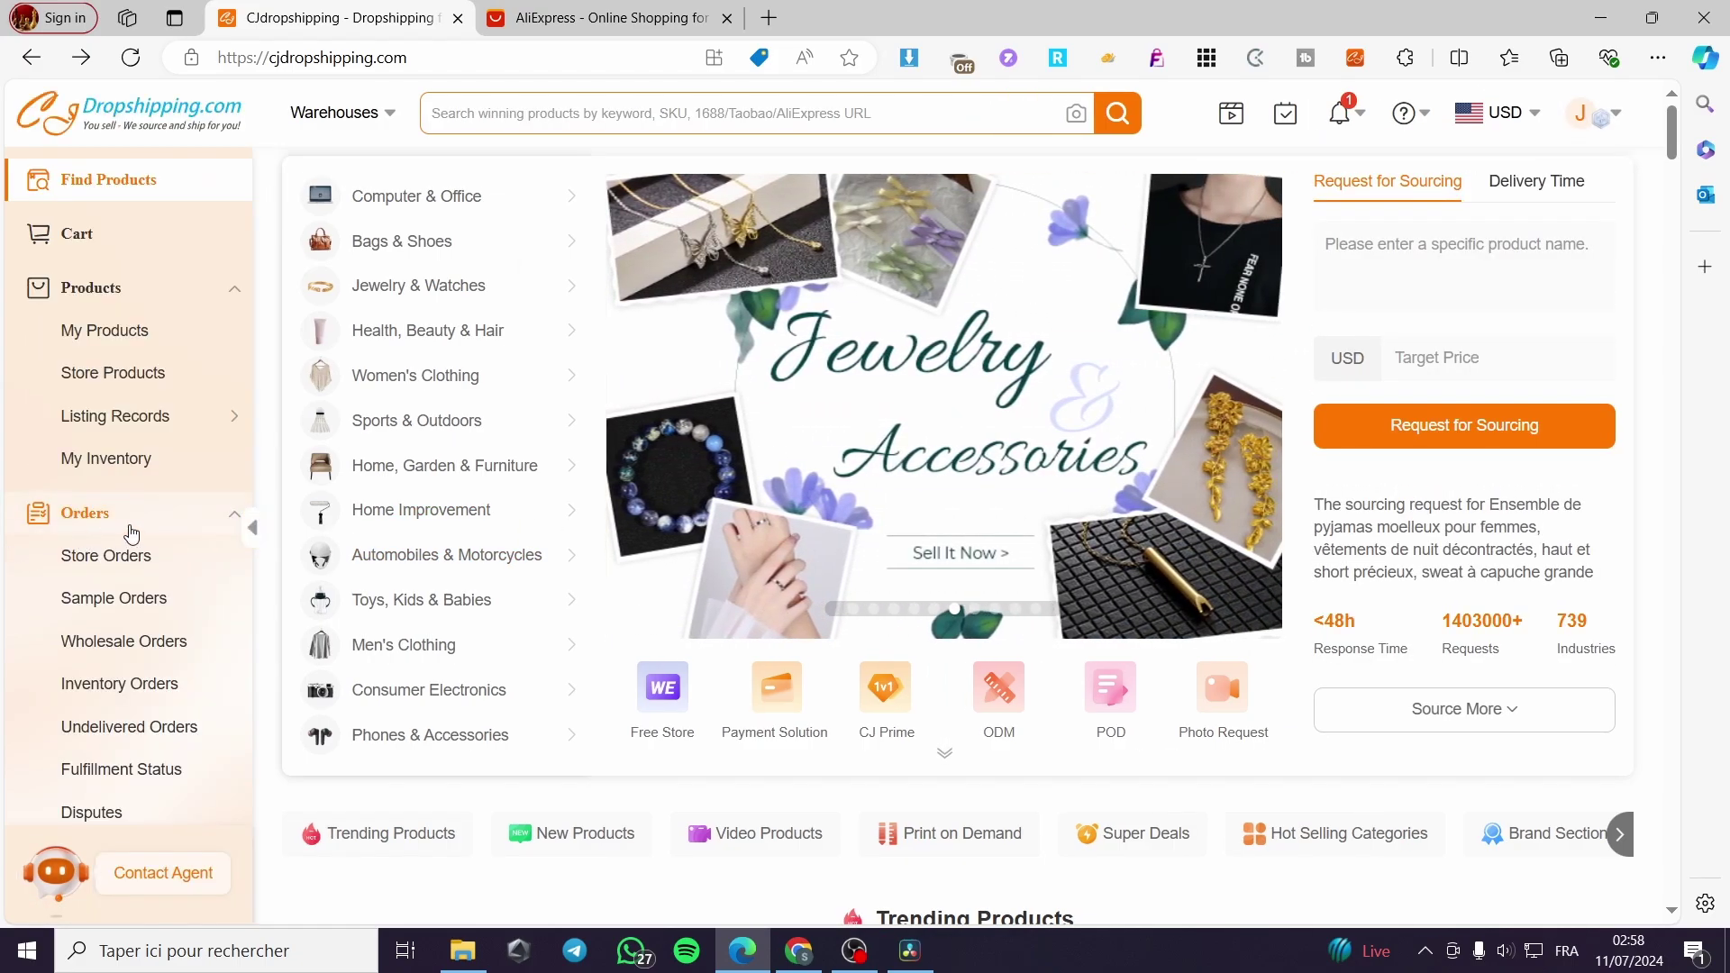
mouse_move(585, 446)
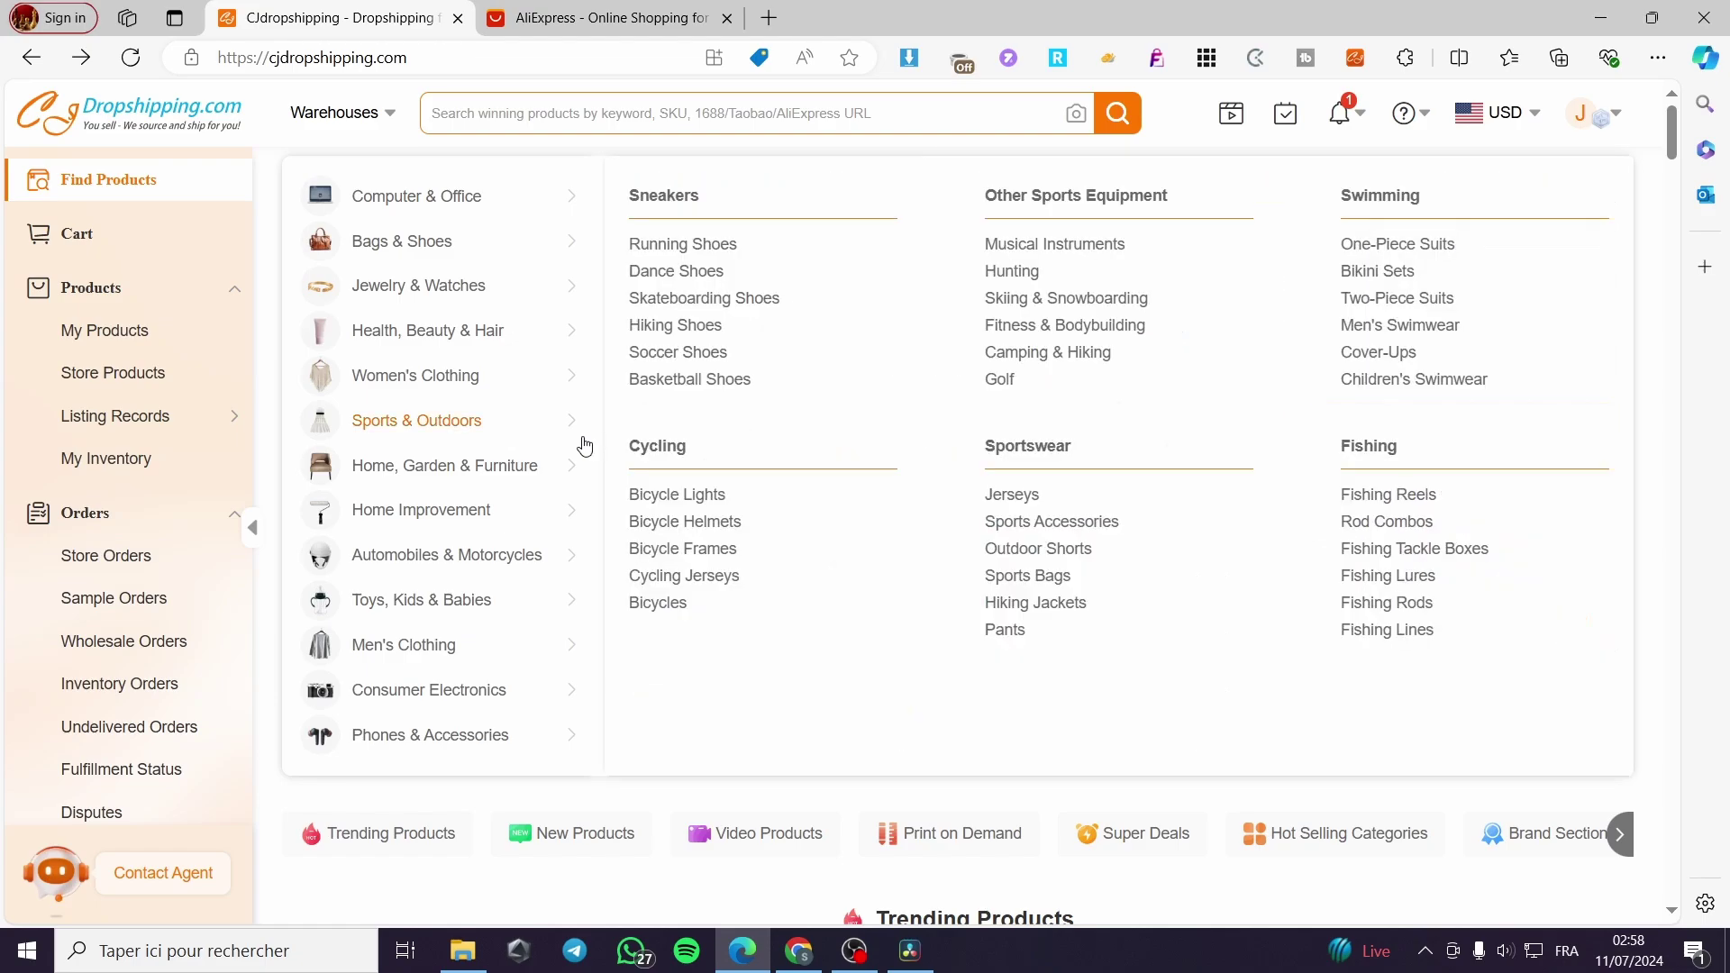
mouse_move(190, 414)
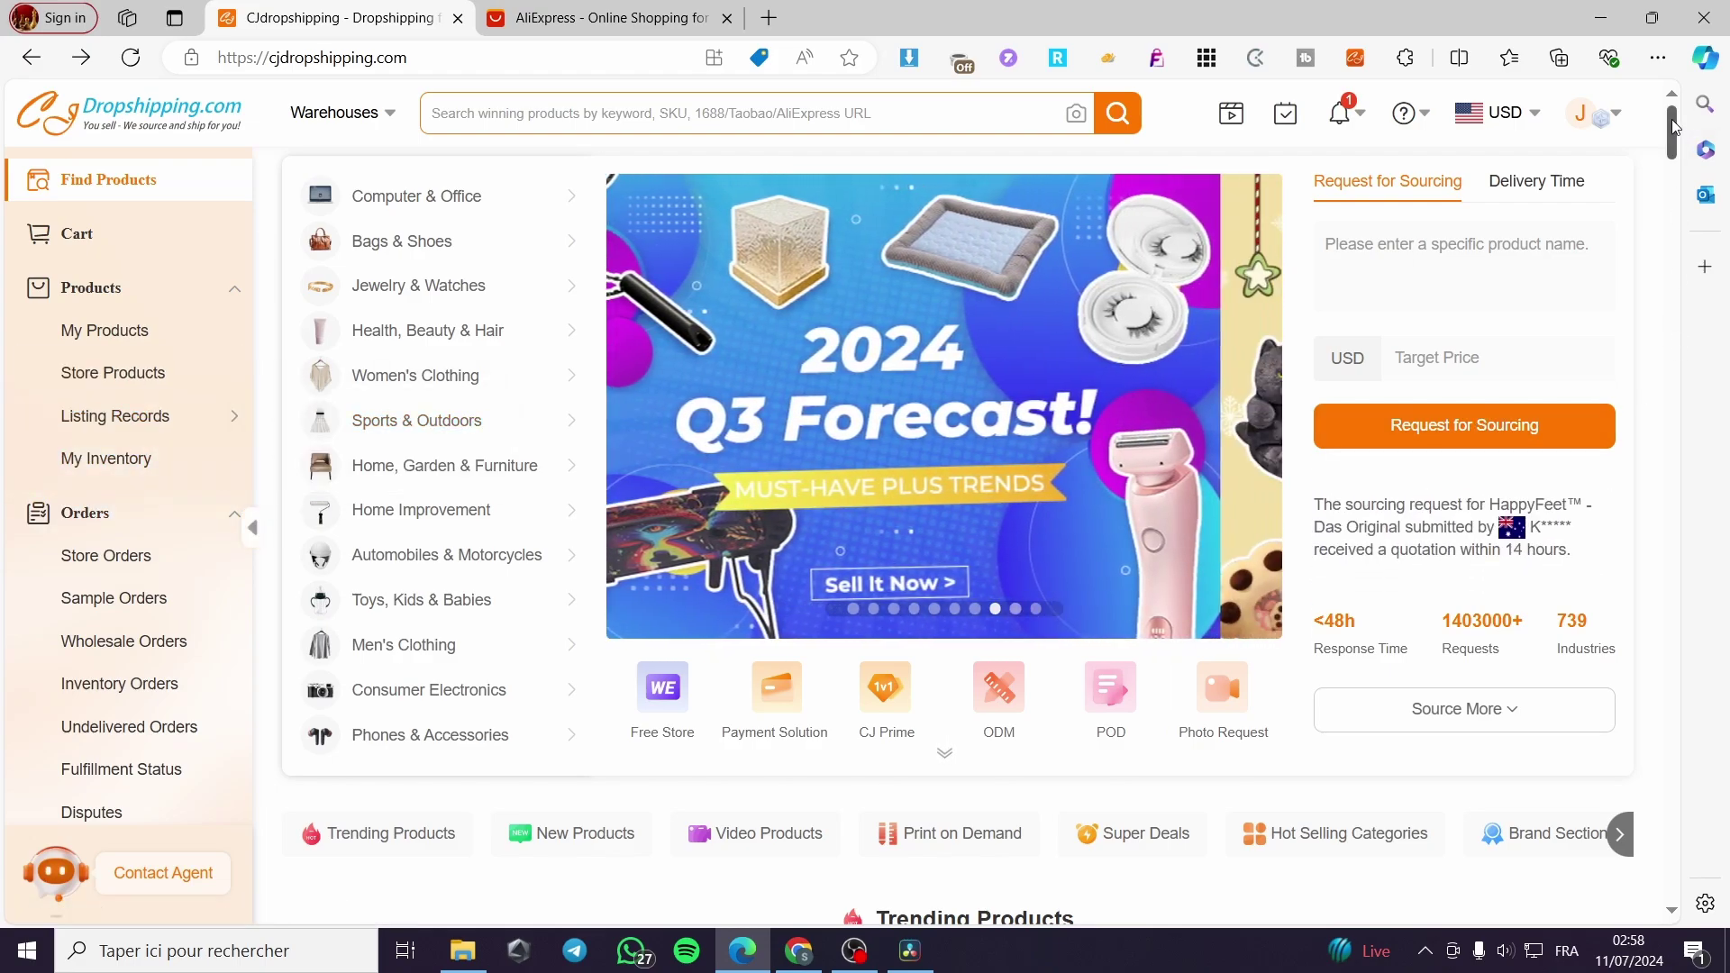
left_click(593, 12)
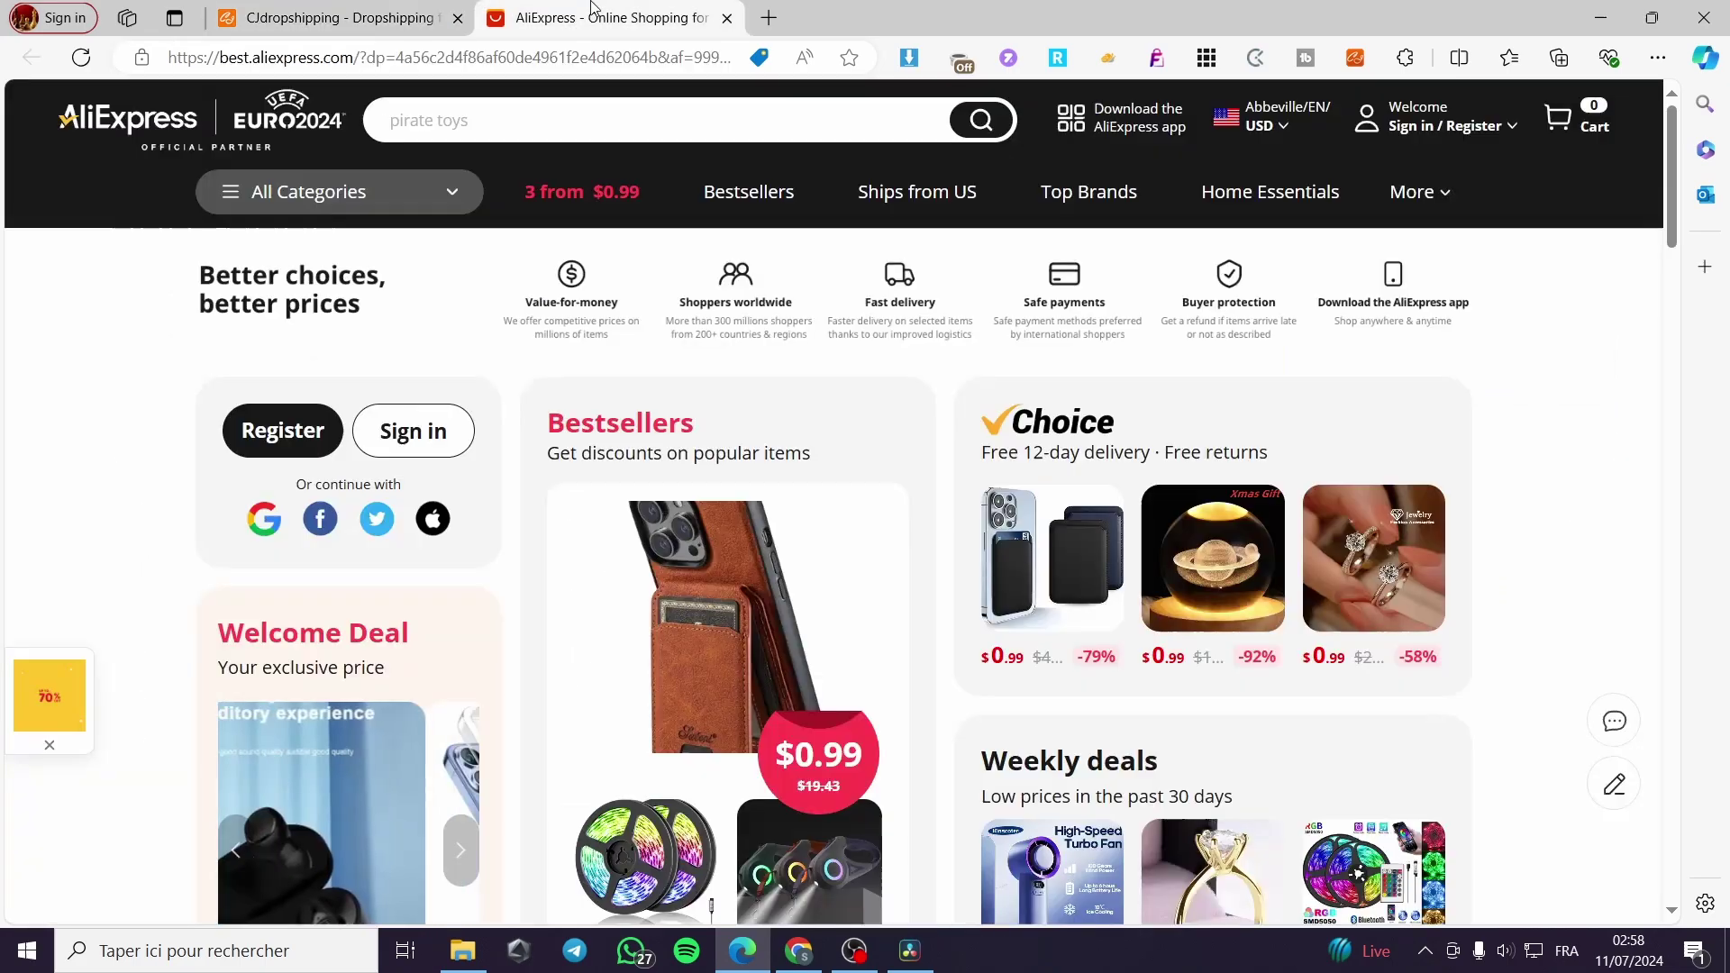
left_click(326, 11)
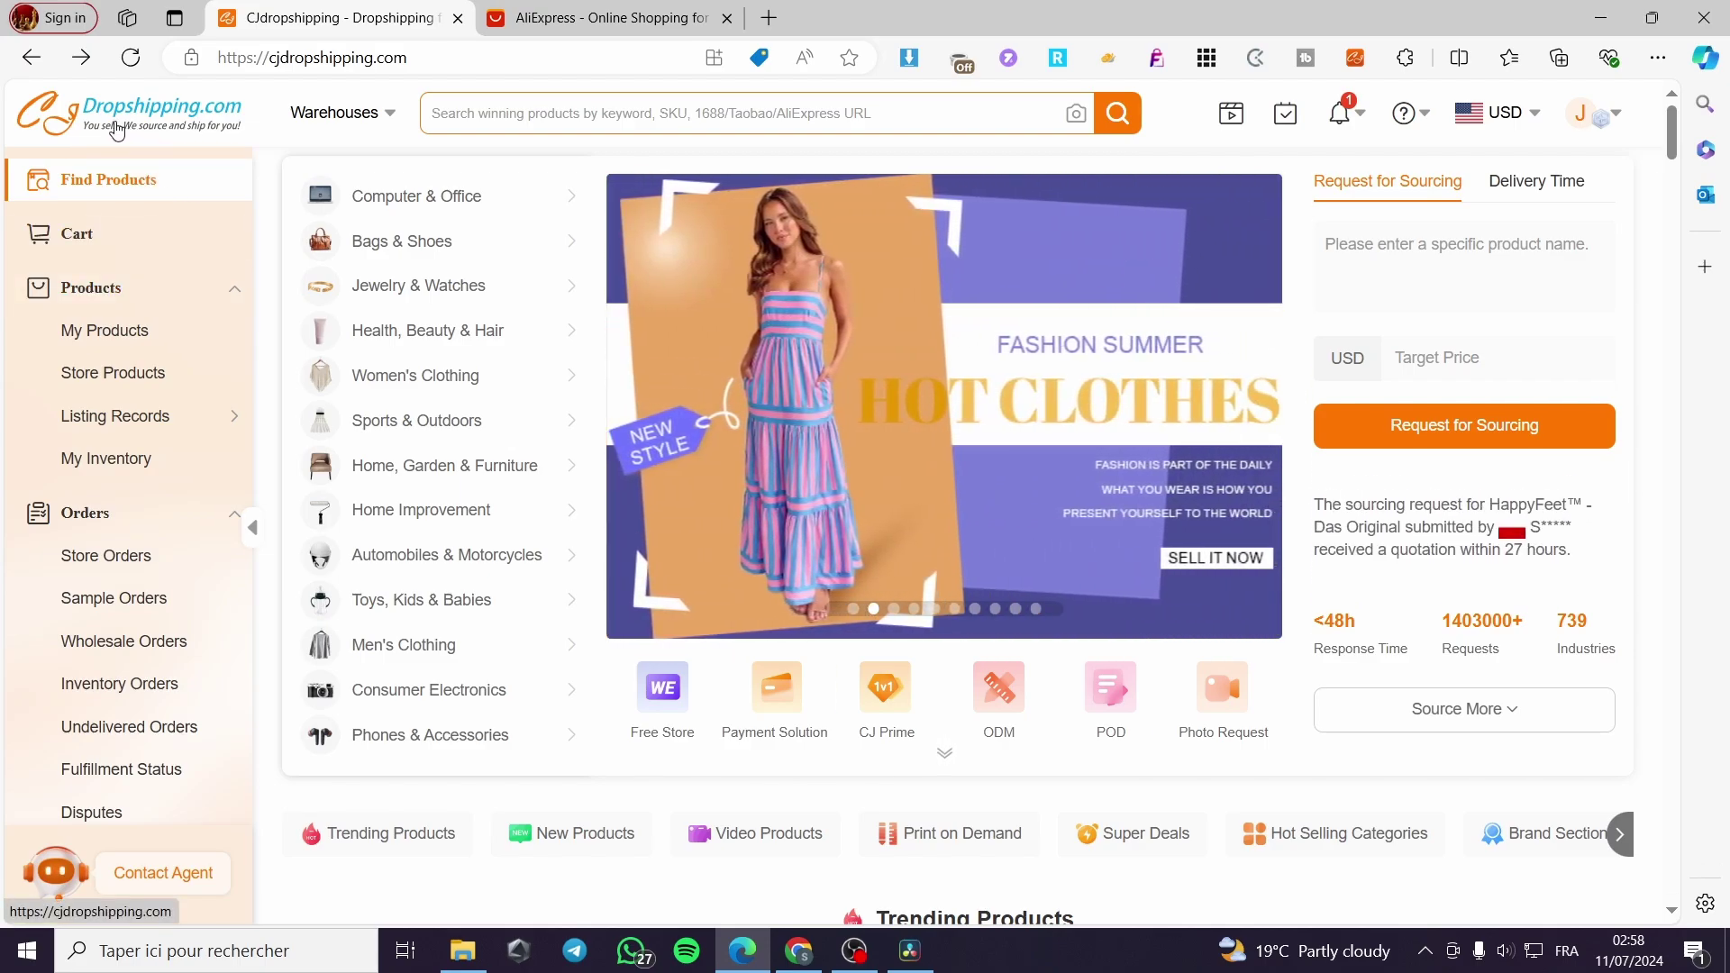
Scroll the sidebar down to Authorization to list the connectable store platforms.
scroll(116, 141, "down", 3)
scroll(109, 511, "down", 5)
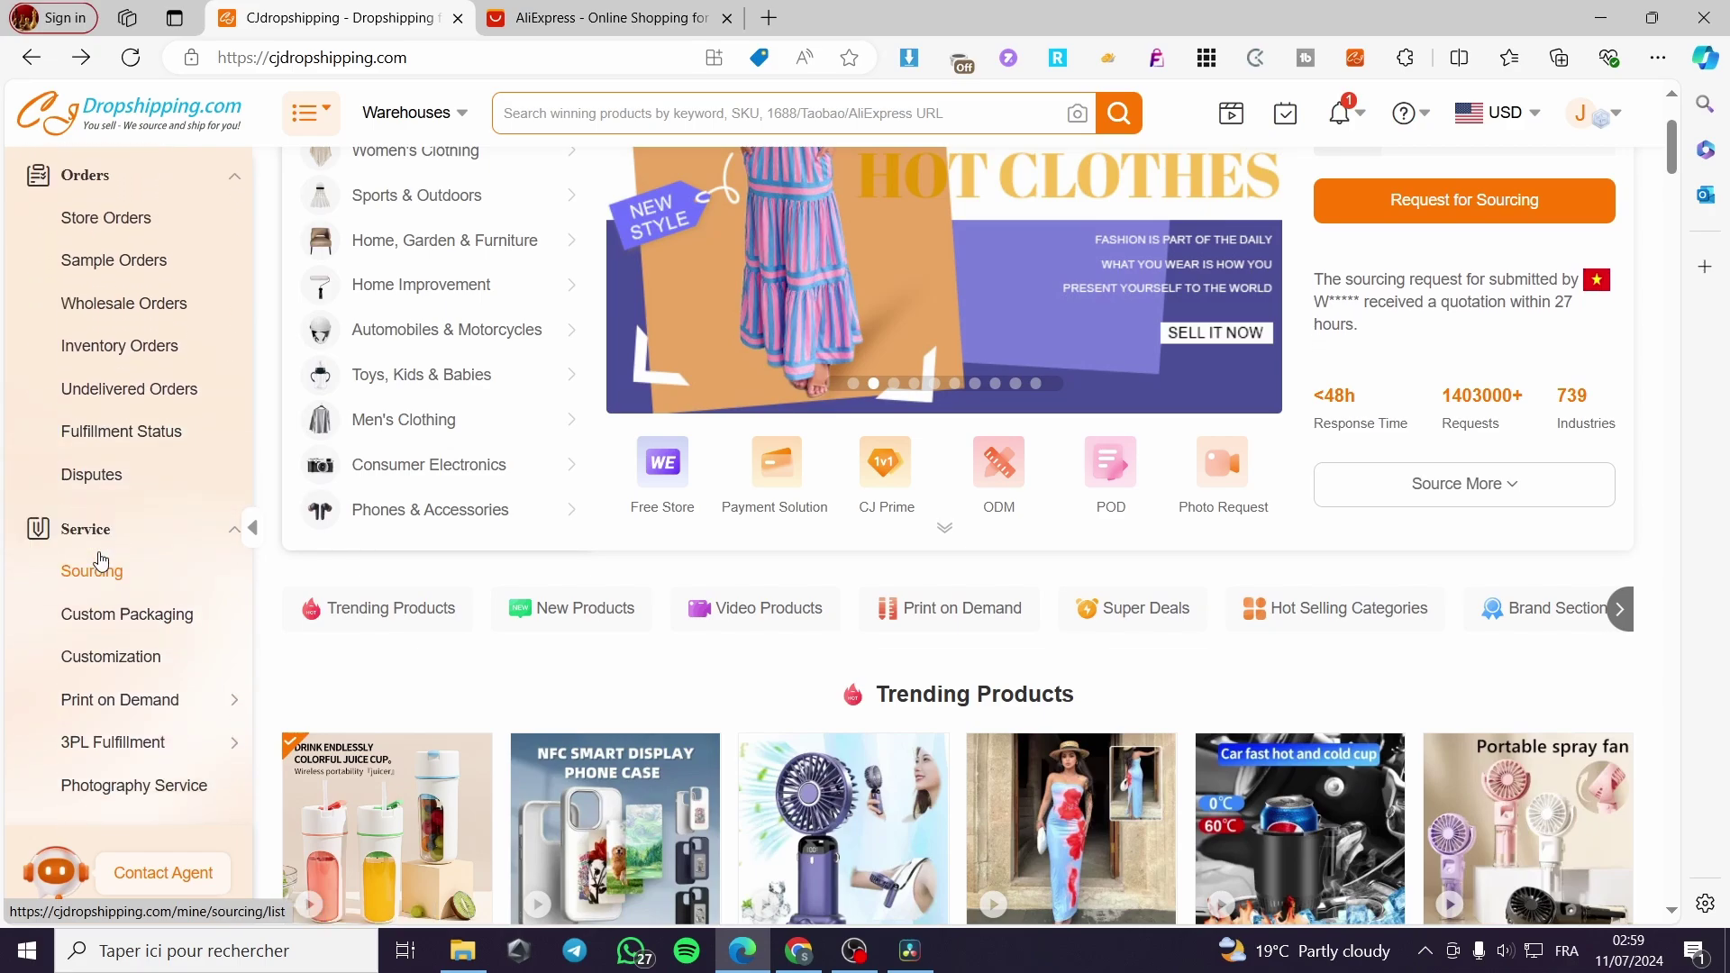
scroll(108, 511, "down", 3)
mouse_move(80, 506)
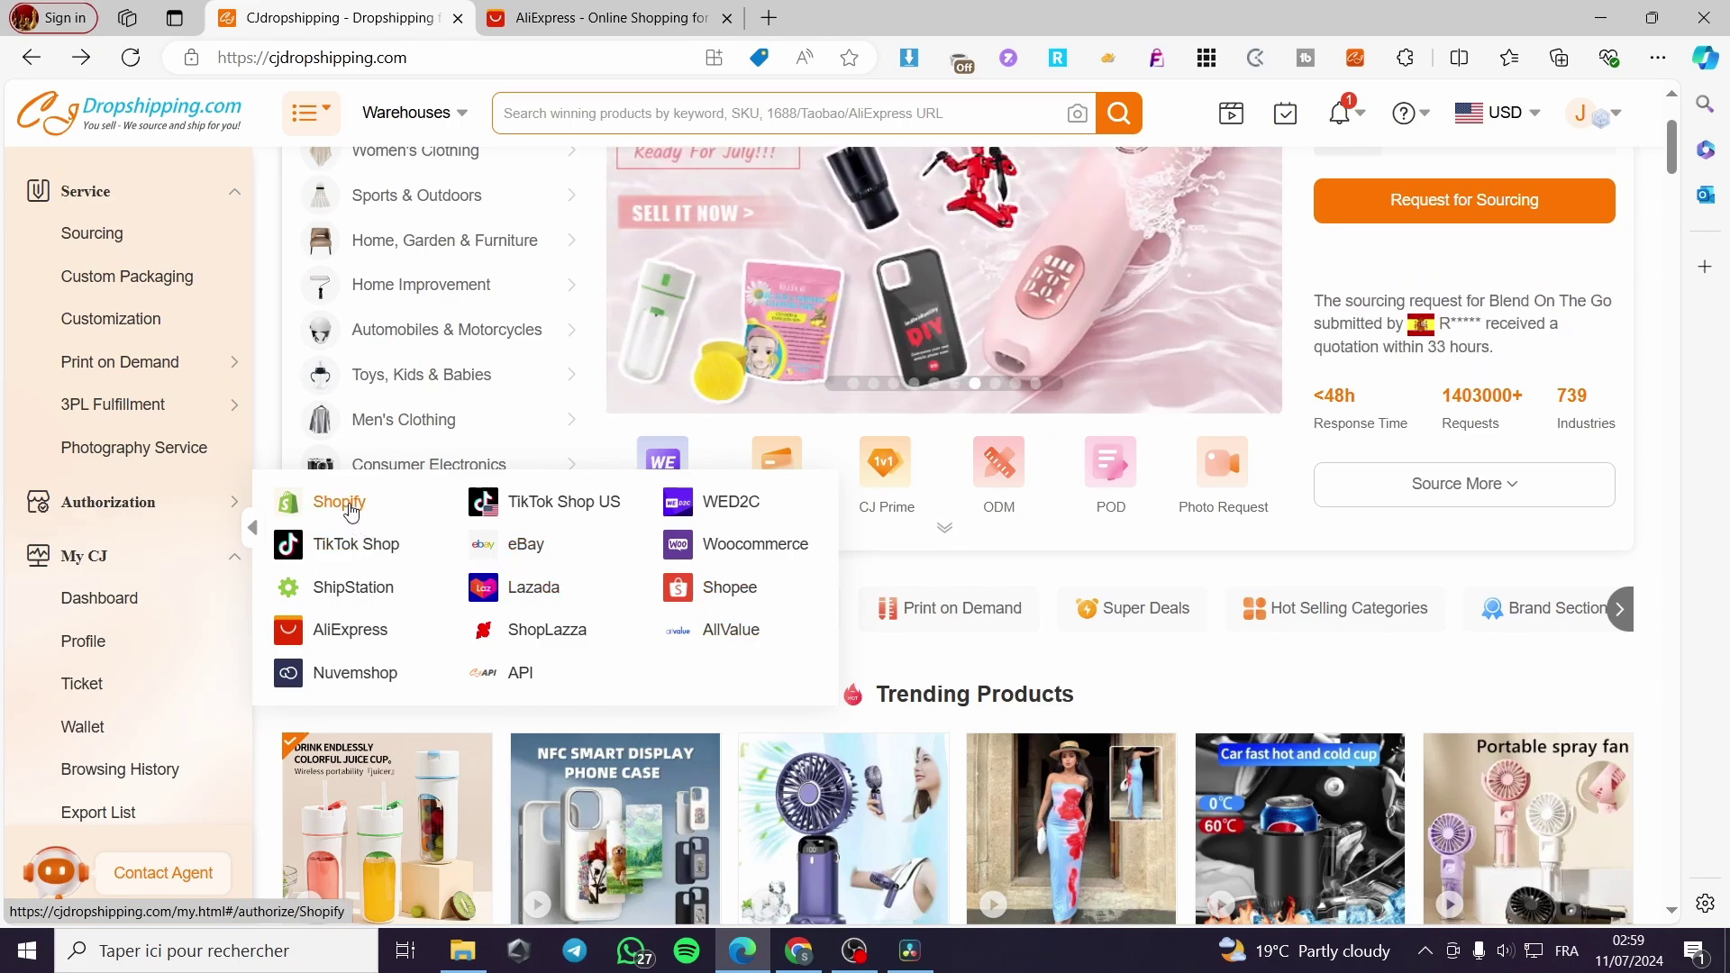
Confirm the Shopify store is authorized in the Store List, then return to Find Products.
left_click(350, 510)
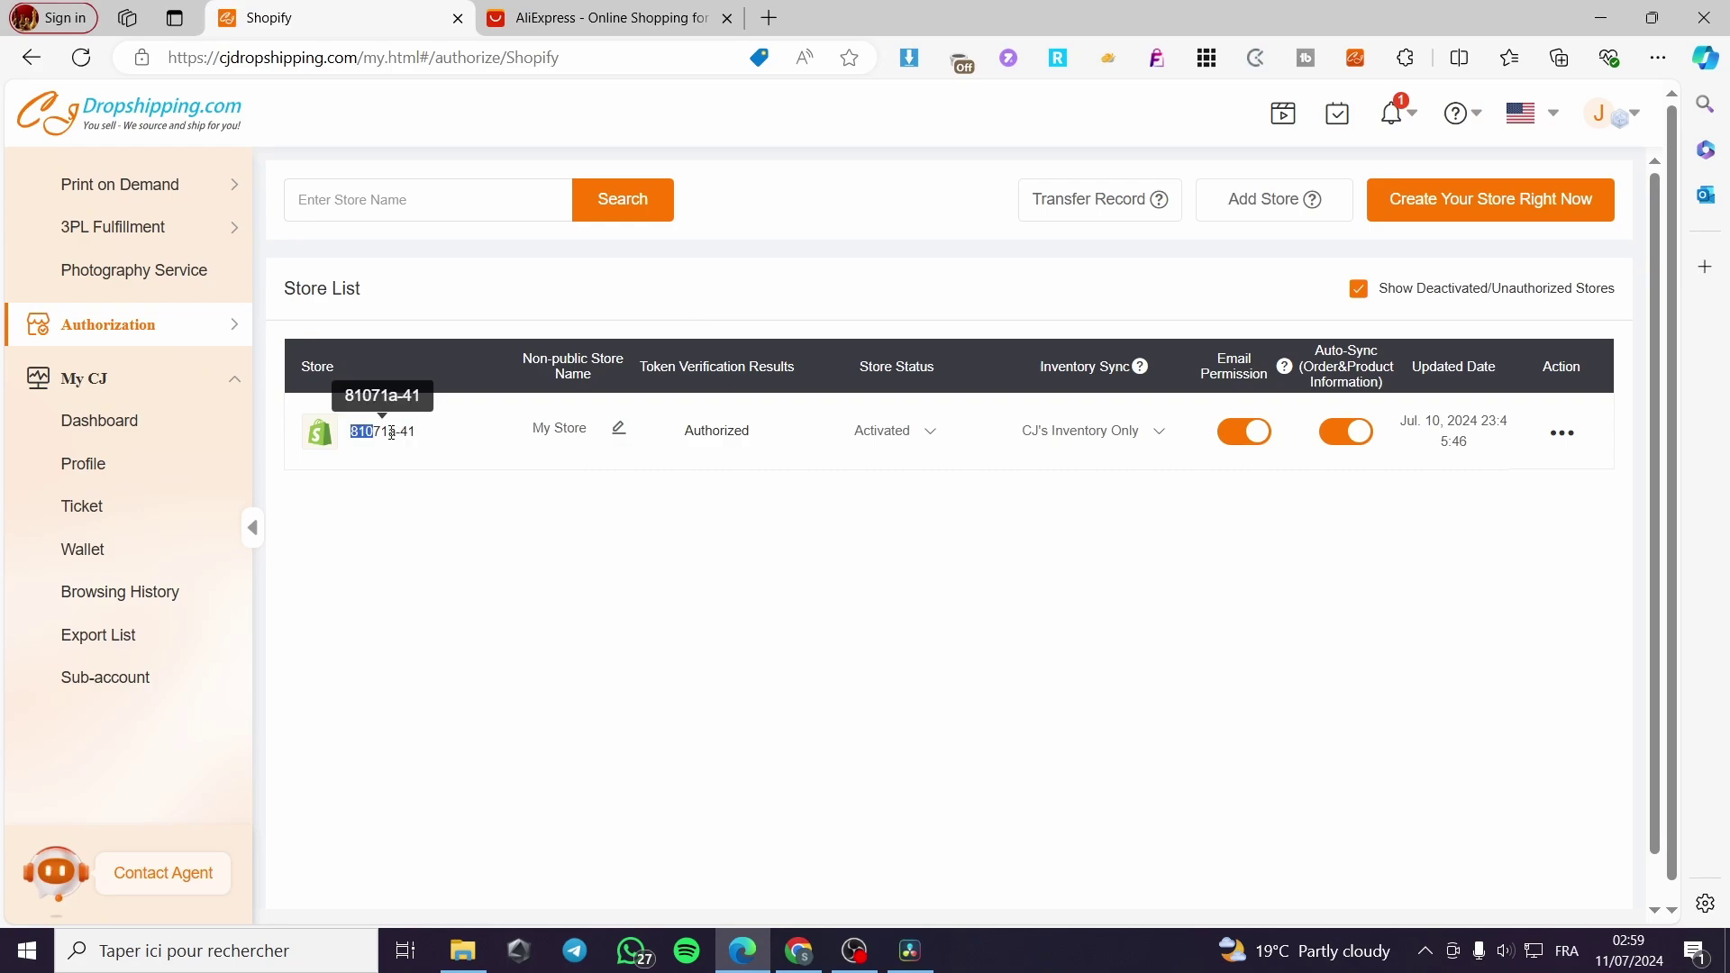
left_click_drag(392, 434, 415, 435)
left_click(420, 445)
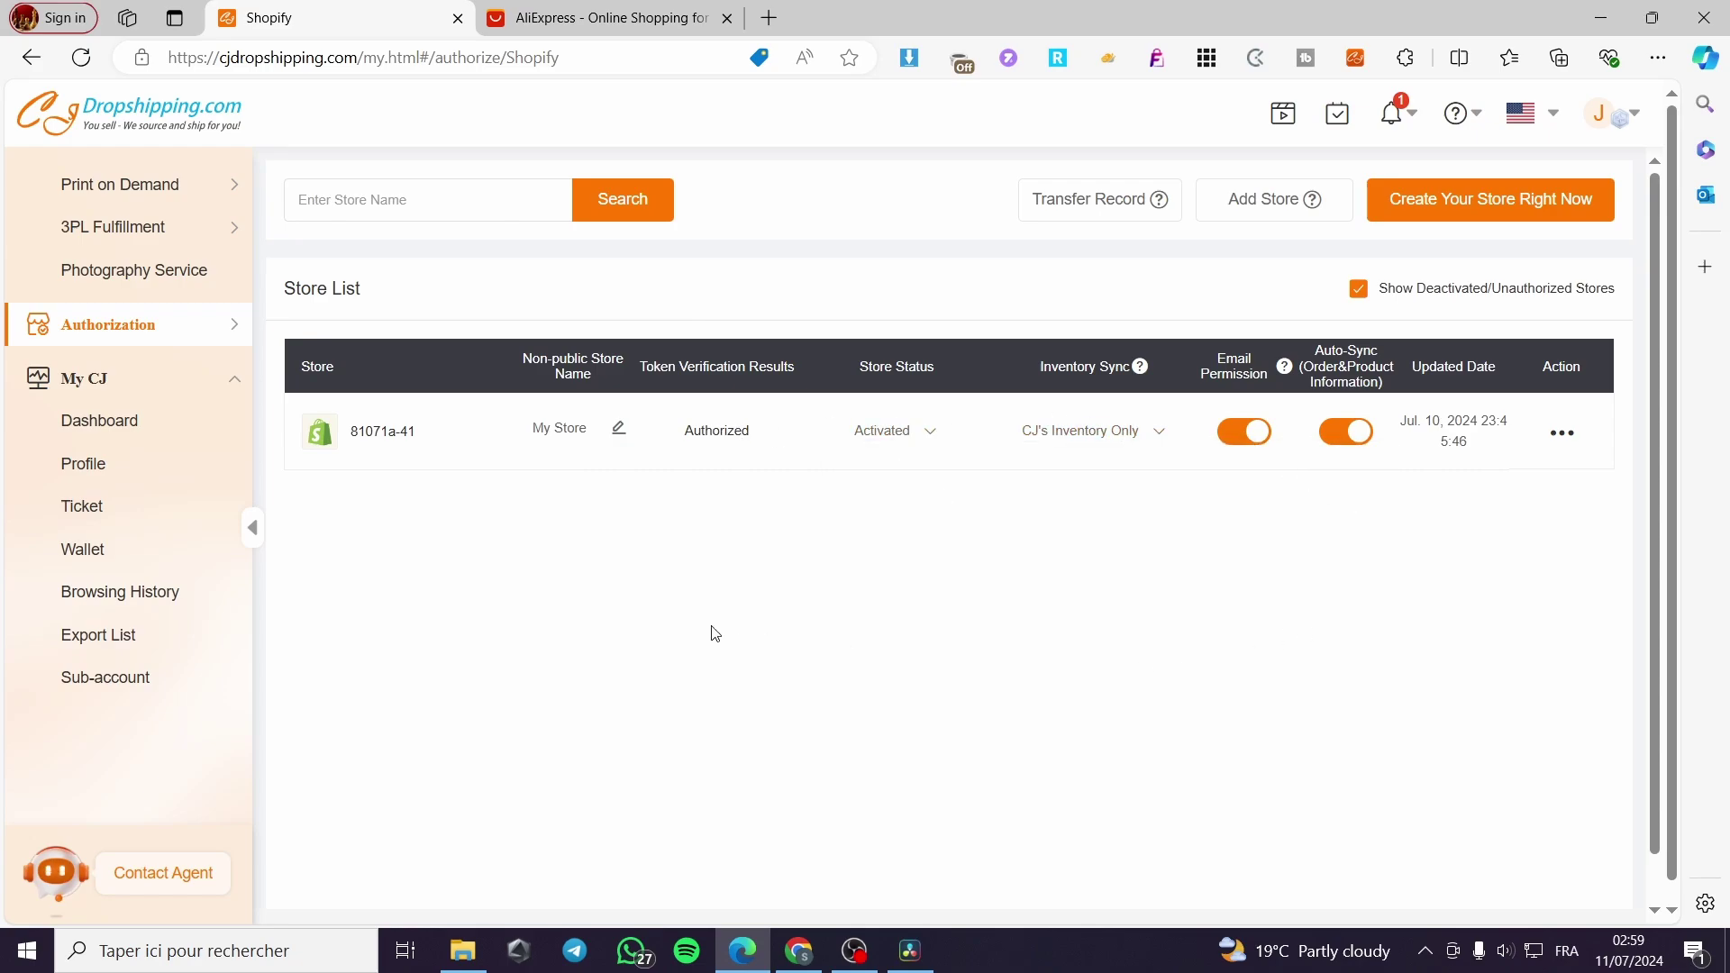
scroll(171, 532, "up", 10)
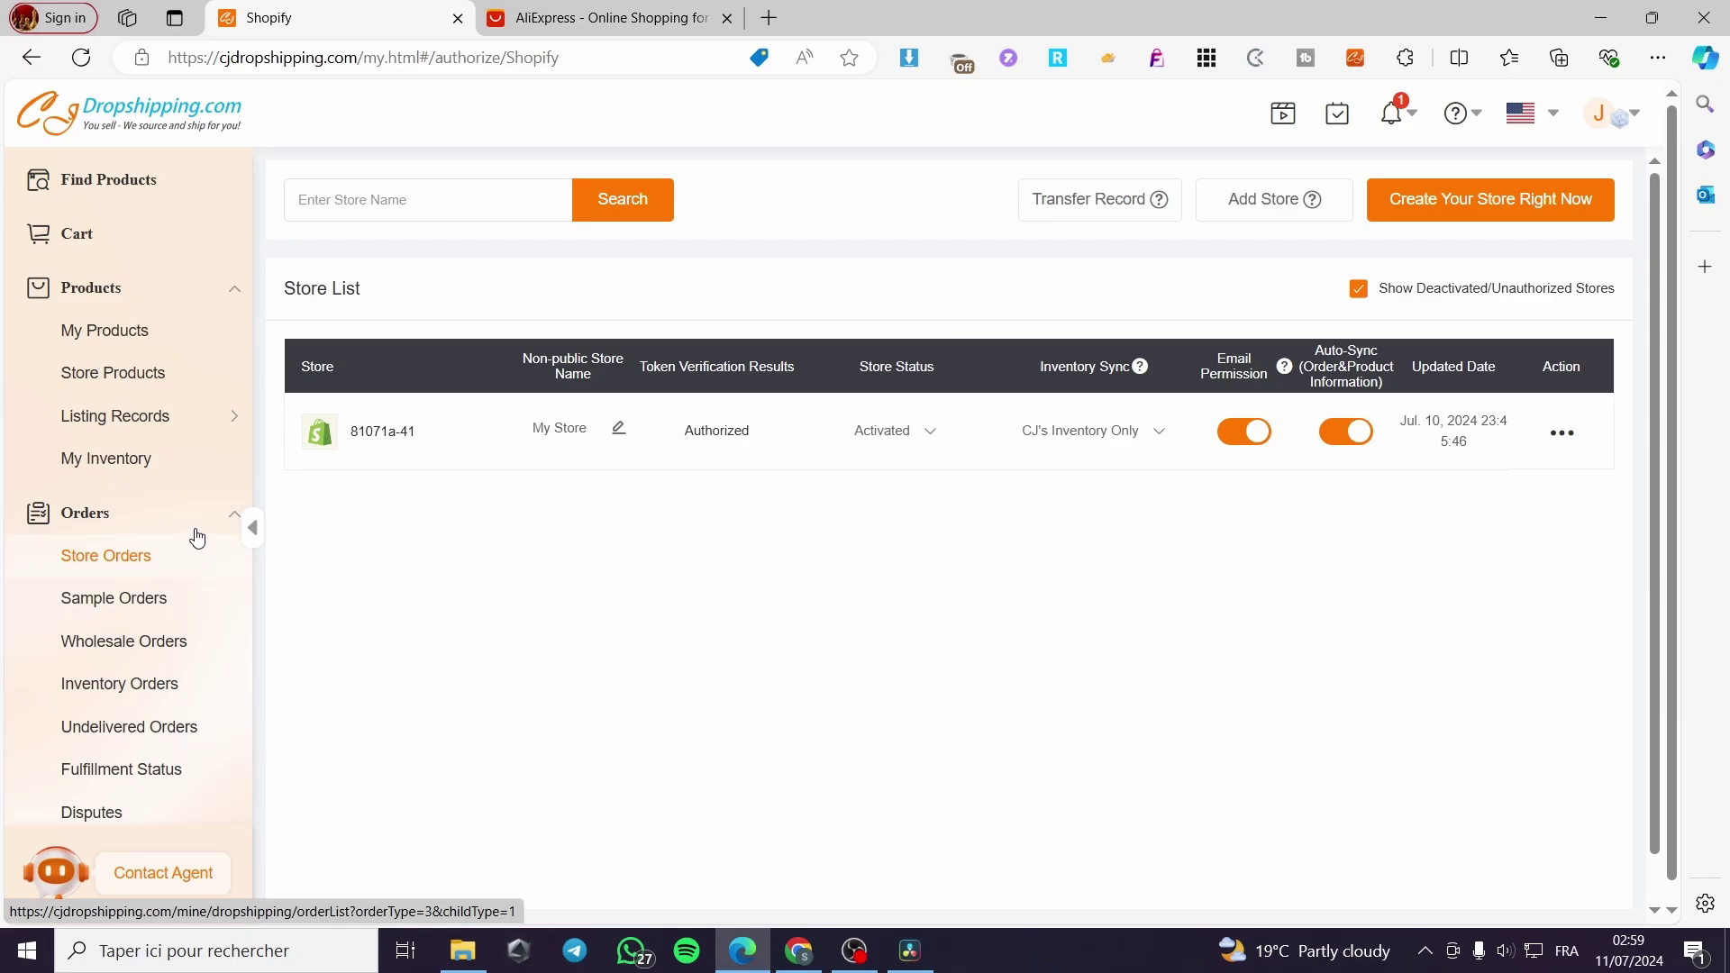
left_click(134, 189)
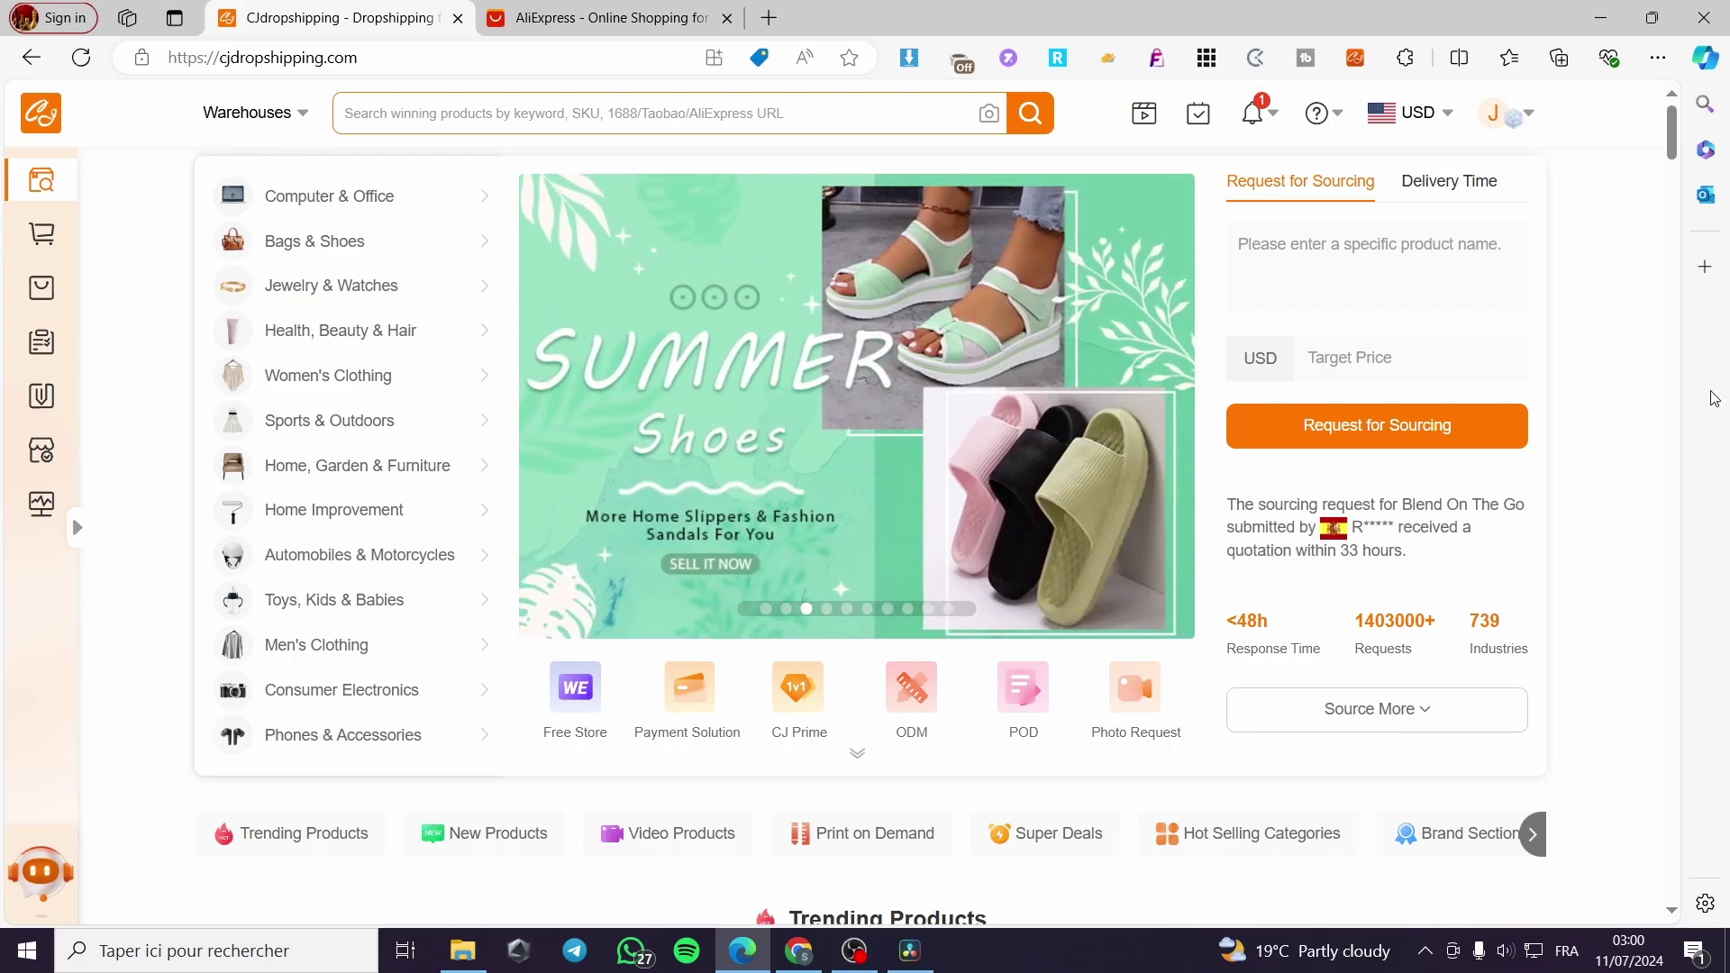
Use Source More under Request for Sourcing to open AliExpress in a new tab.
mouse_move(1510, 723)
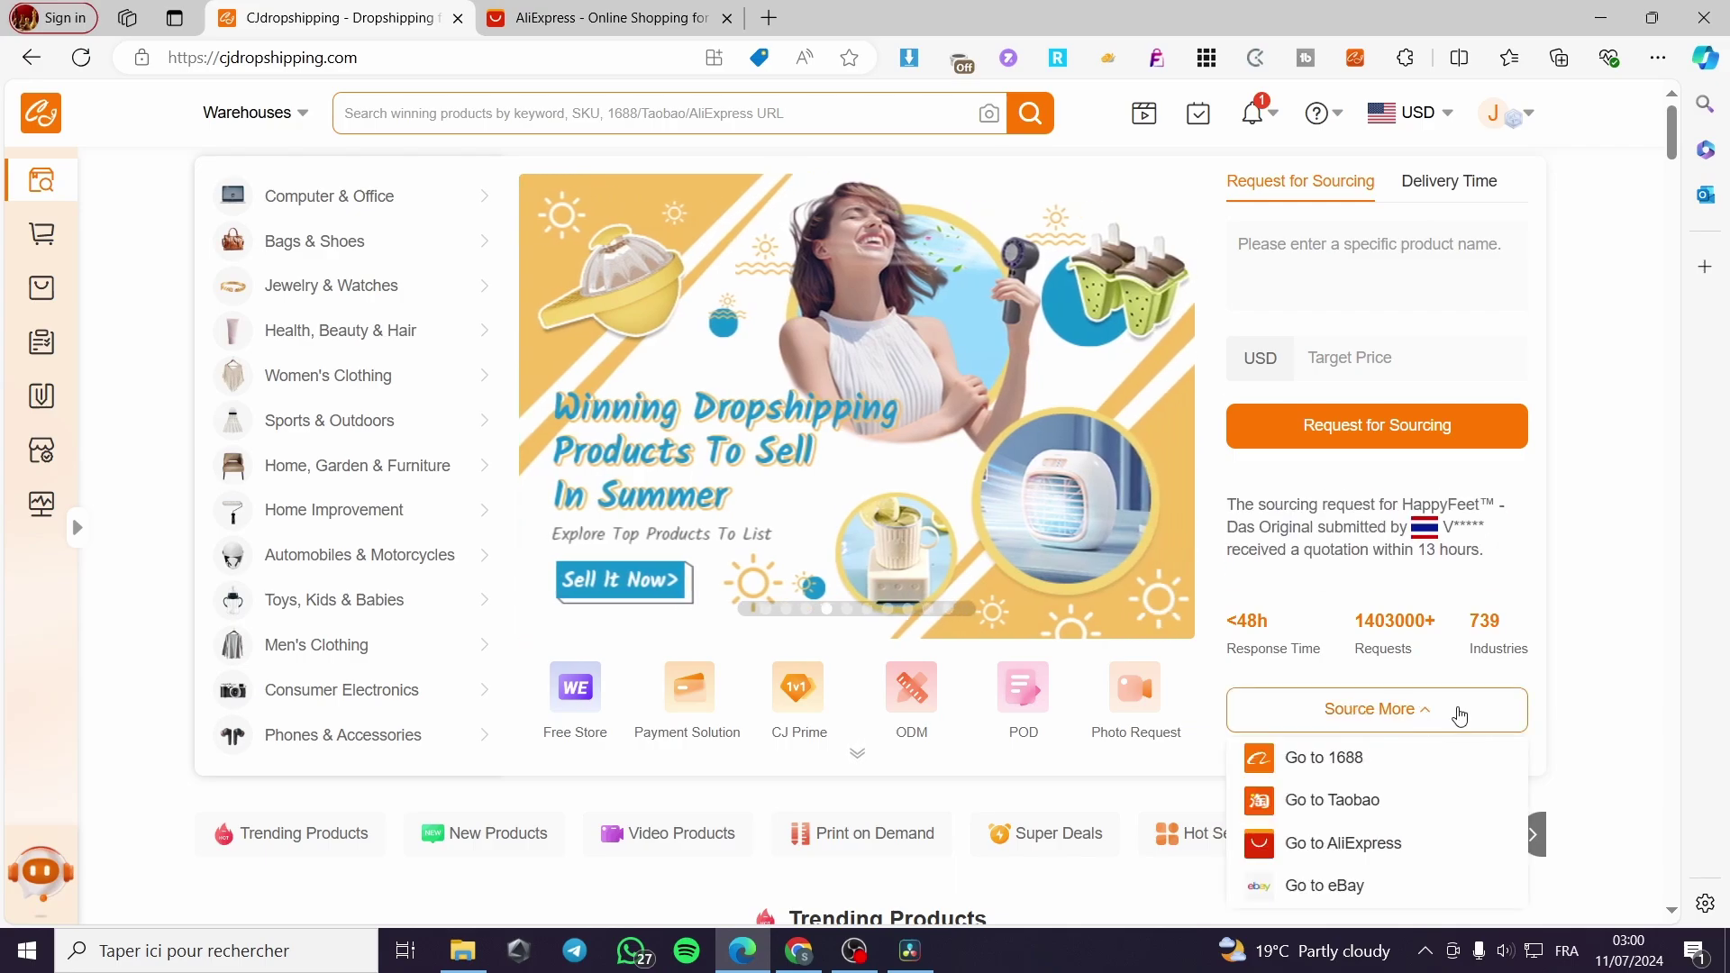
scroll(1460, 717, "down", 1)
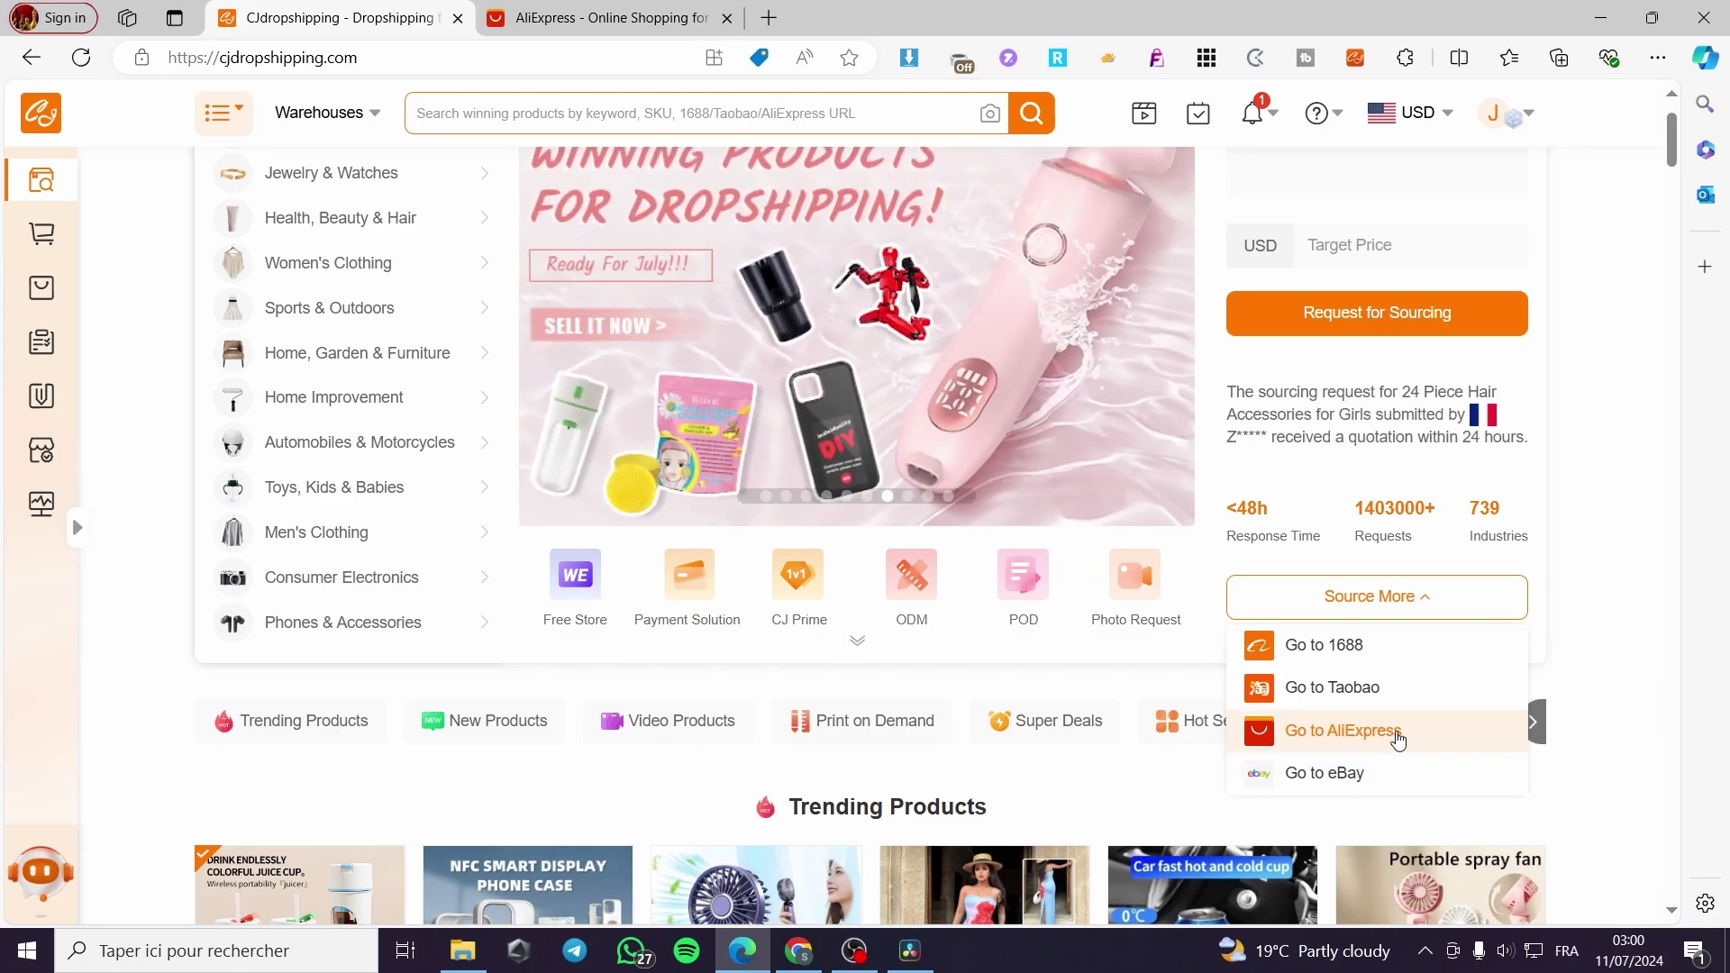
left_click(1398, 741)
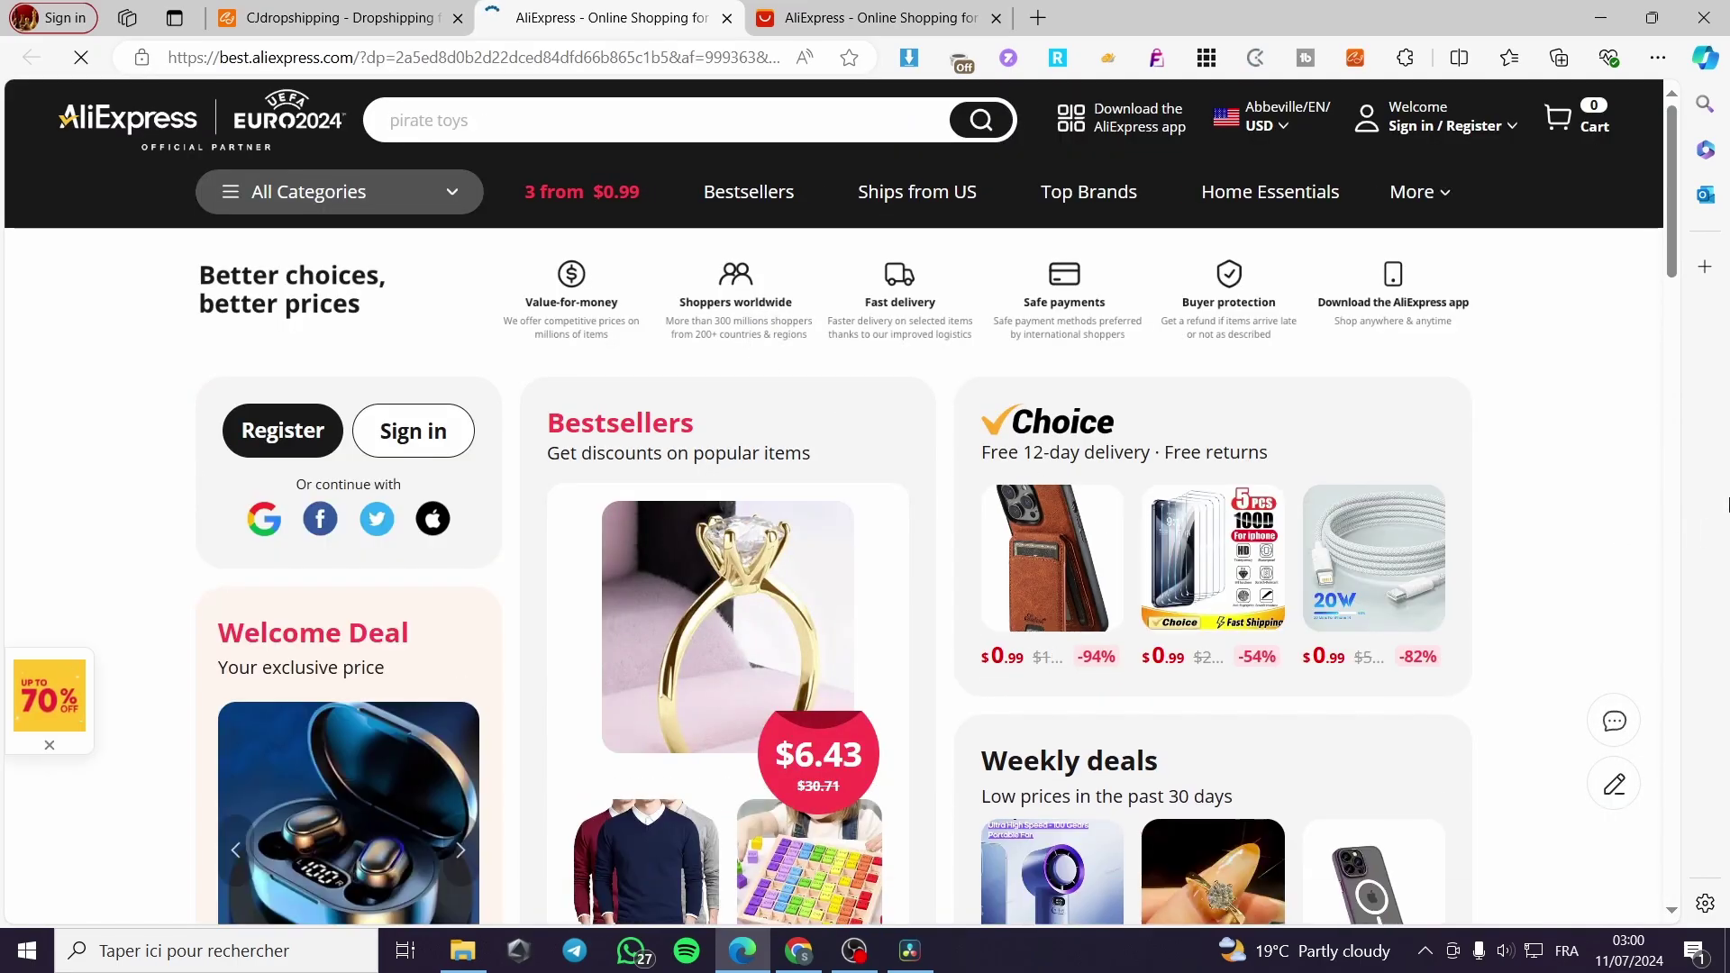
Close the duplicate AliExpress tab.
mouse_move(1471, 134)
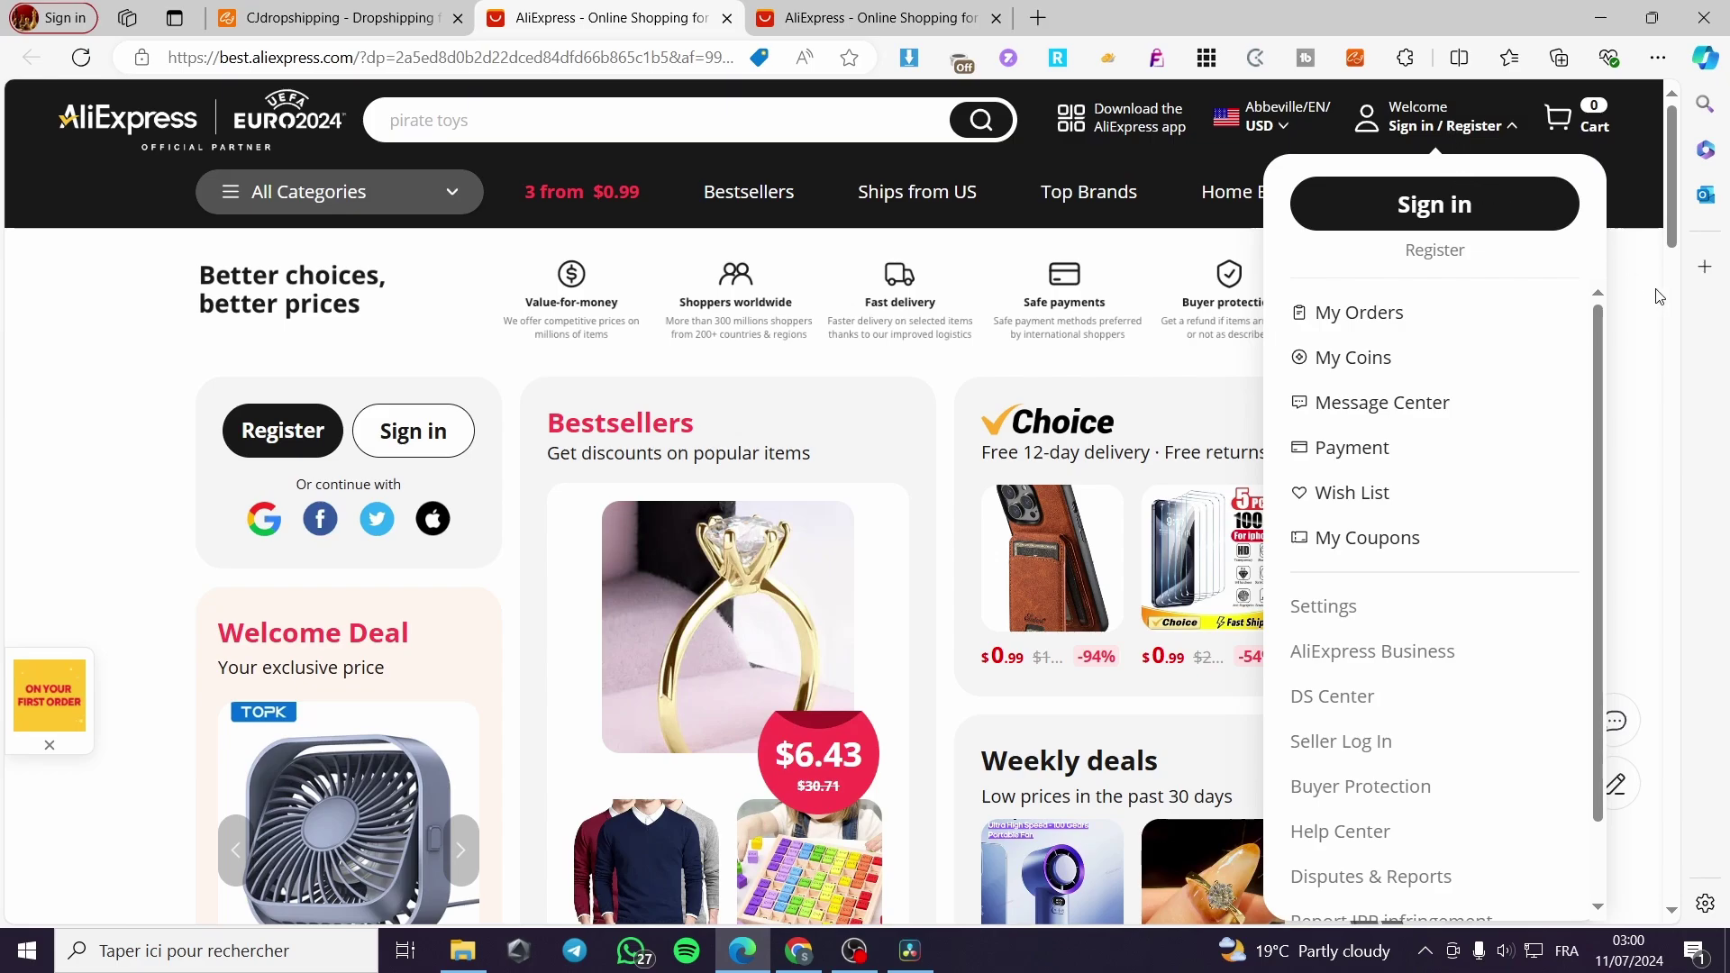
left_click(836, 7)
left_click(662, 18)
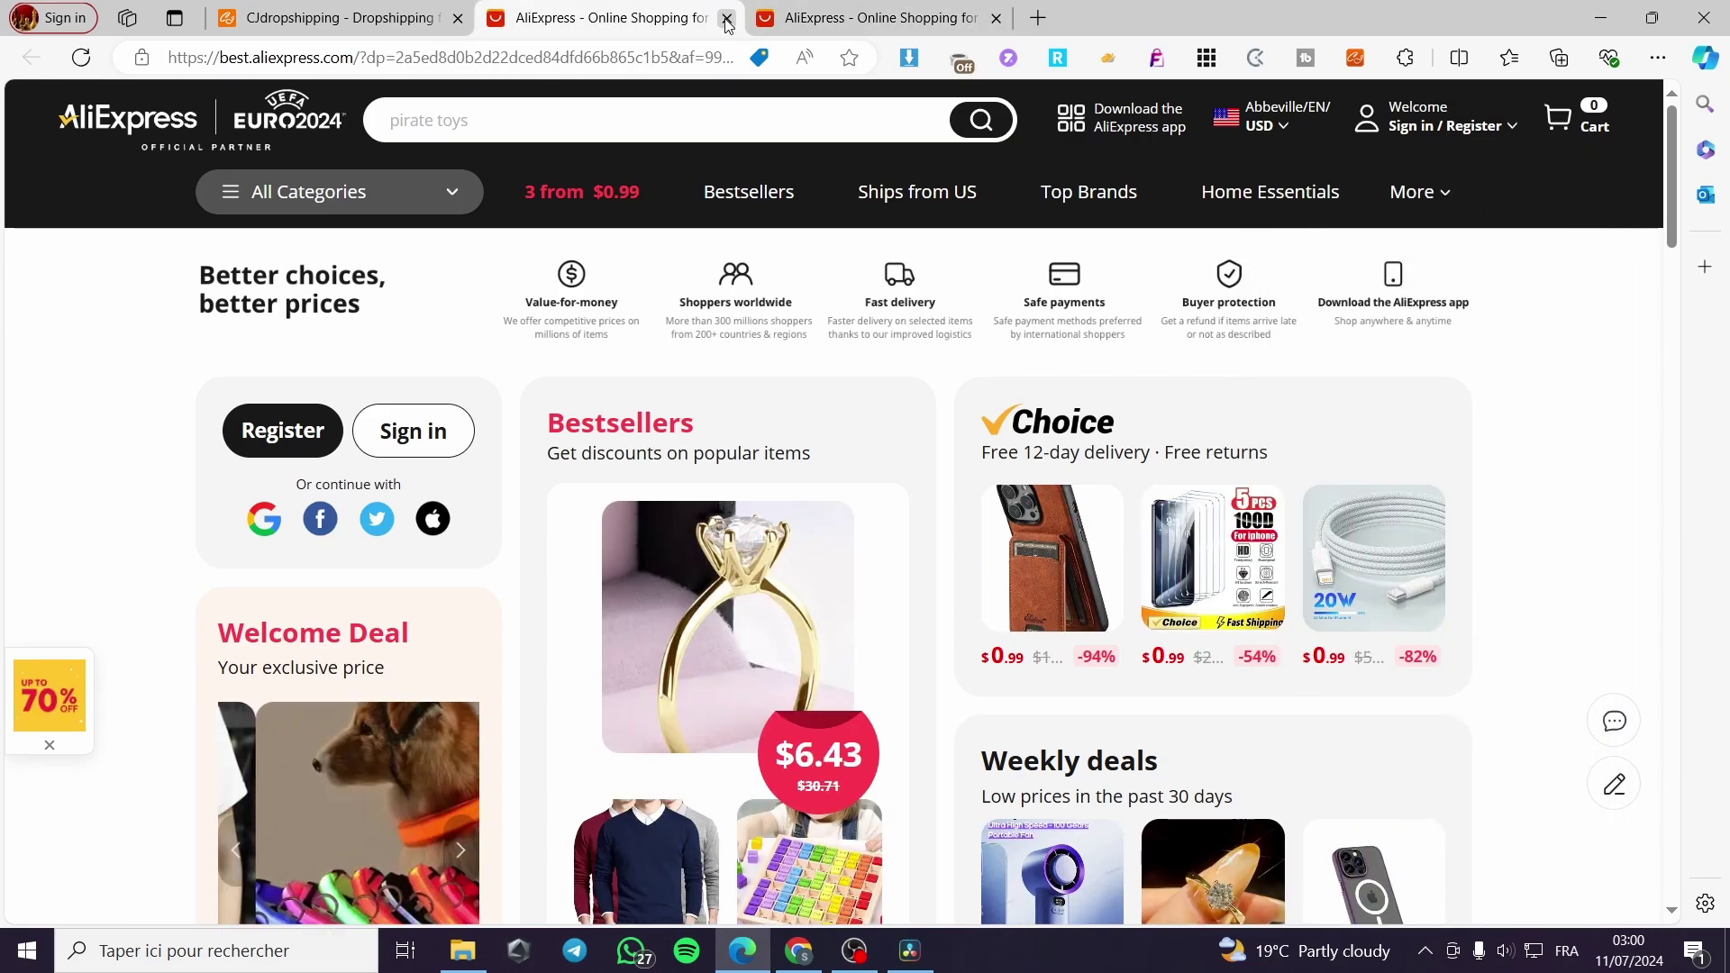
left_click(726, 18)
Open the Magnetic Luxury Matte Translucent Armor iPhone case from the Choice row, closing the Choice page.
scroll(1634, 504, "down", 3)
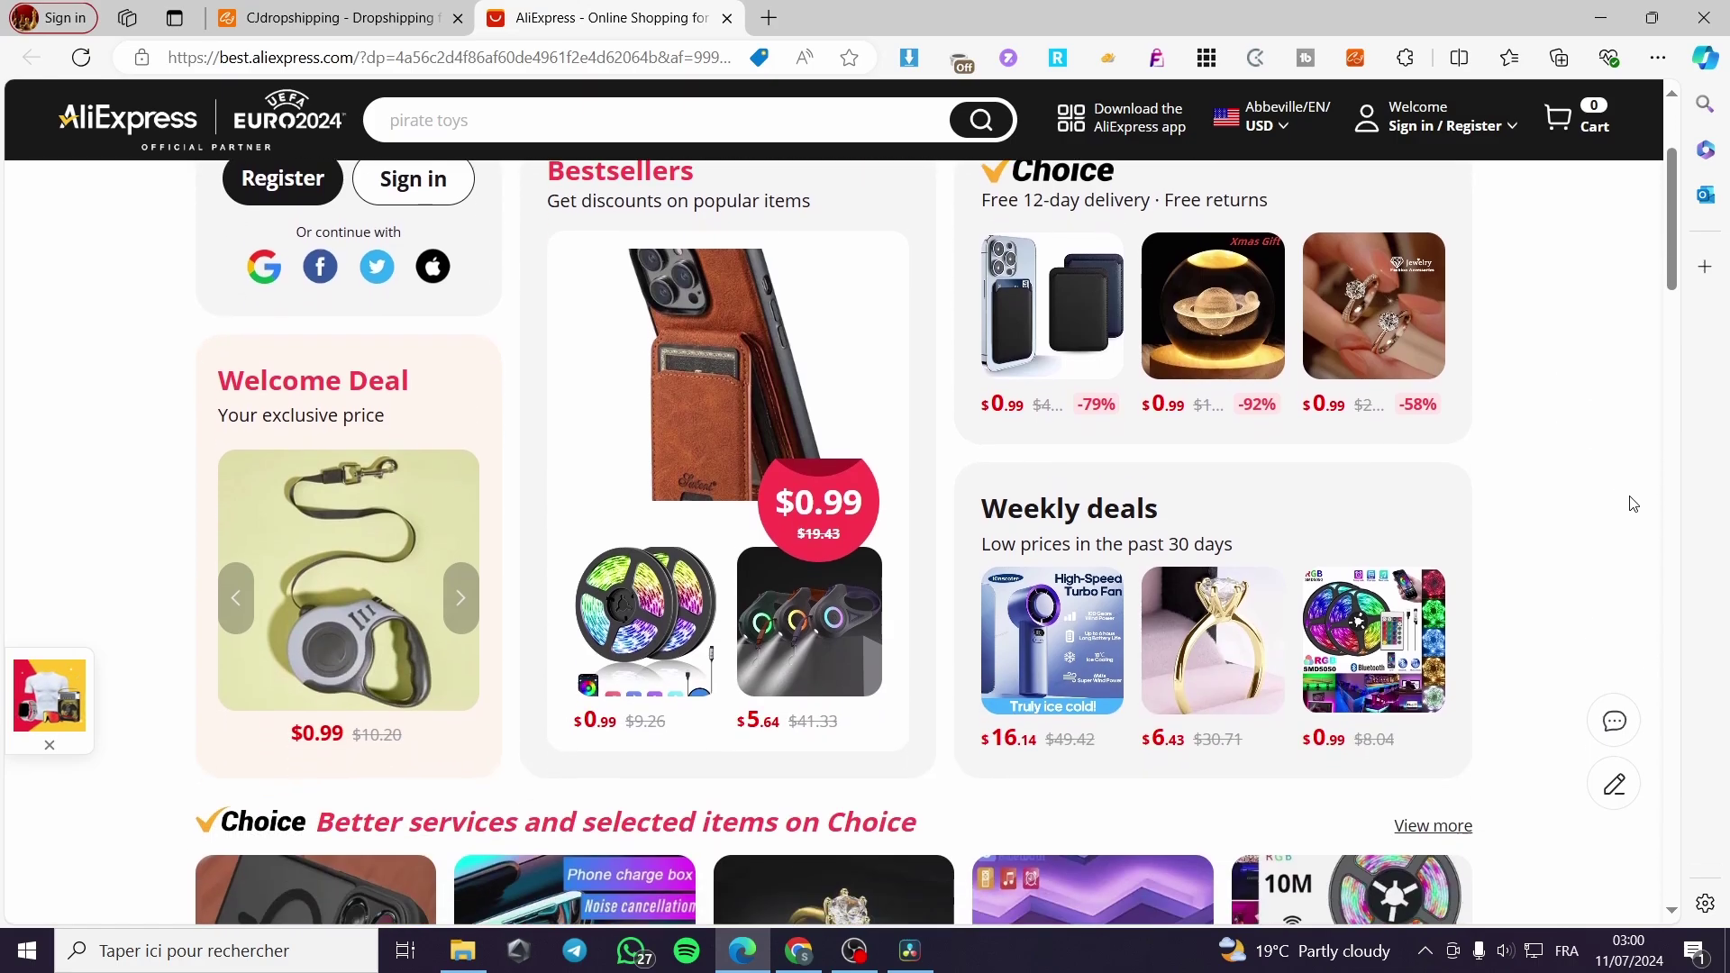
scroll(1634, 504, "down", 1)
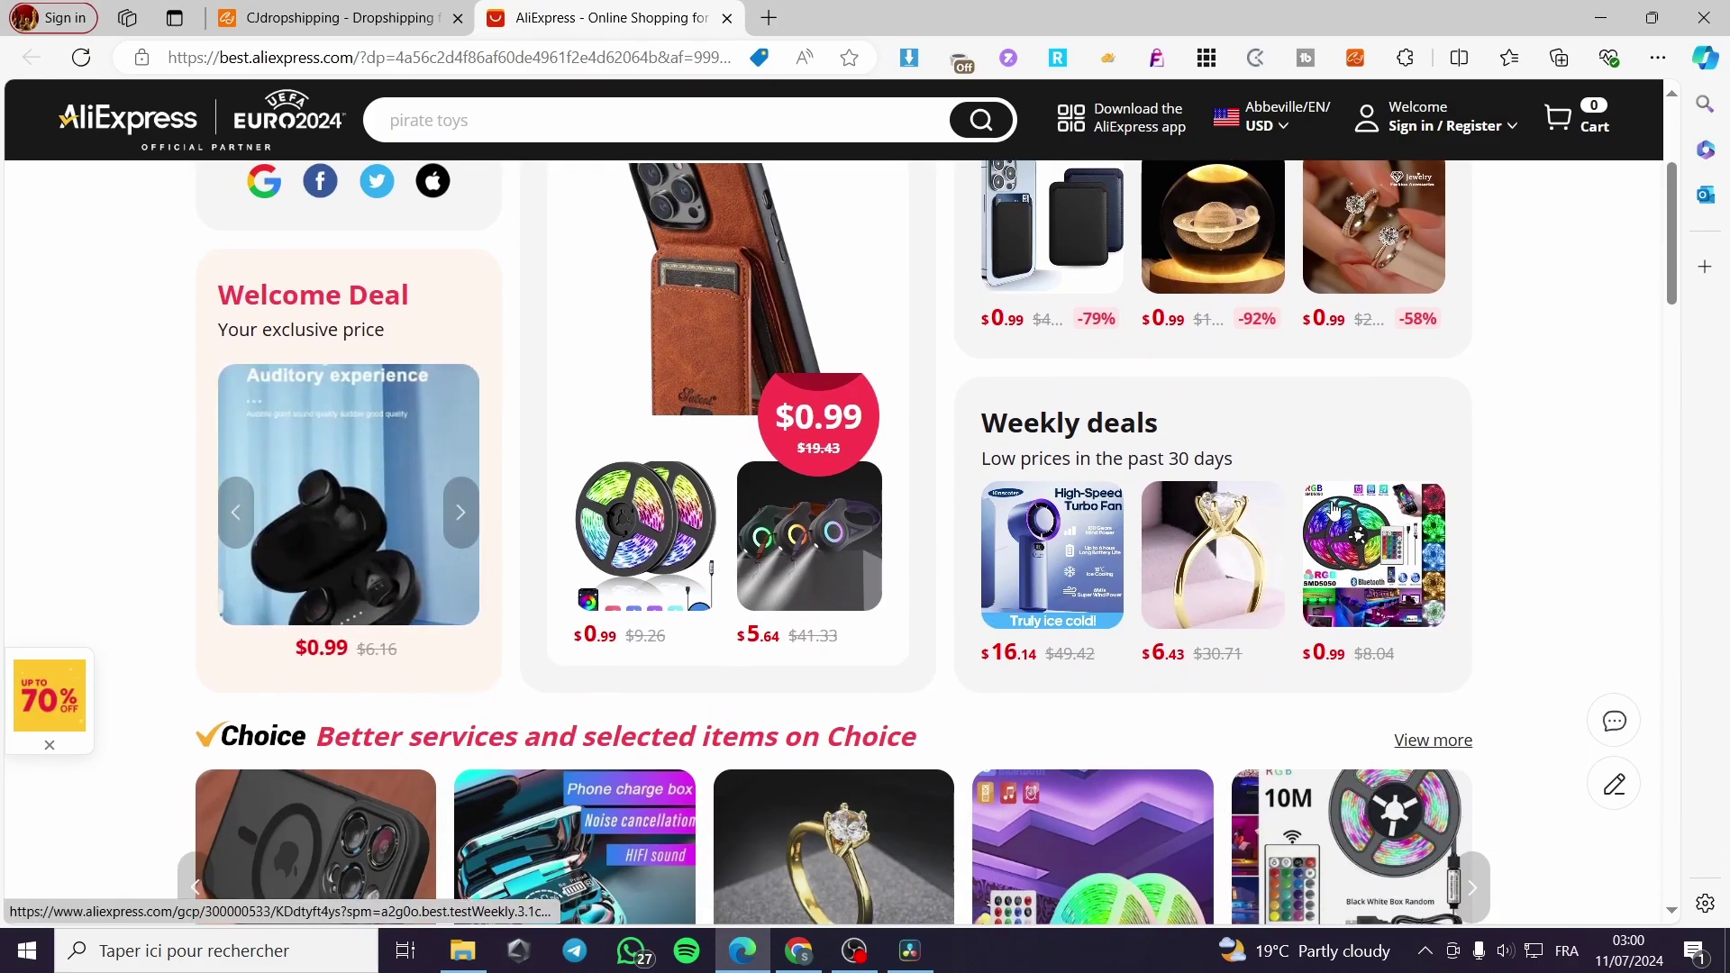
scroll(736, 667, "down", 3)
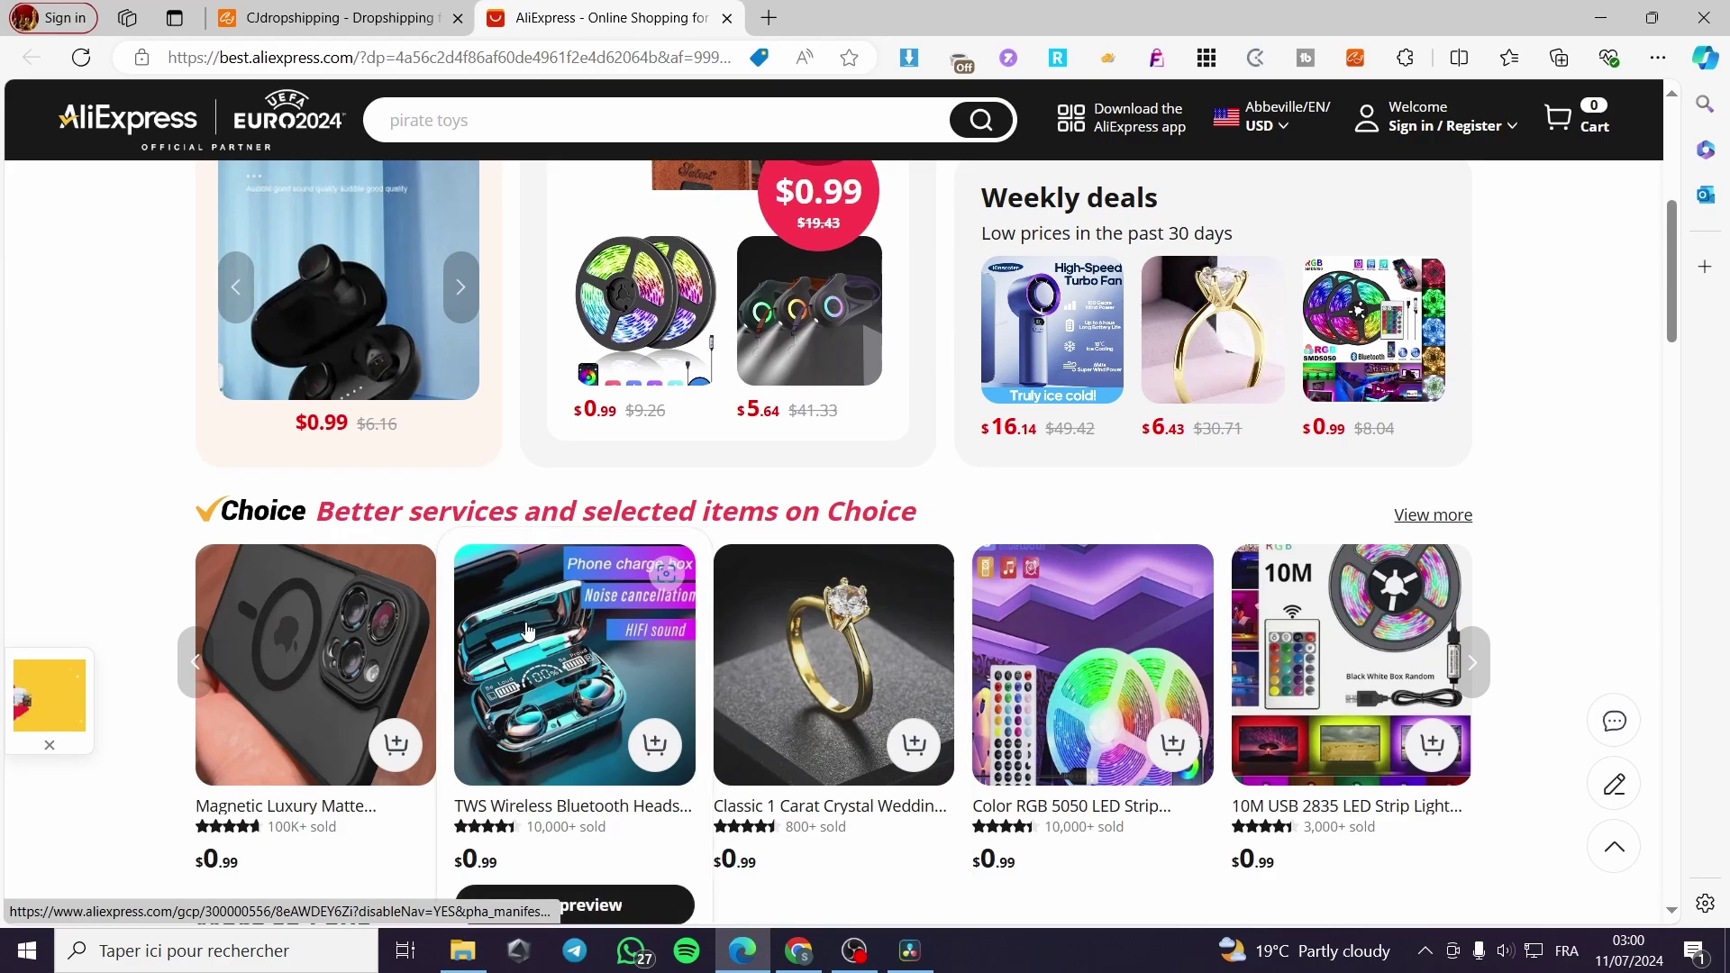
scroll(350, 671, "down", 3)
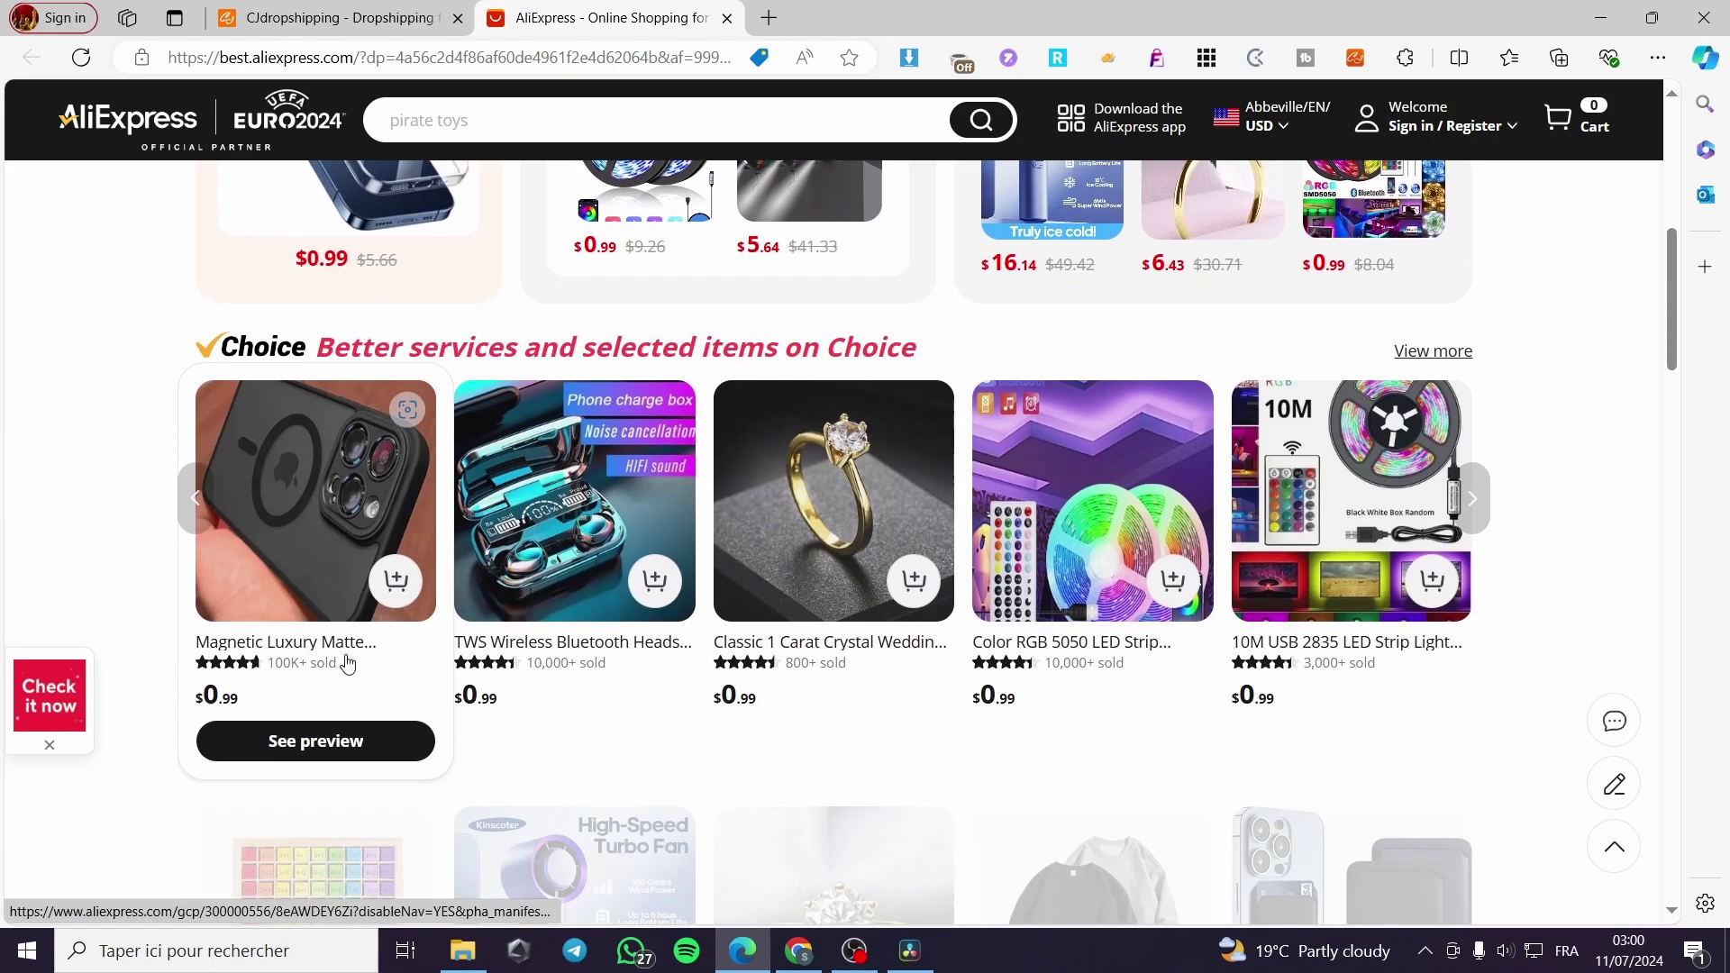
left_click(311, 436)
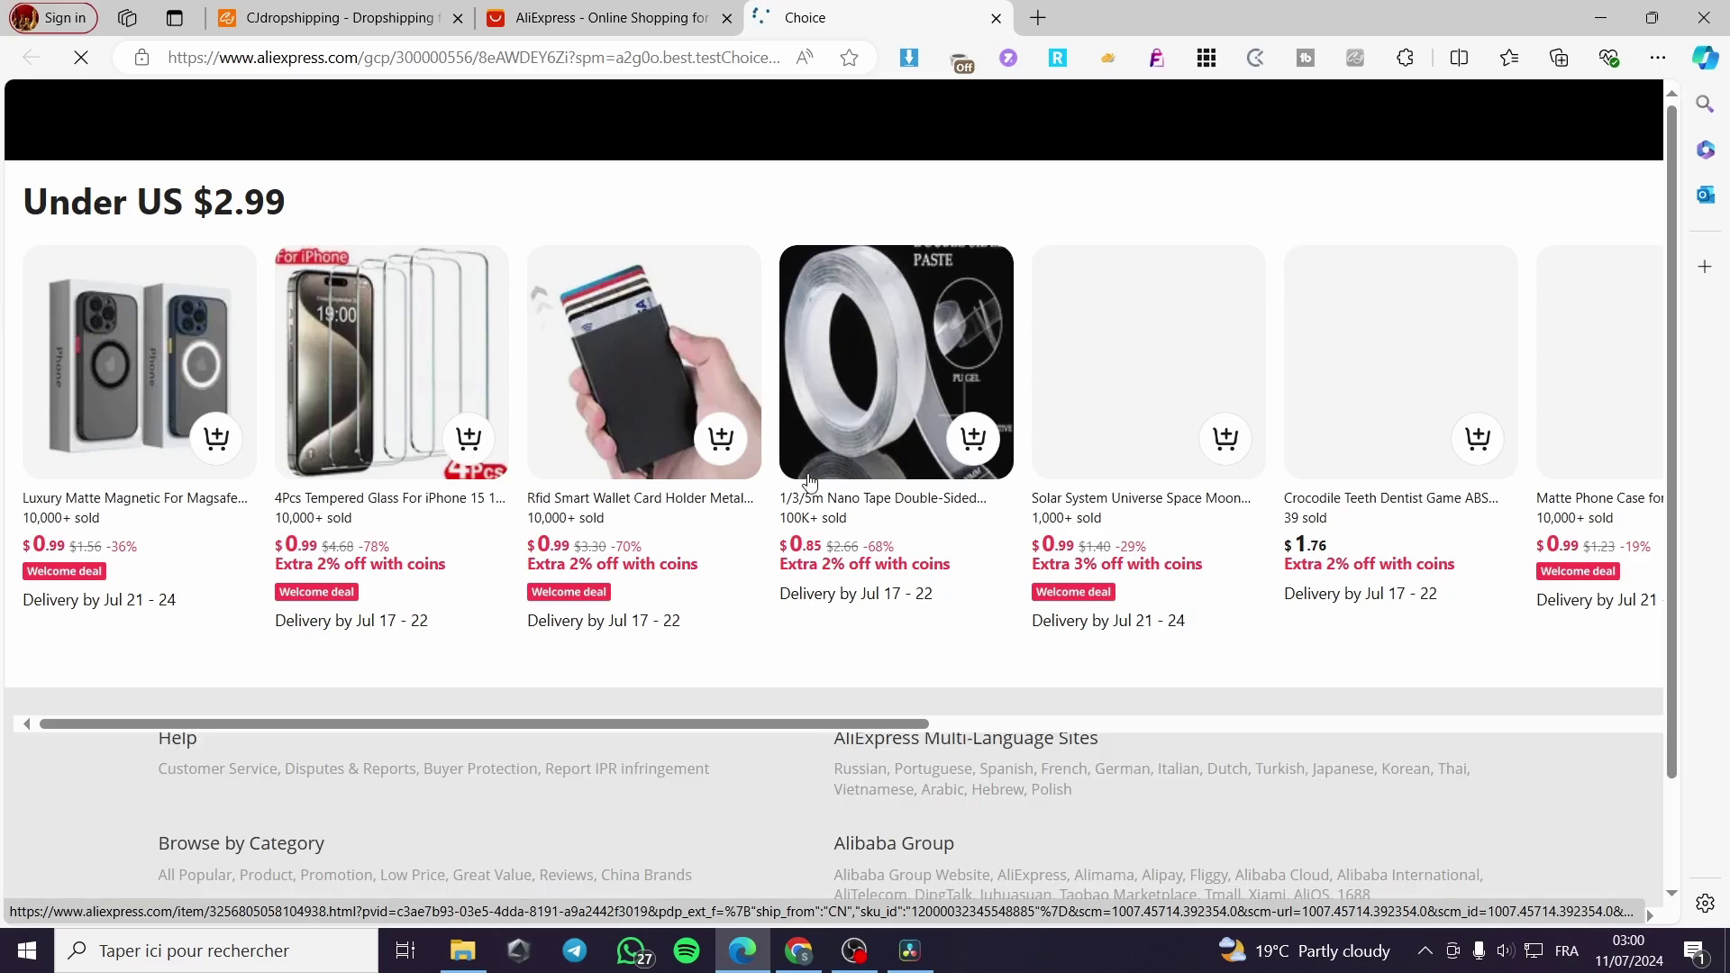
scroll(221, 340, "down", 7)
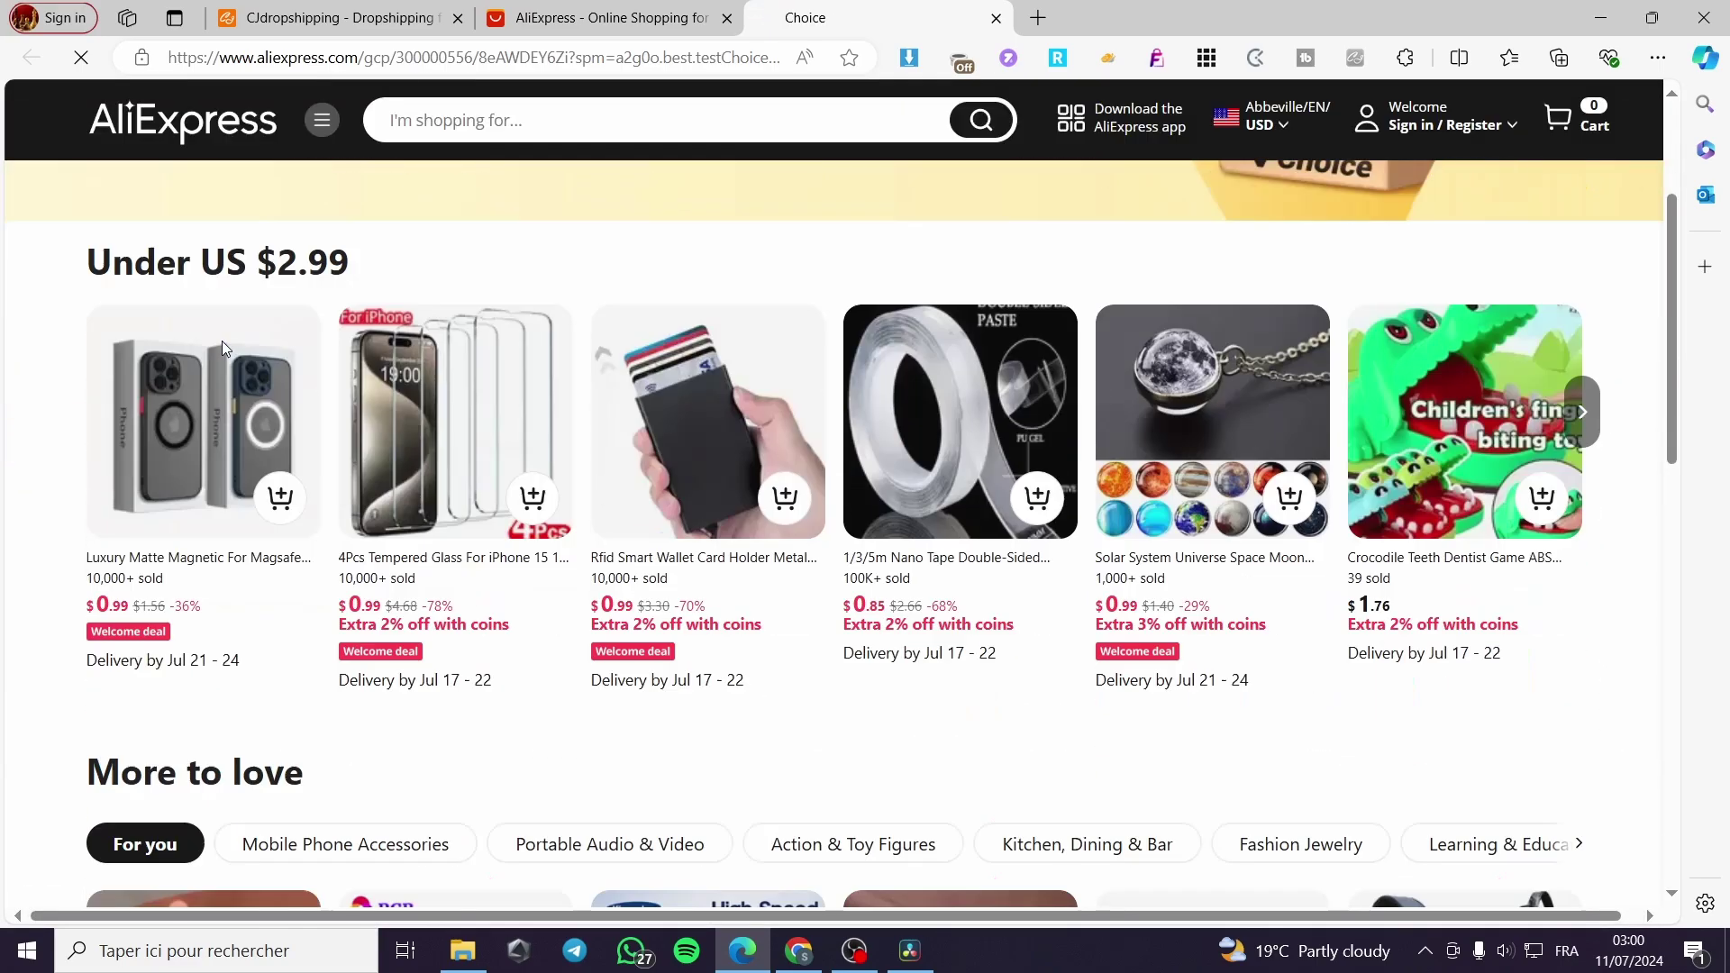
left_click(232, 694)
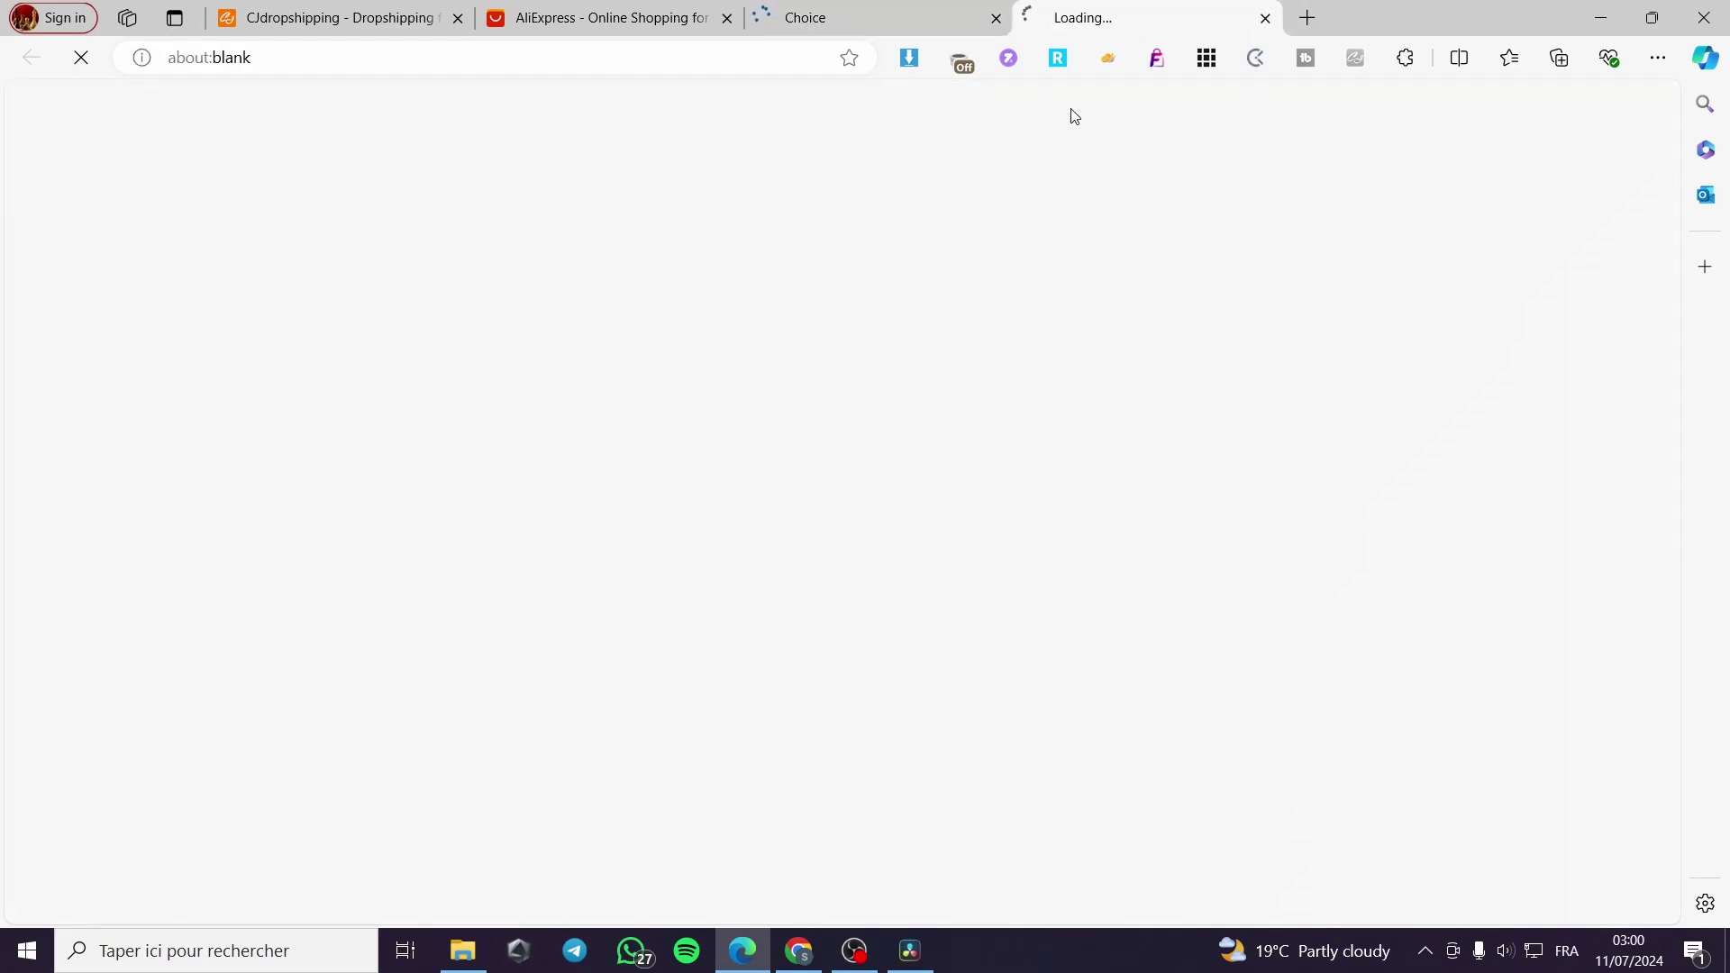
left_click(997, 18)
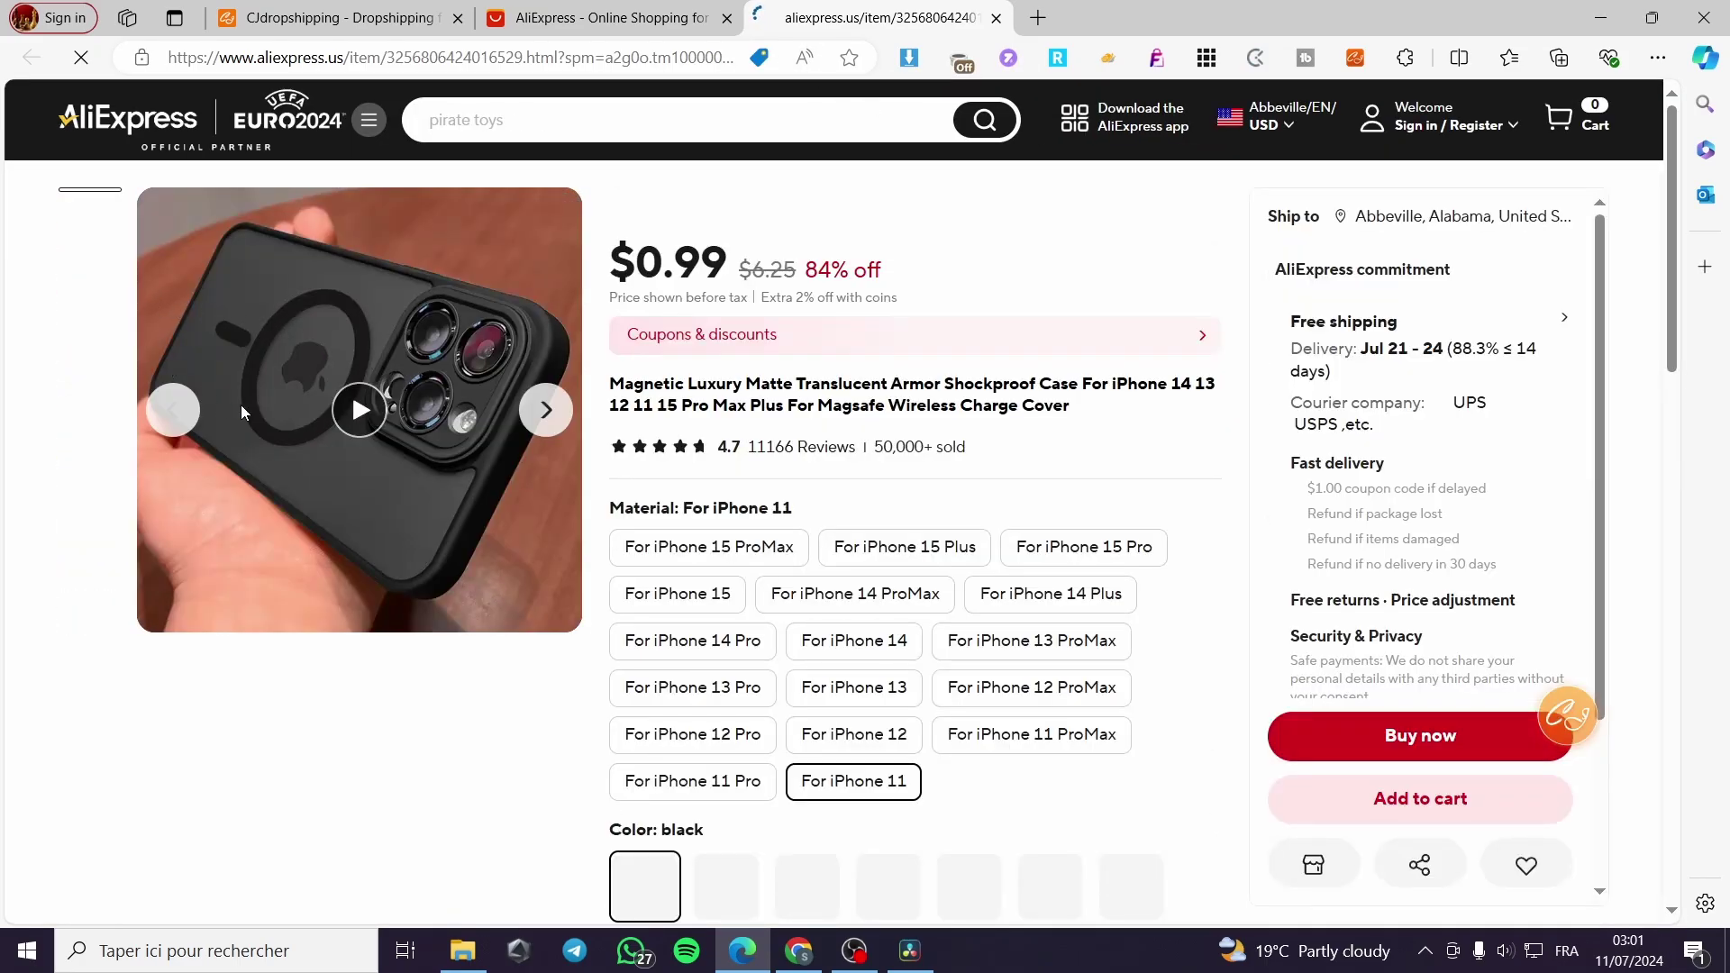
Browse the case's black and grey photos, note the $0.99 price, and copy the page URL.
left_click(90, 300)
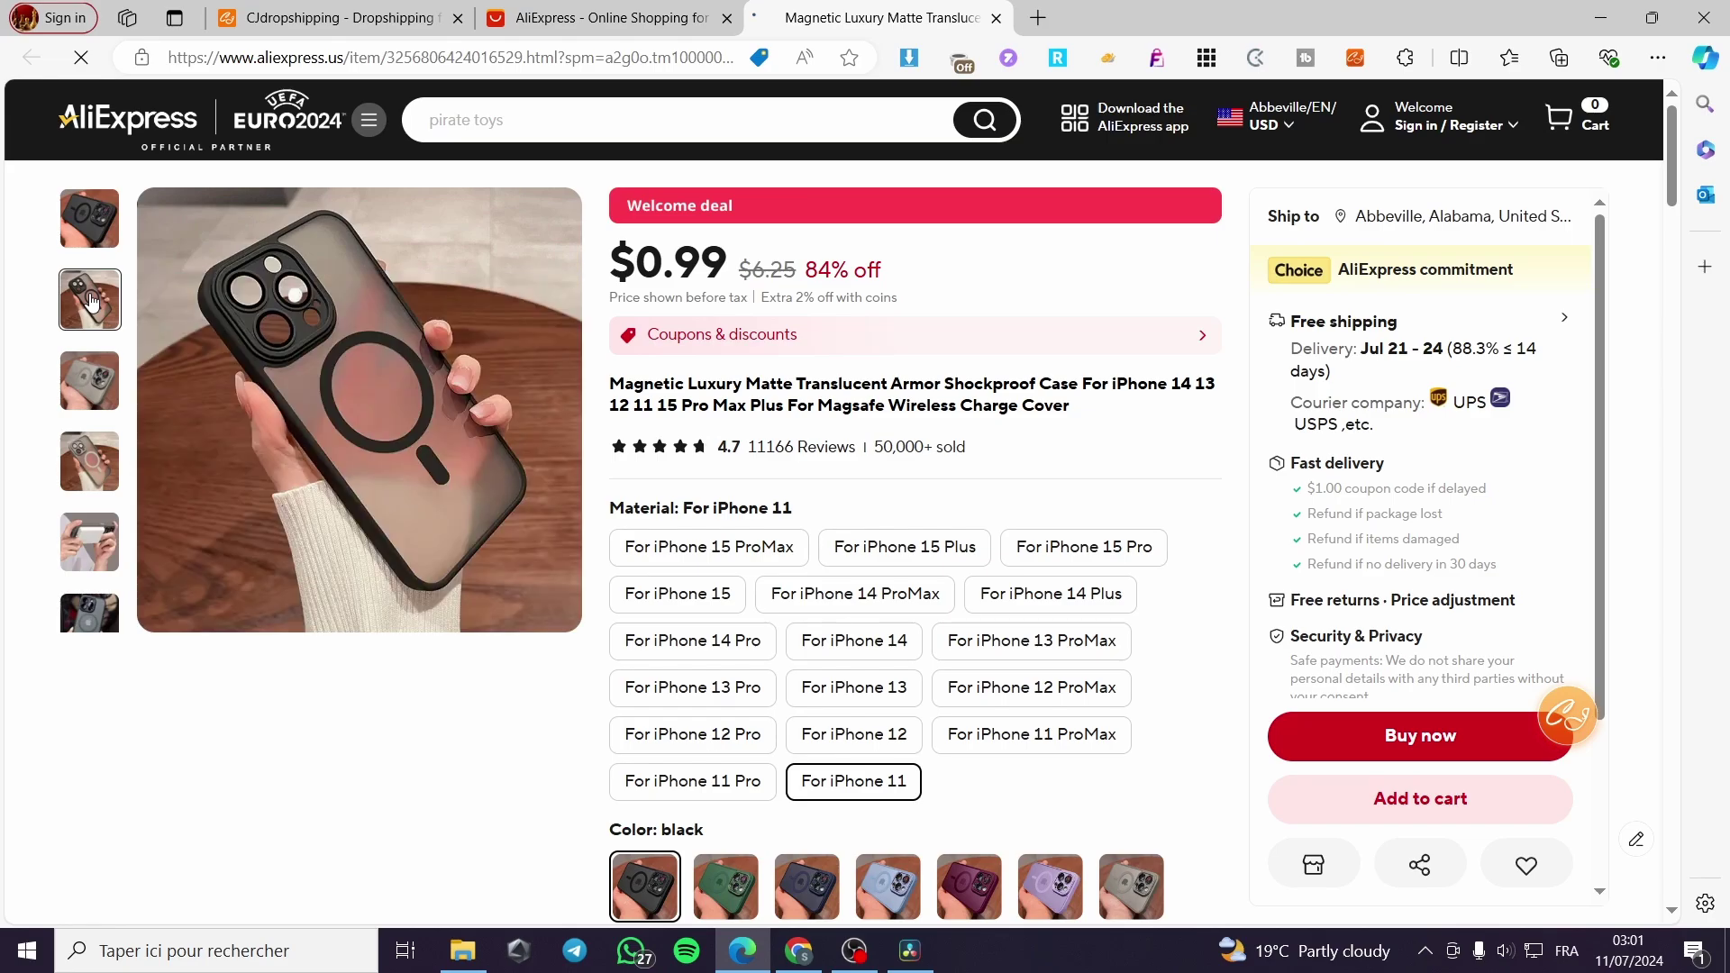
left_click(99, 385)
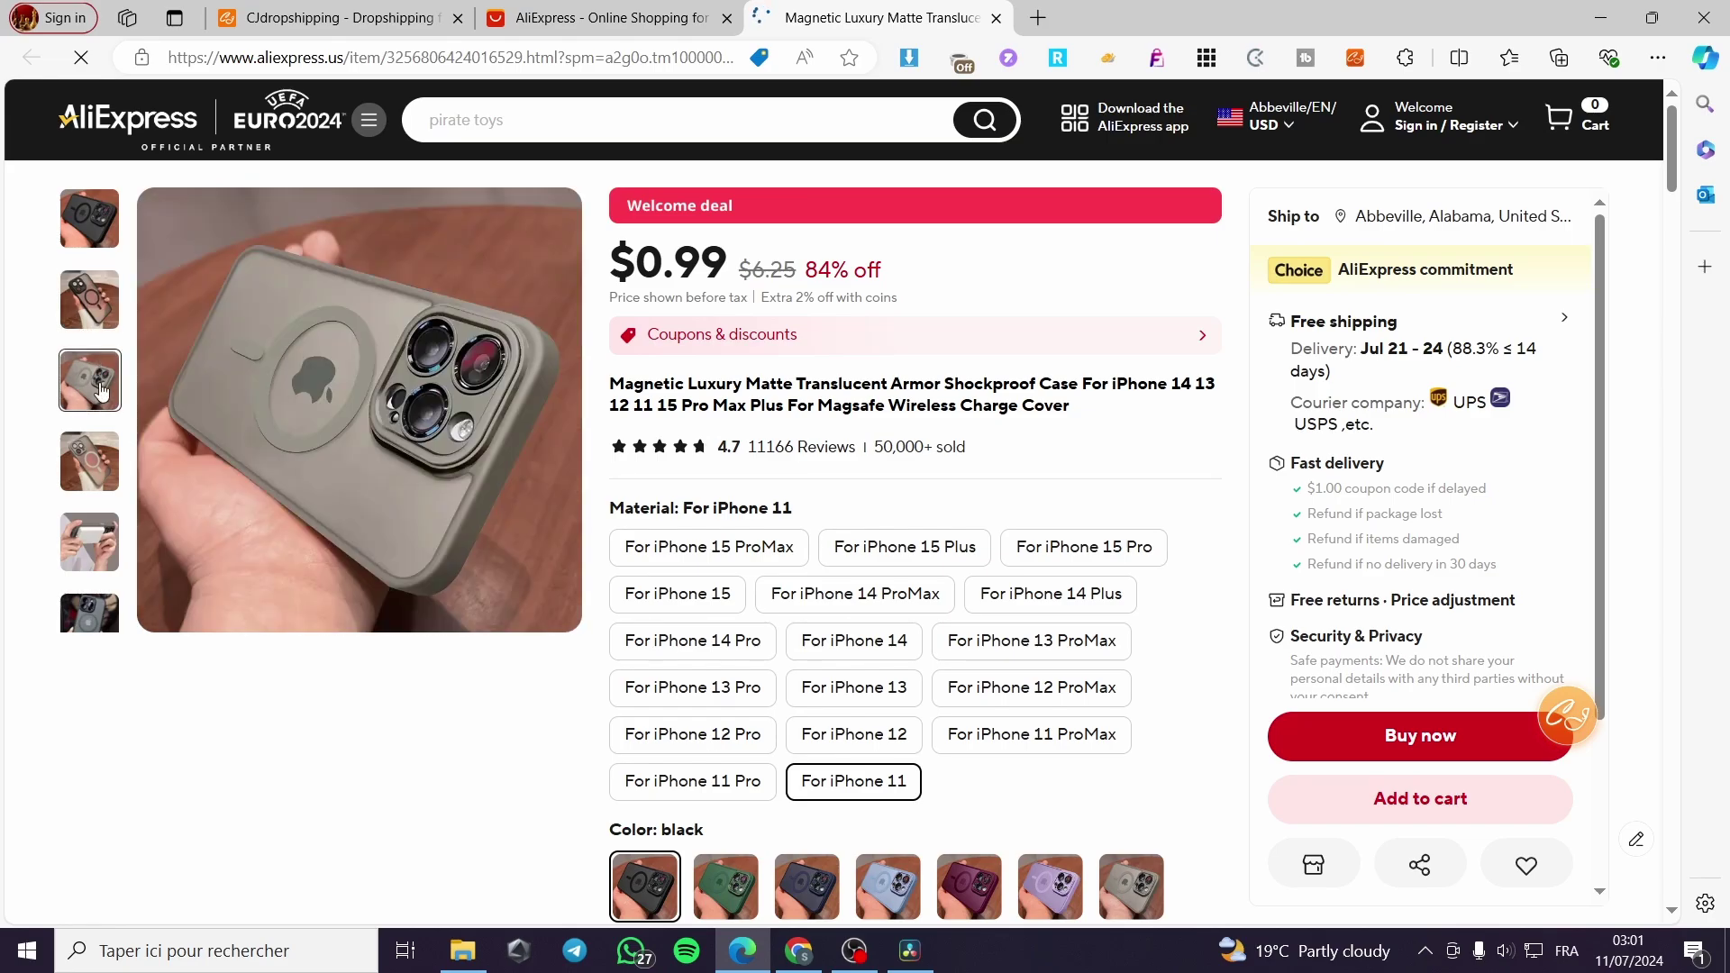
left_click(93, 308)
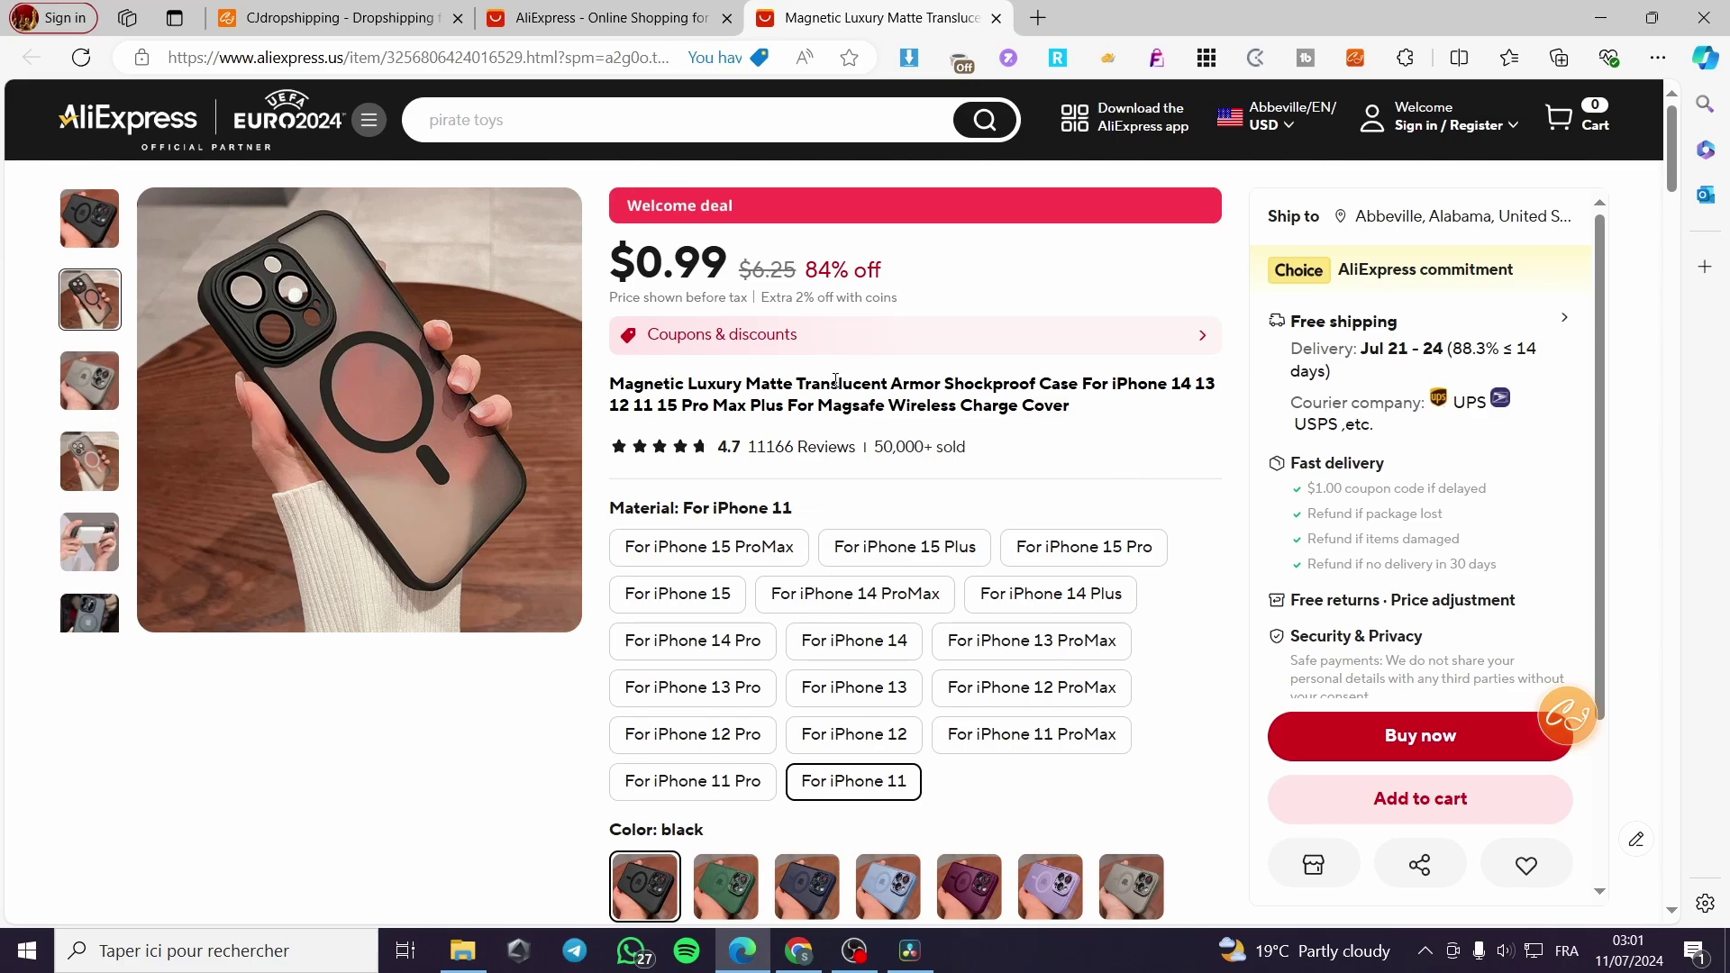
left_click_drag(729, 266, 636, 266)
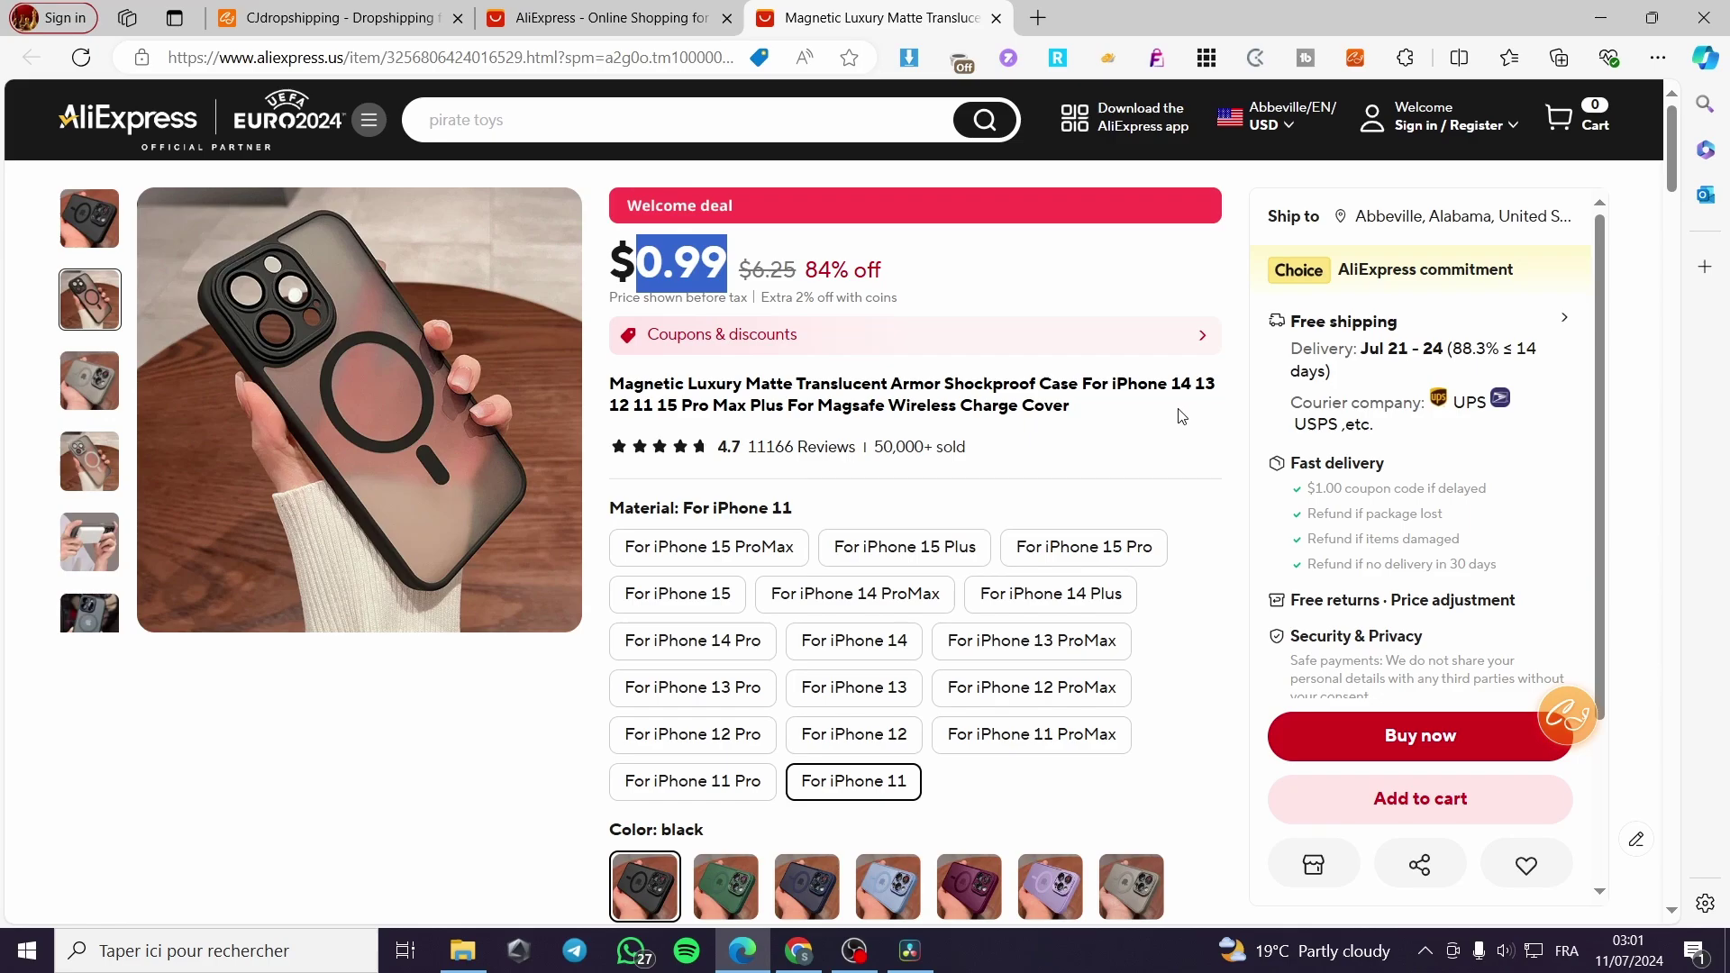
left_click(282, 59)
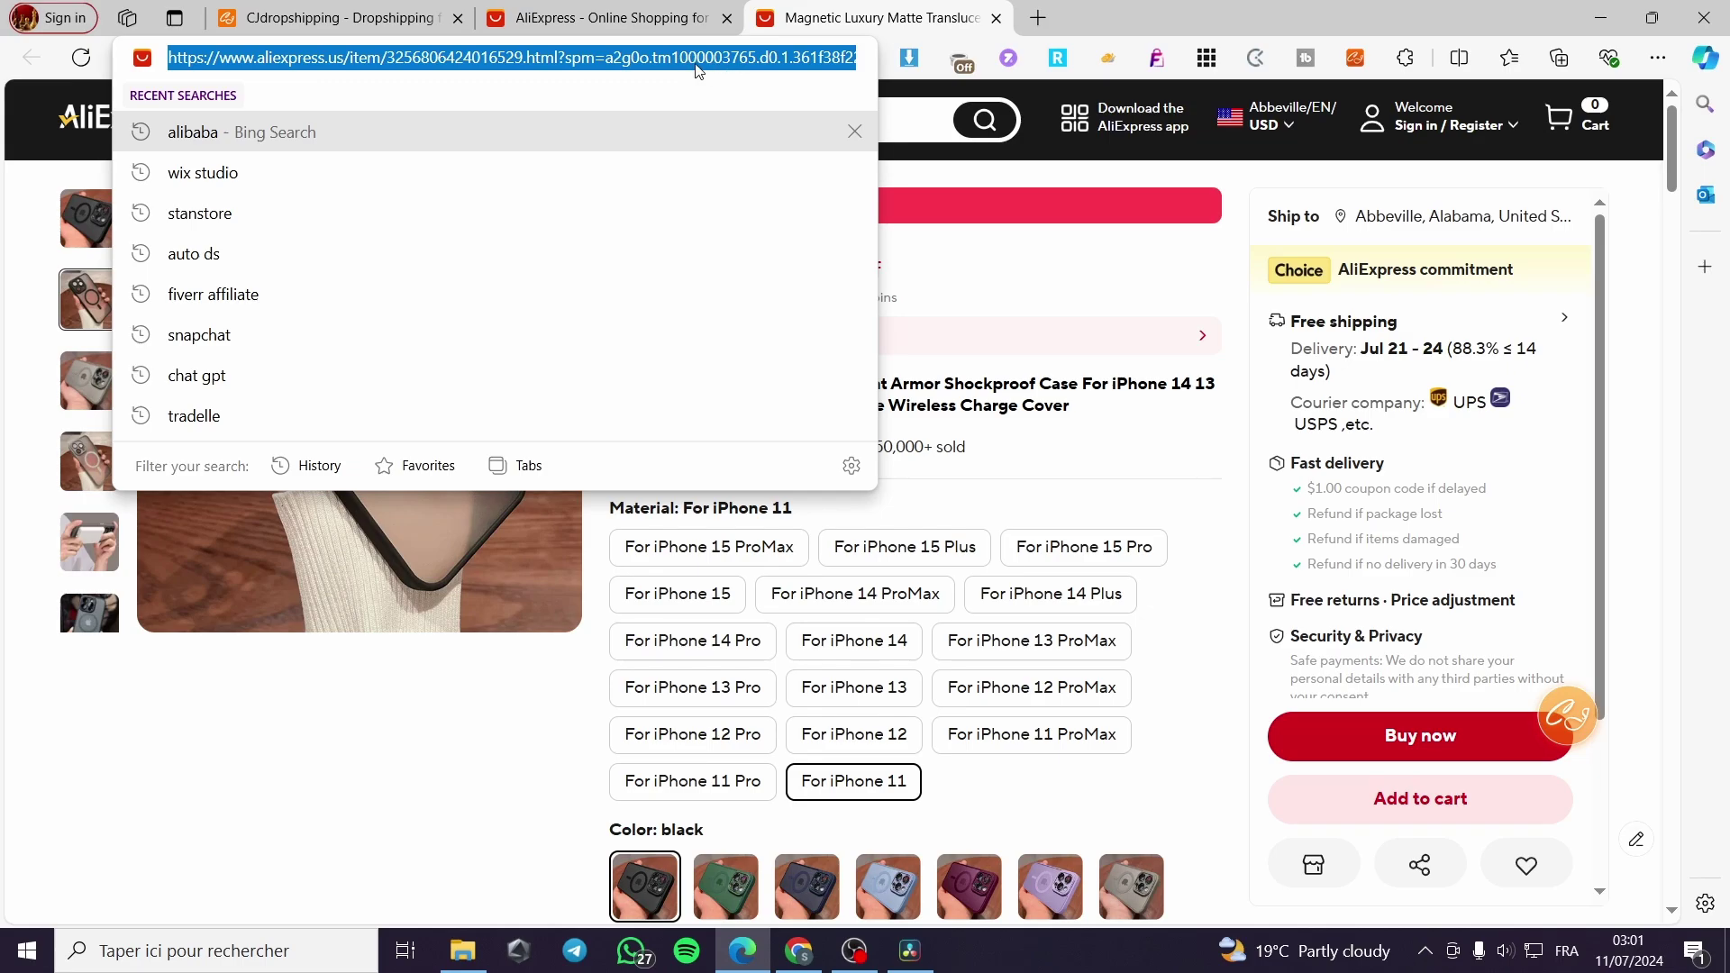
left_click(394, 19)
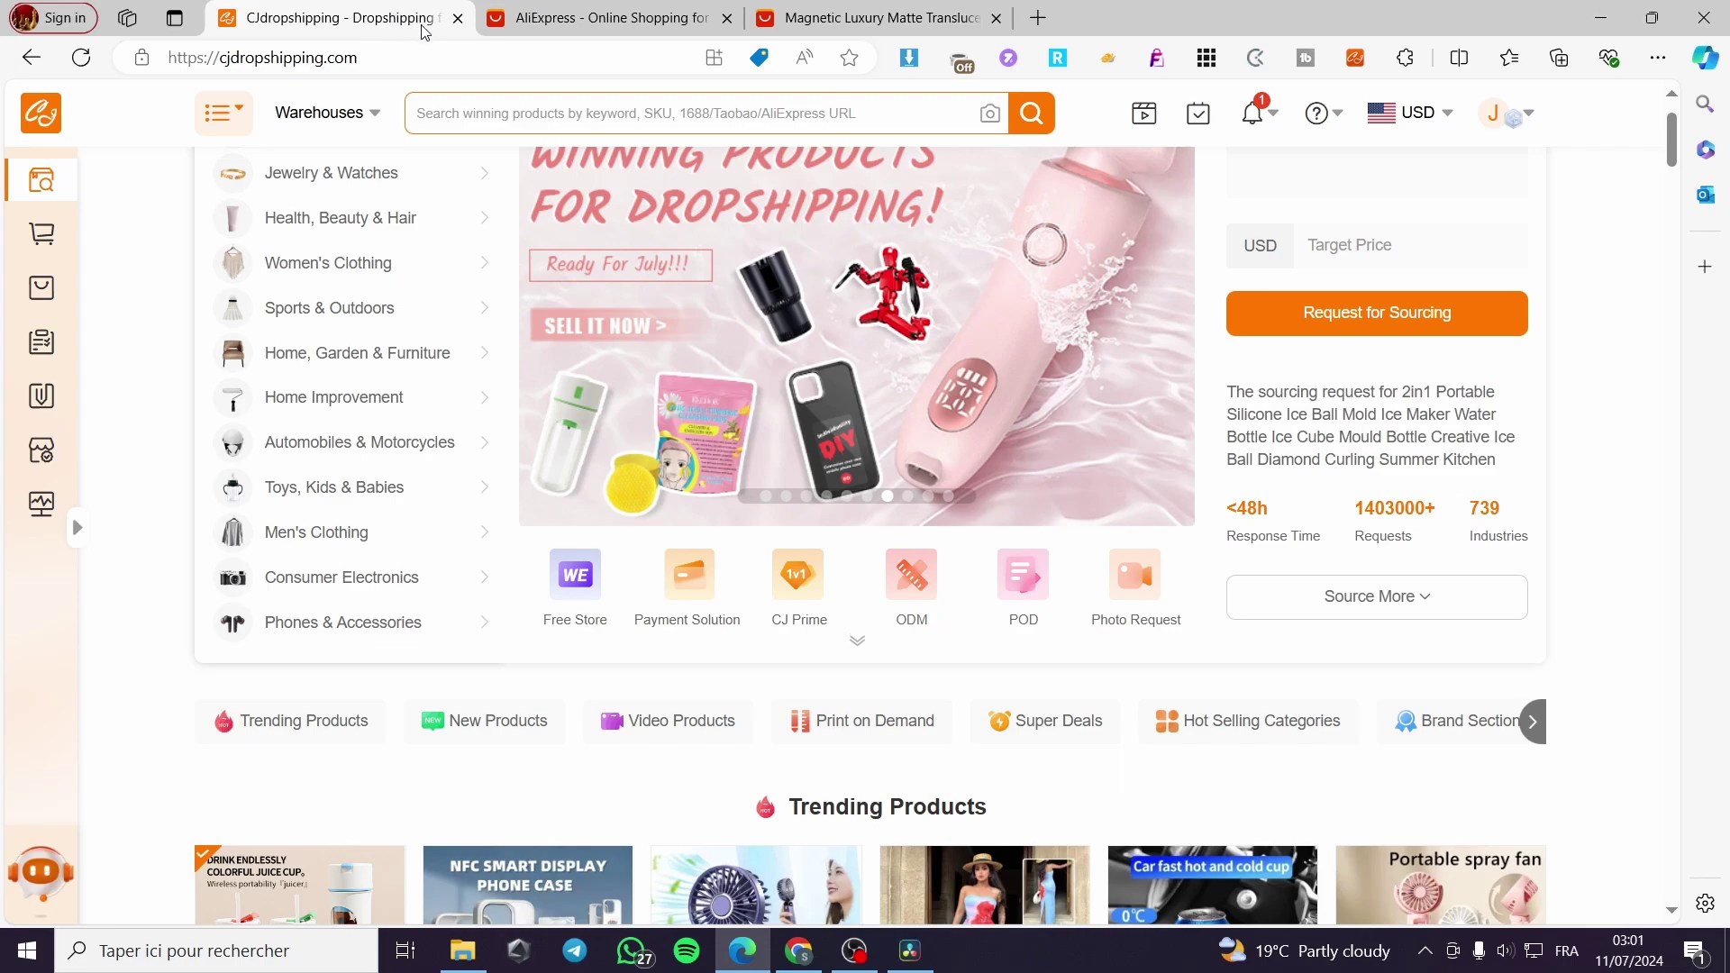
Search CJdropshipping with the pasted AliExpress product link to find the matching case.
scroll(1551, 499, "up", 1)
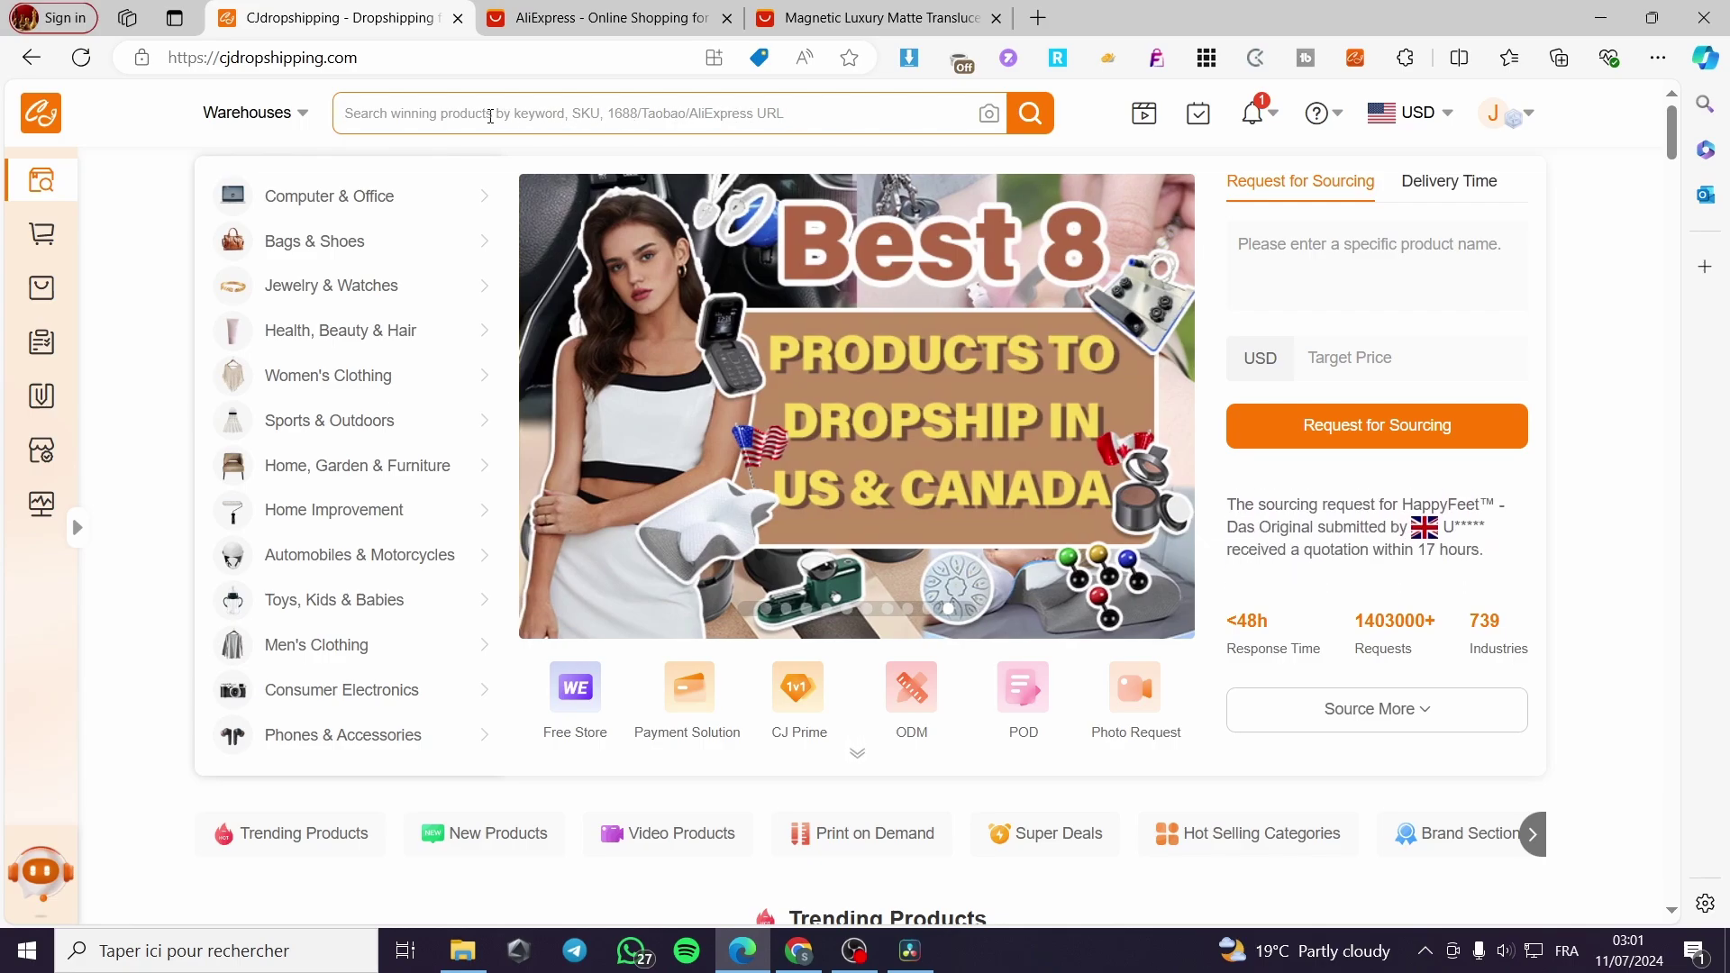
key("ctrl+v")
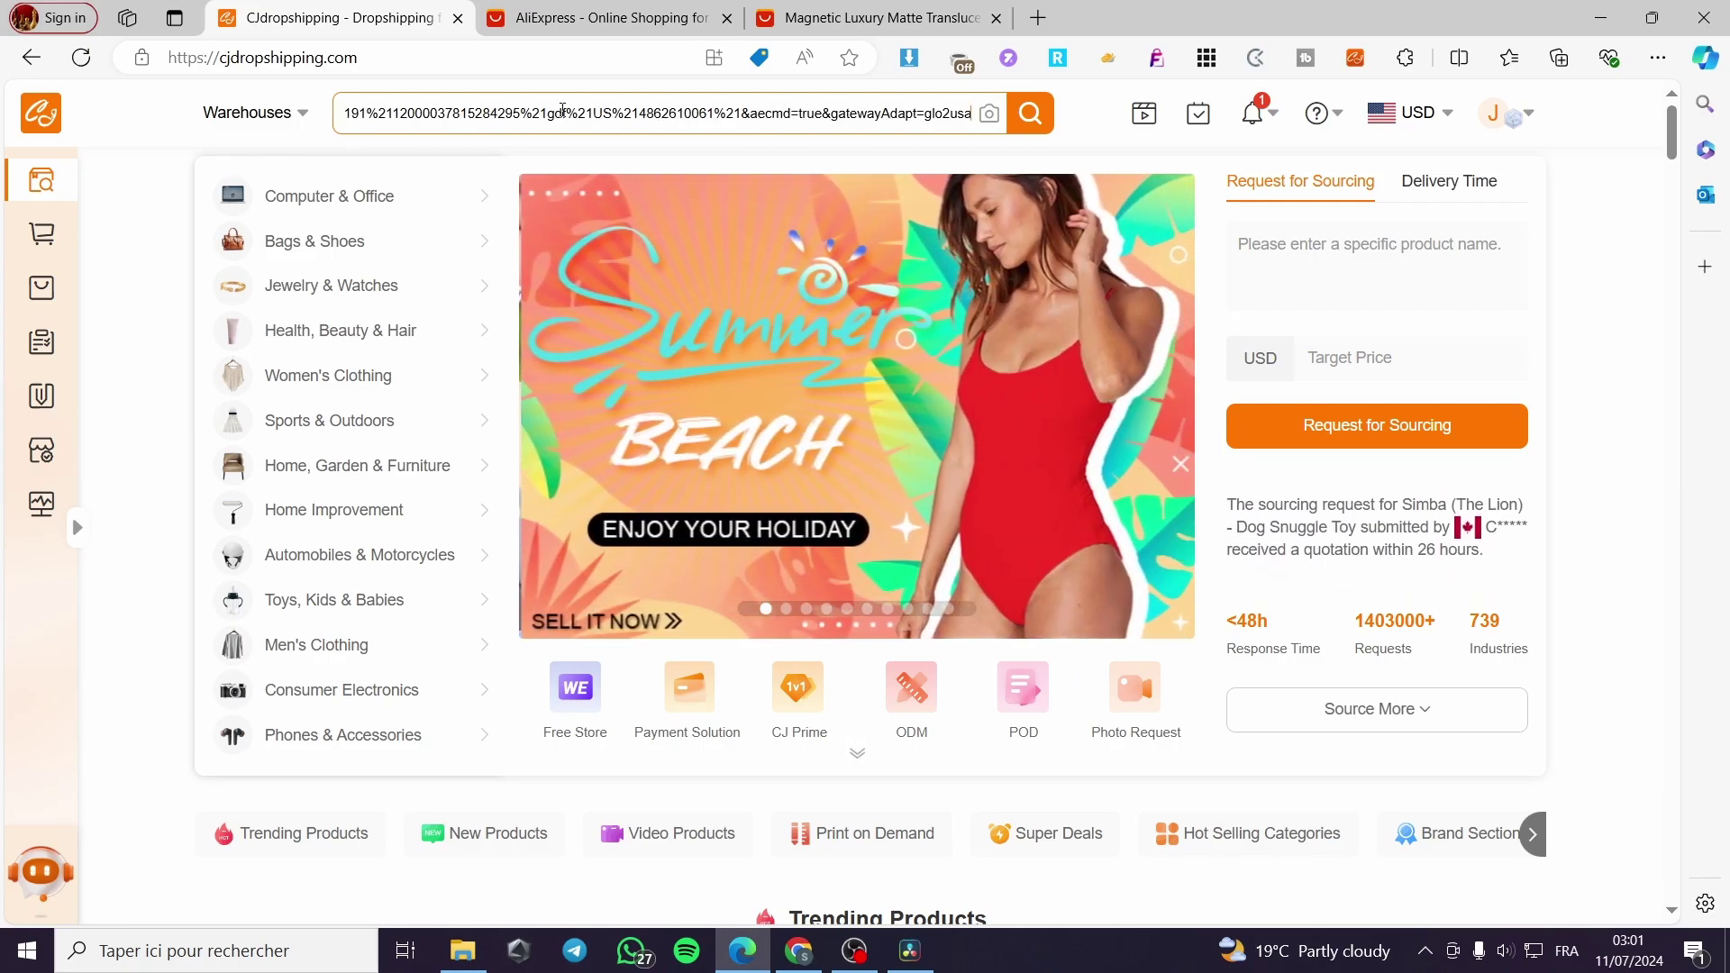
left_click(649, 18)
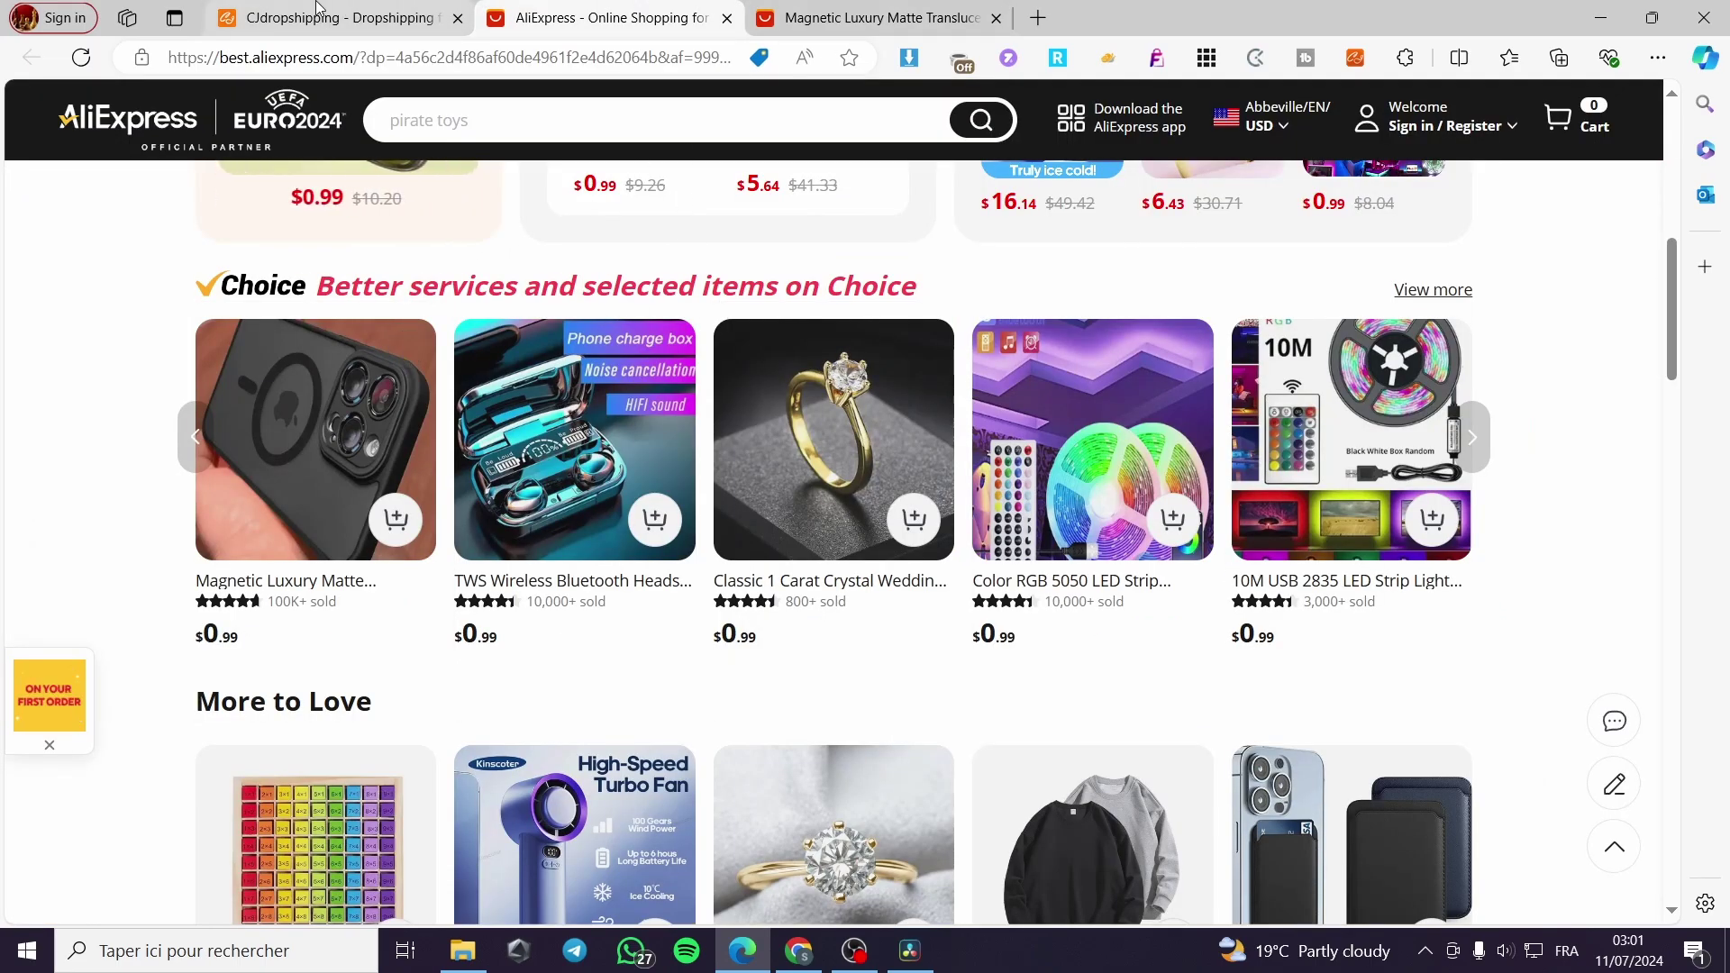
left_click(354, 21)
left_click(1030, 124)
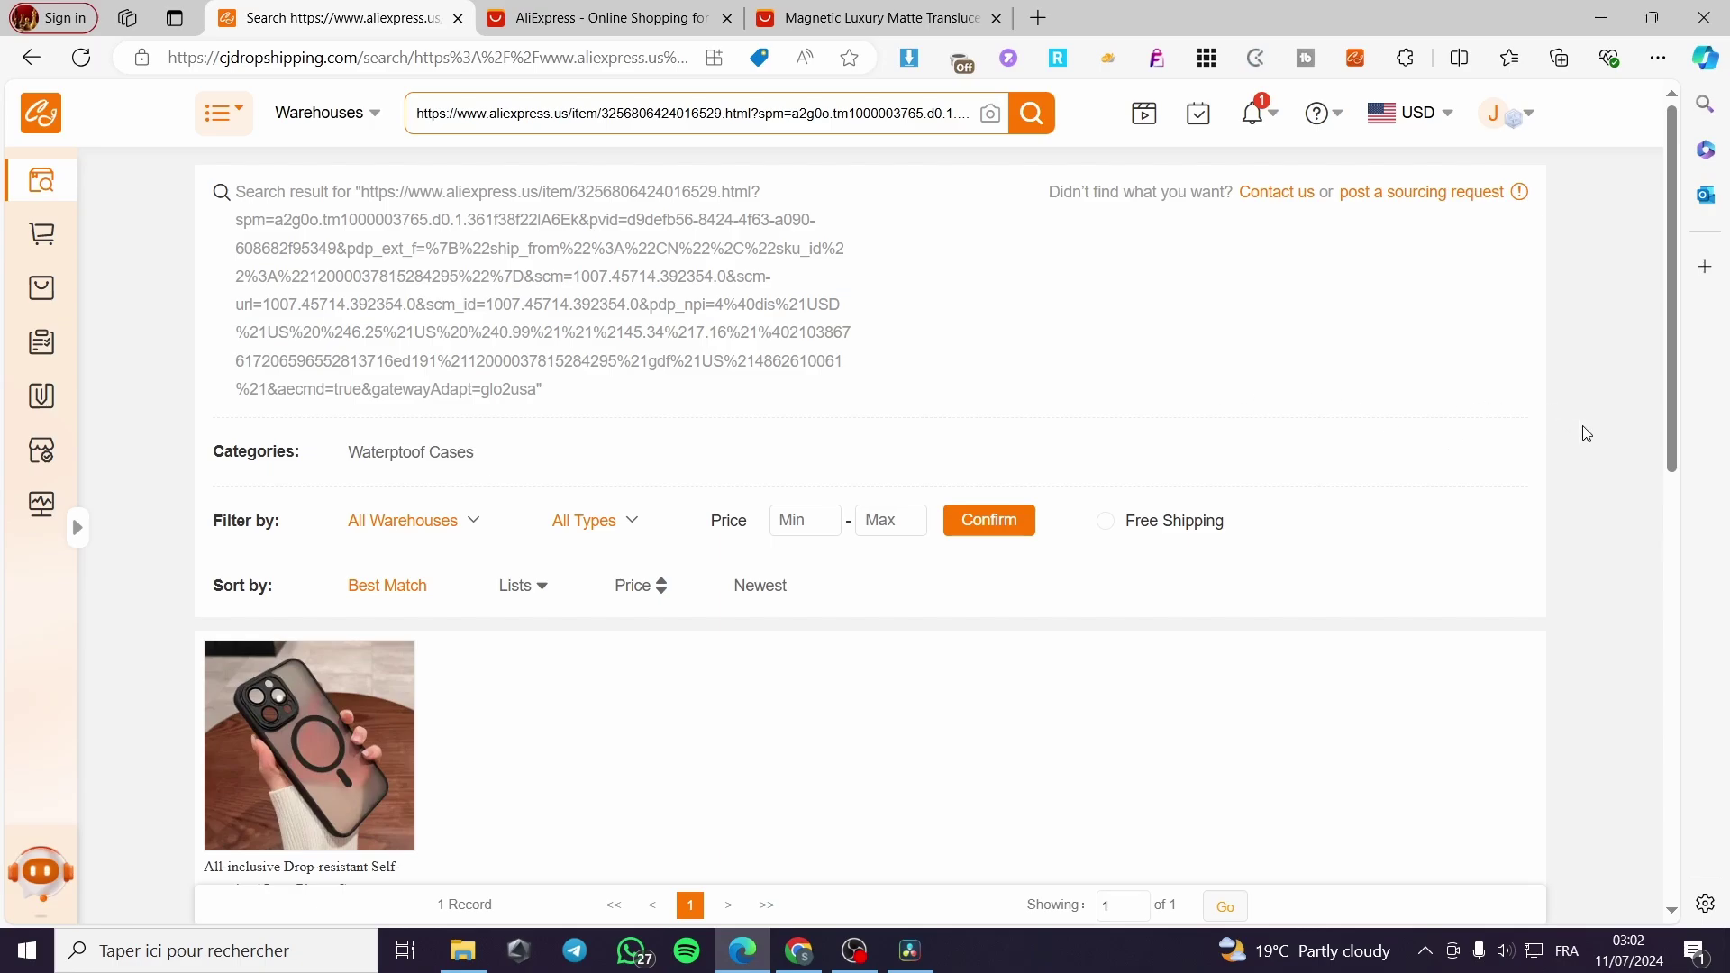
Open the All-inclusive Drop-resistant Self-contained Lens Phone Case from the search results.
left_click(678, 9)
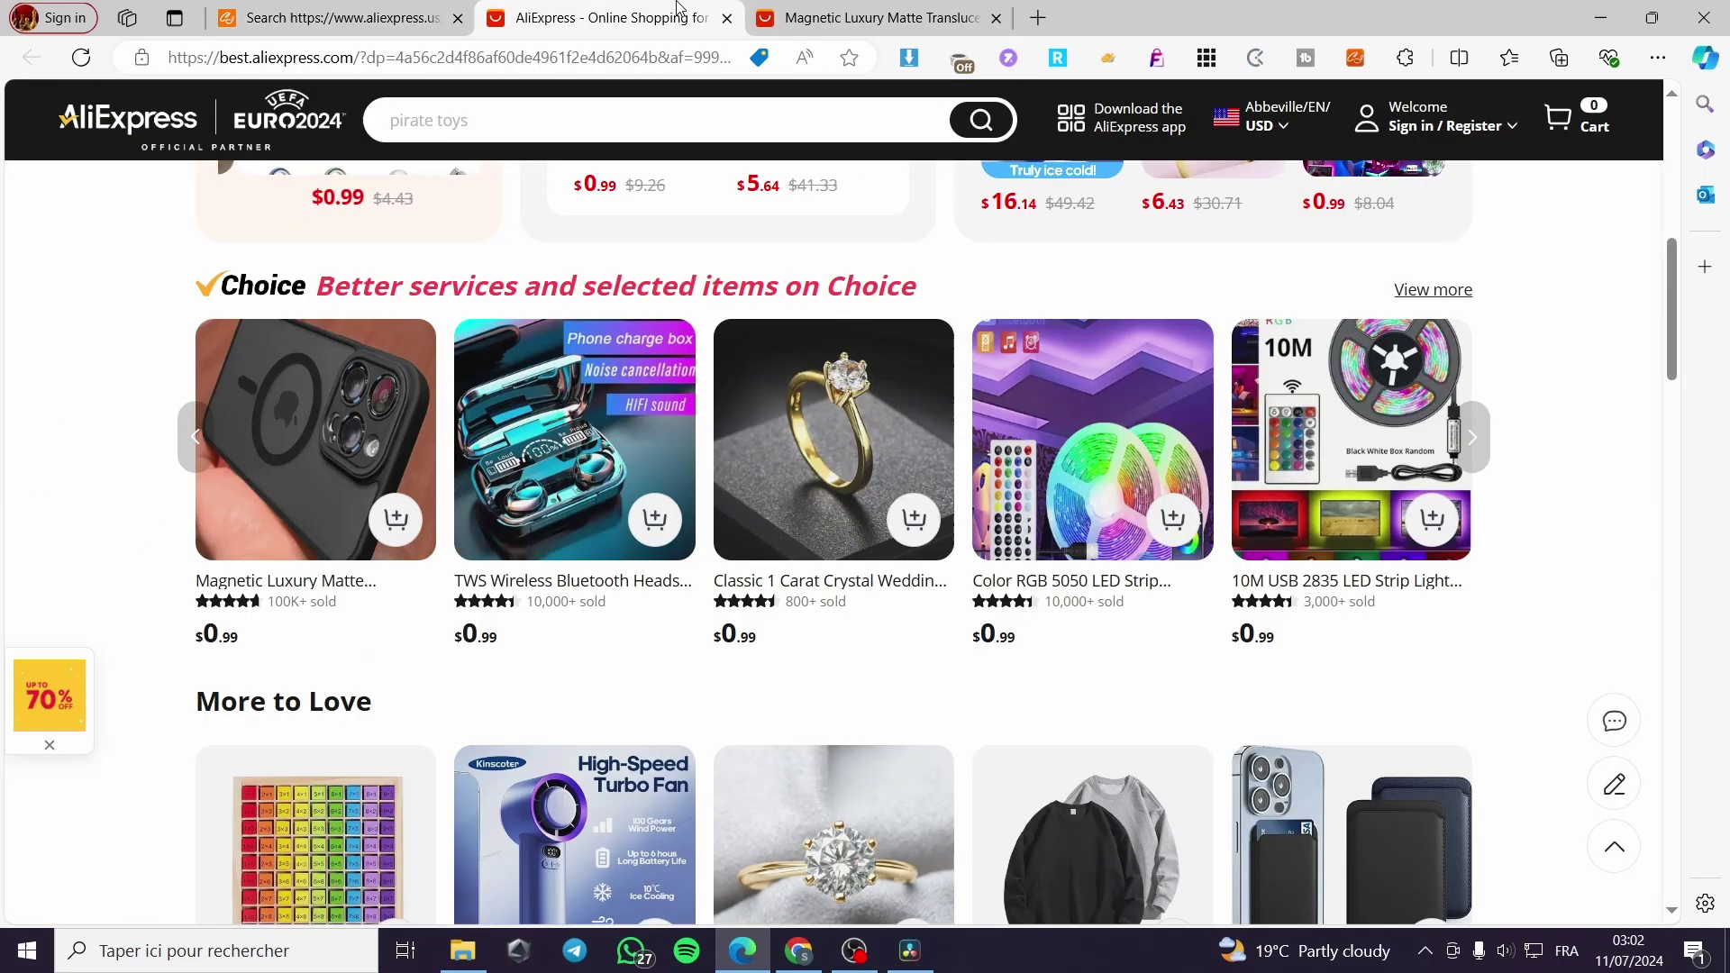
left_click(372, 10)
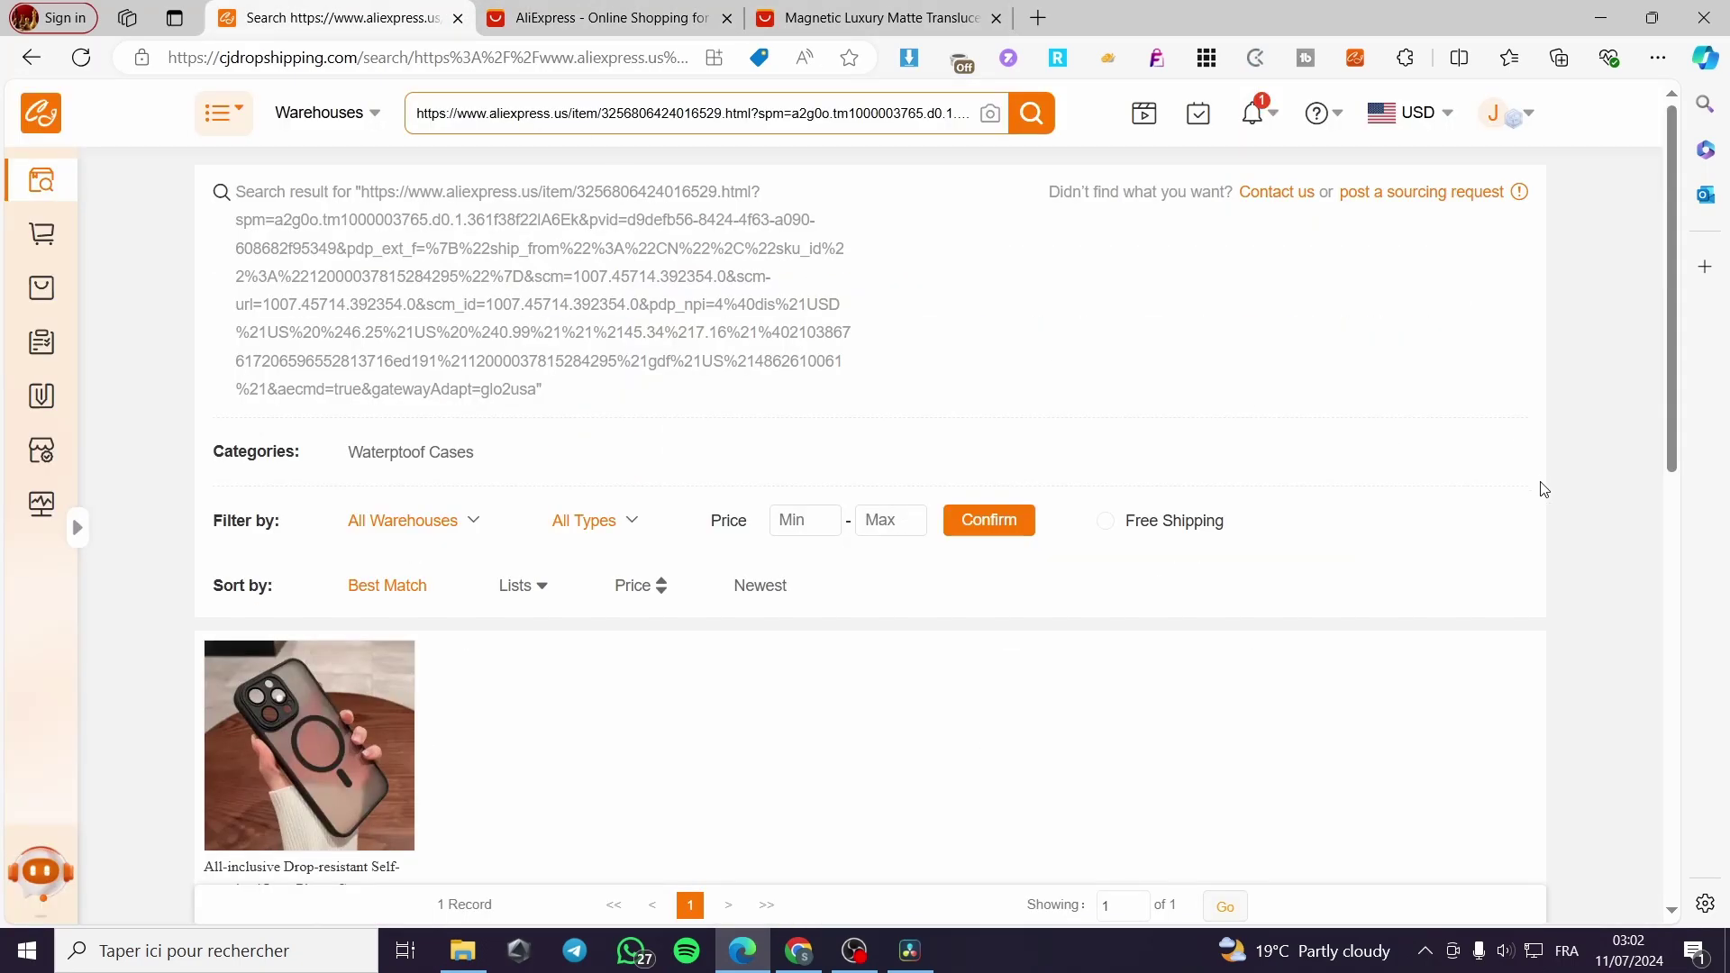
scroll(581, 761, "down", 2)
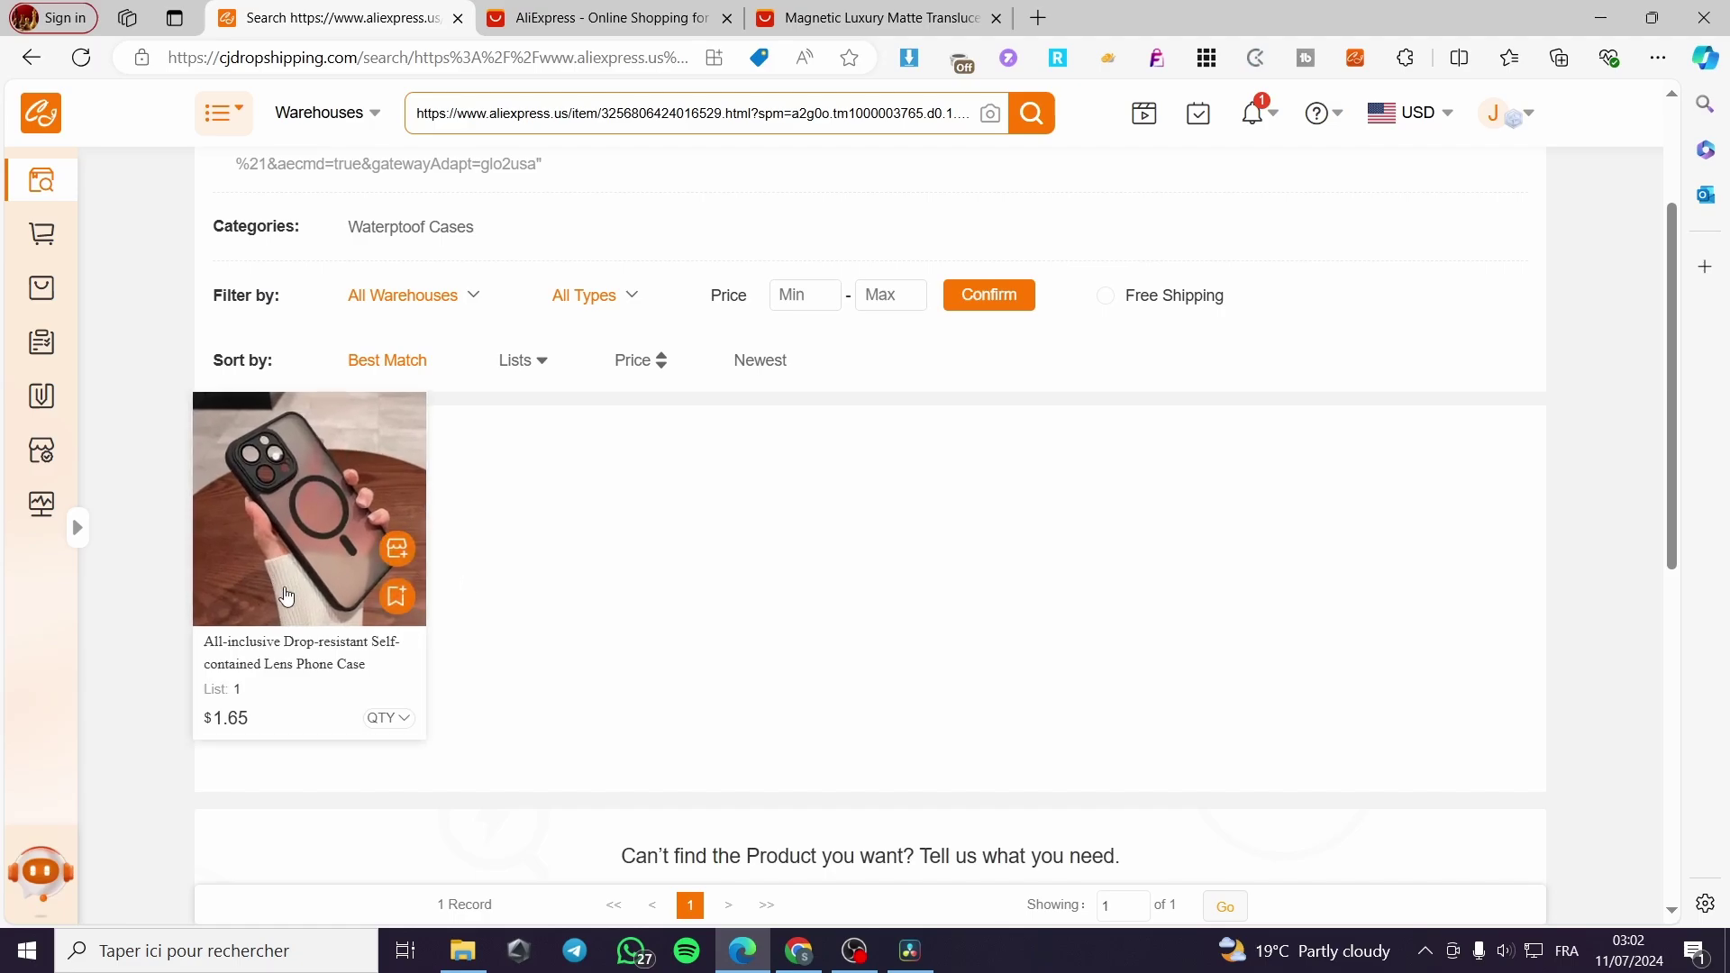
left_click(296, 561)
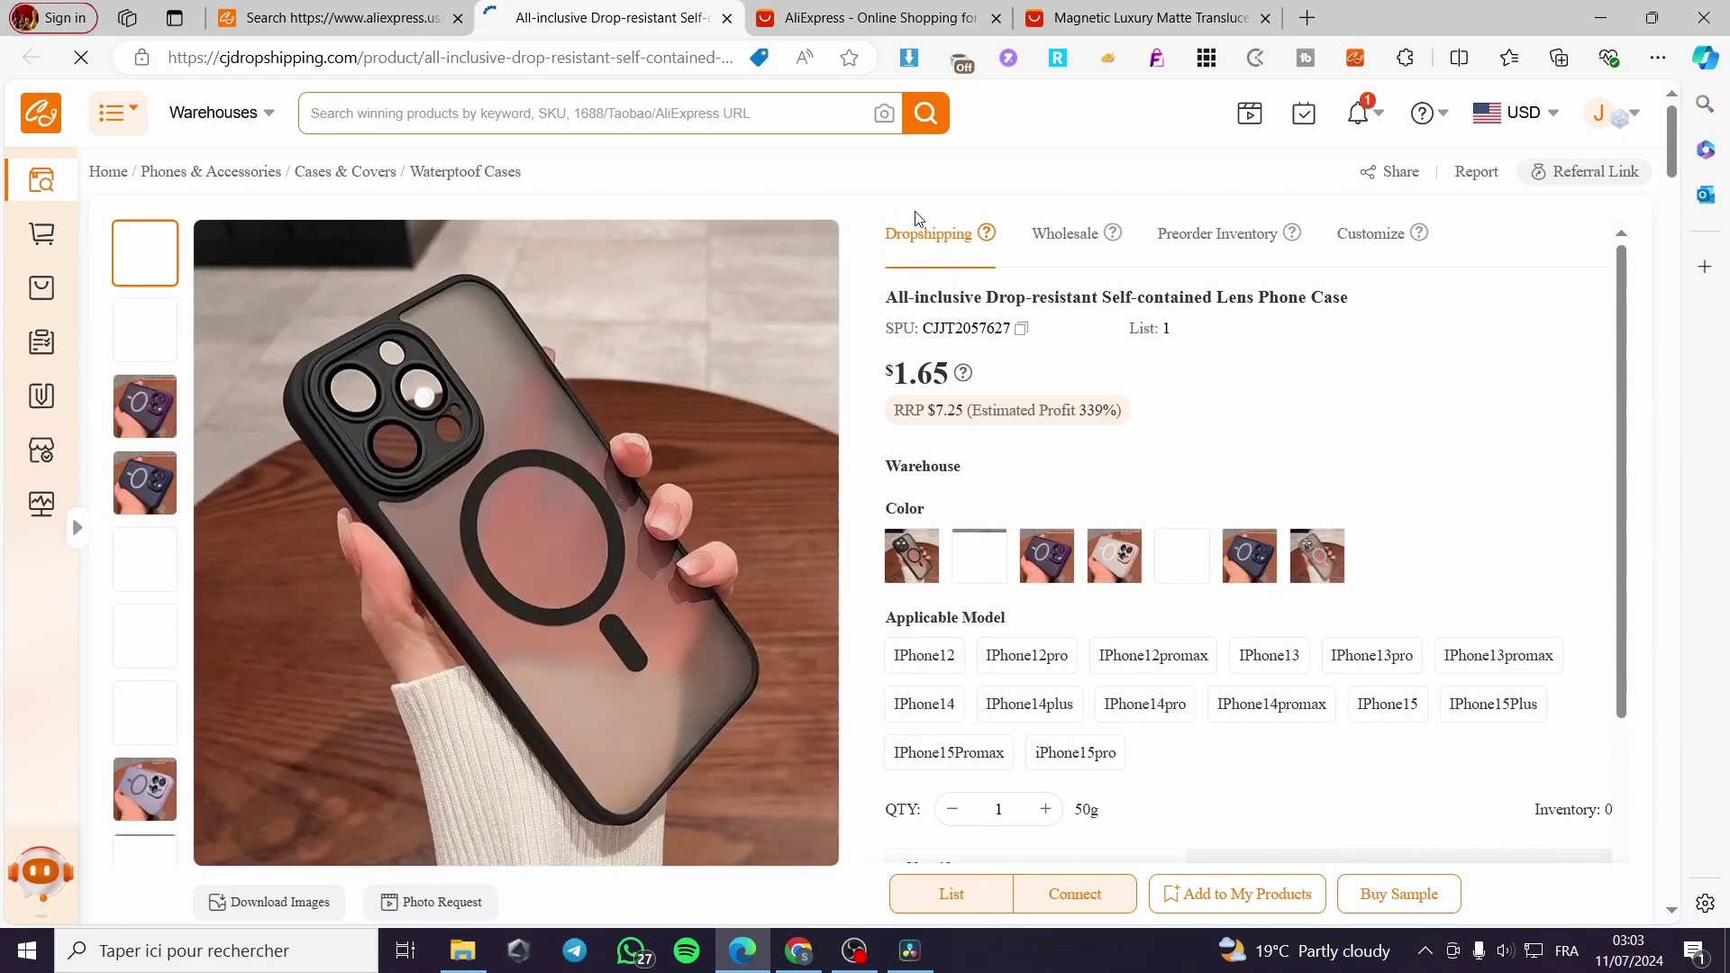
Compare the CJ case with the AliExpress listing and close the unused AliExpress homepage tab.
left_click(834, 7)
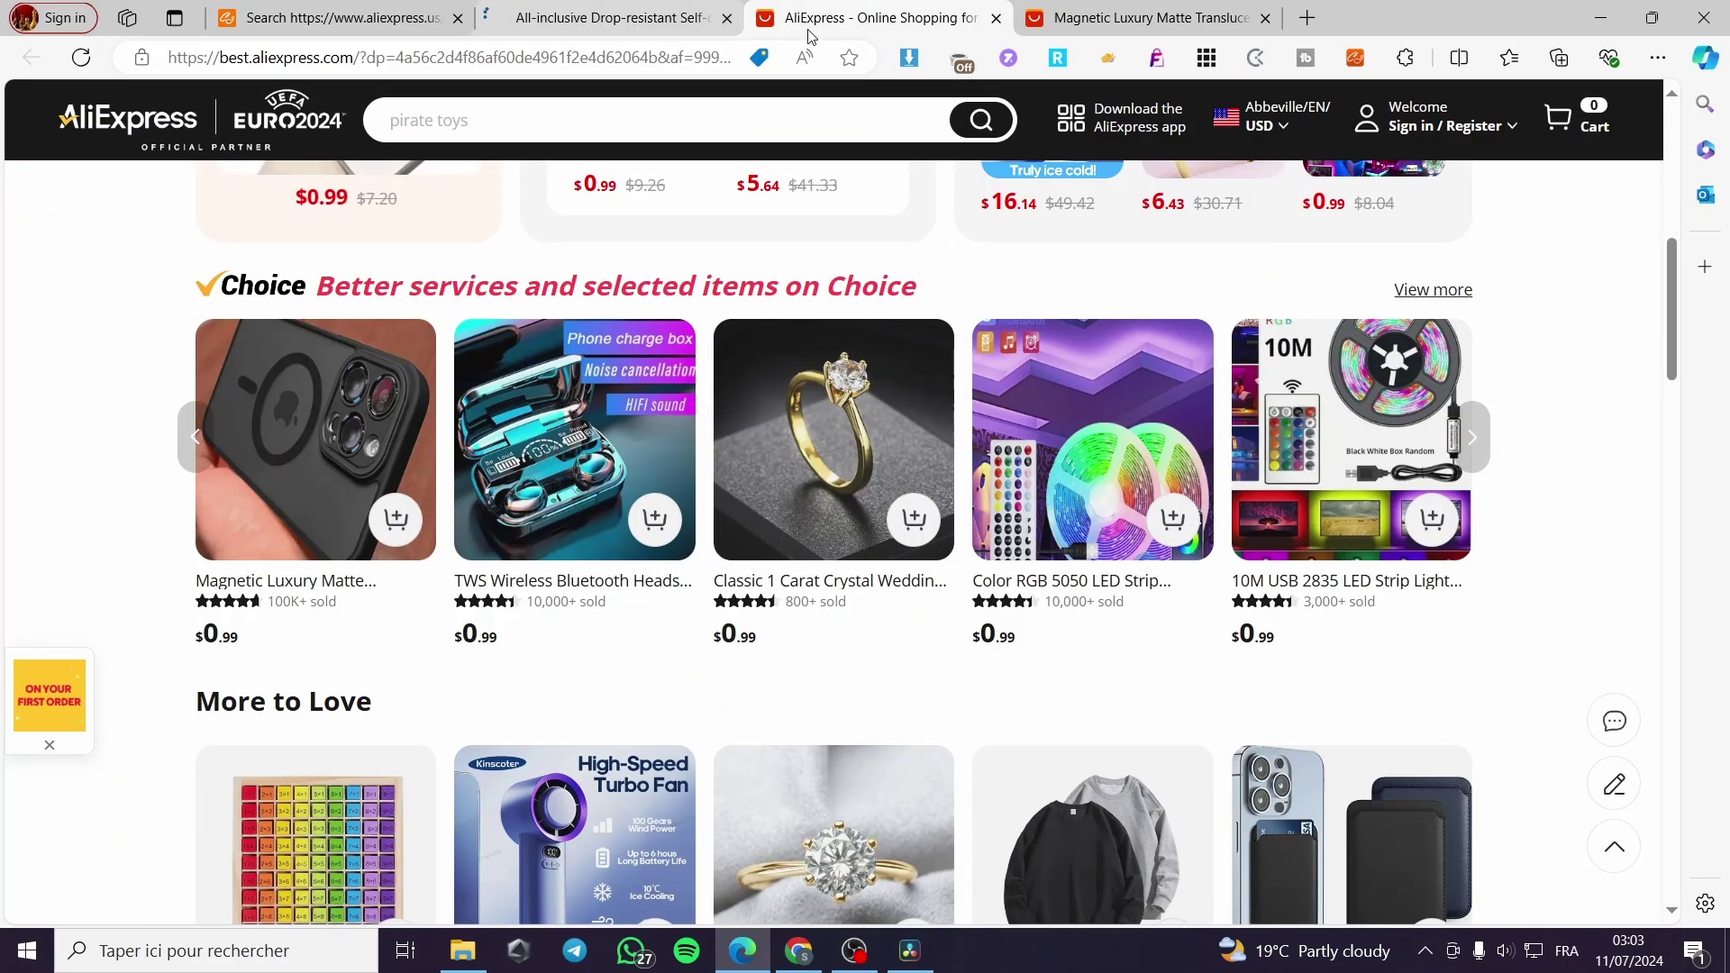
key("ctrl+Tab")
left_click(667, 7)
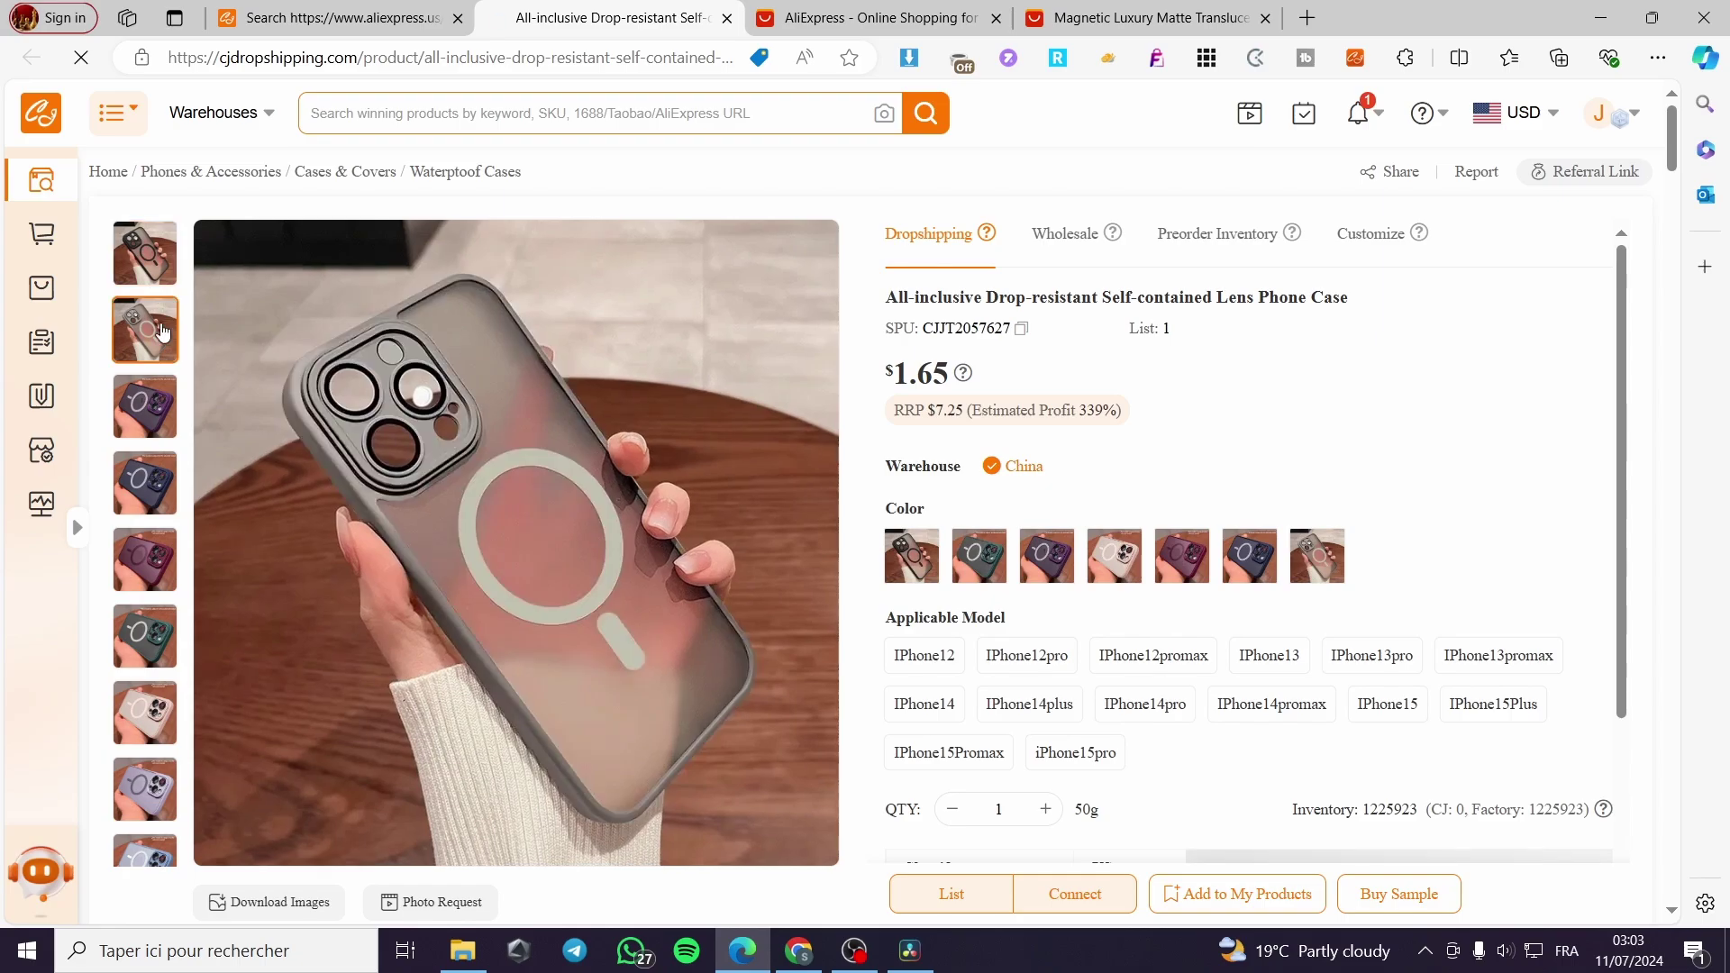
left_click(1191, 7)
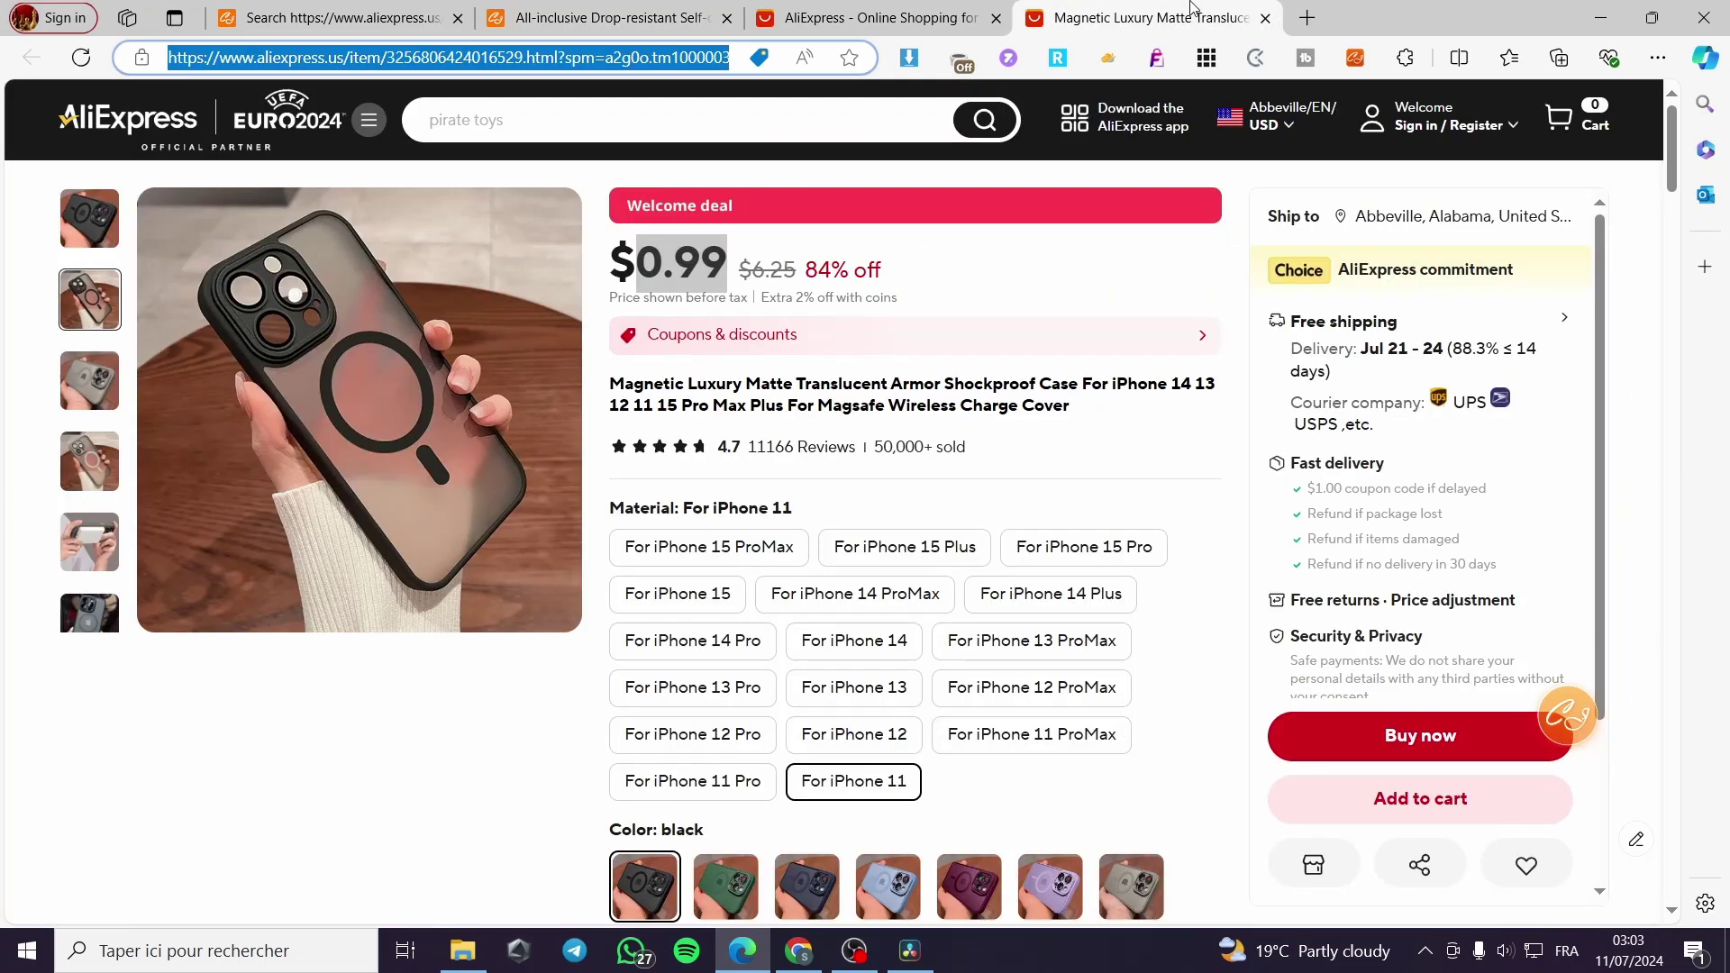
left_click(622, 13)
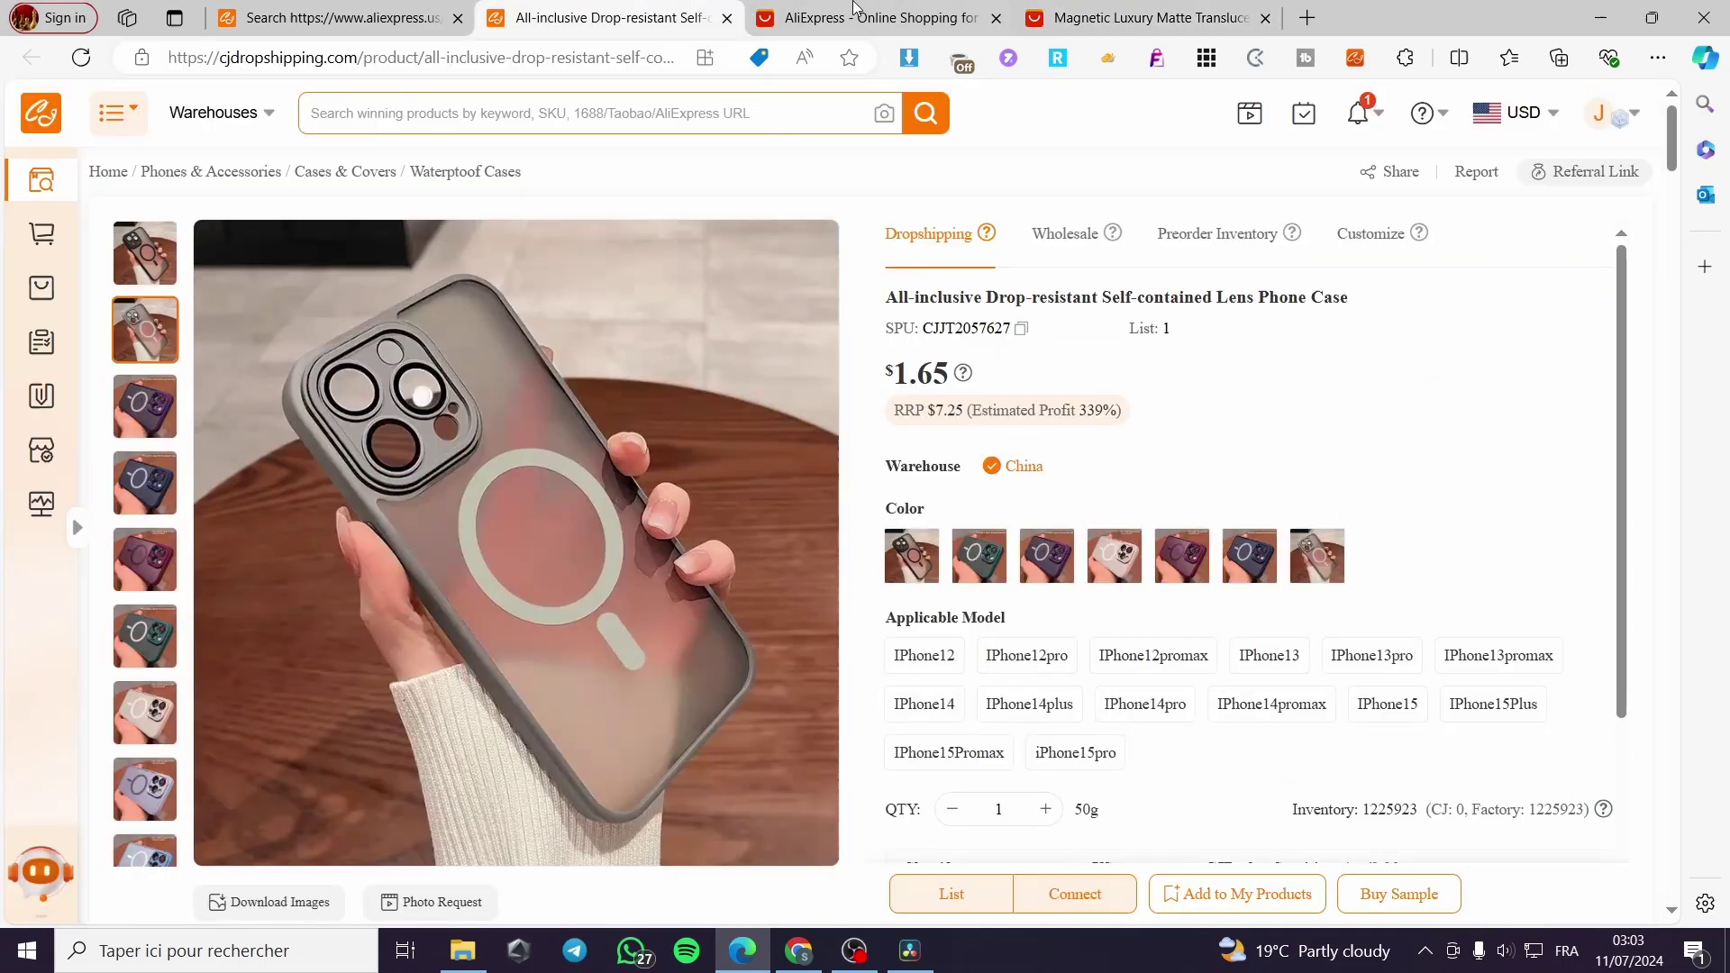
left_click(997, 18)
Add the phone case to My Products and open its Shopify listing form.
left_click(808, 21)
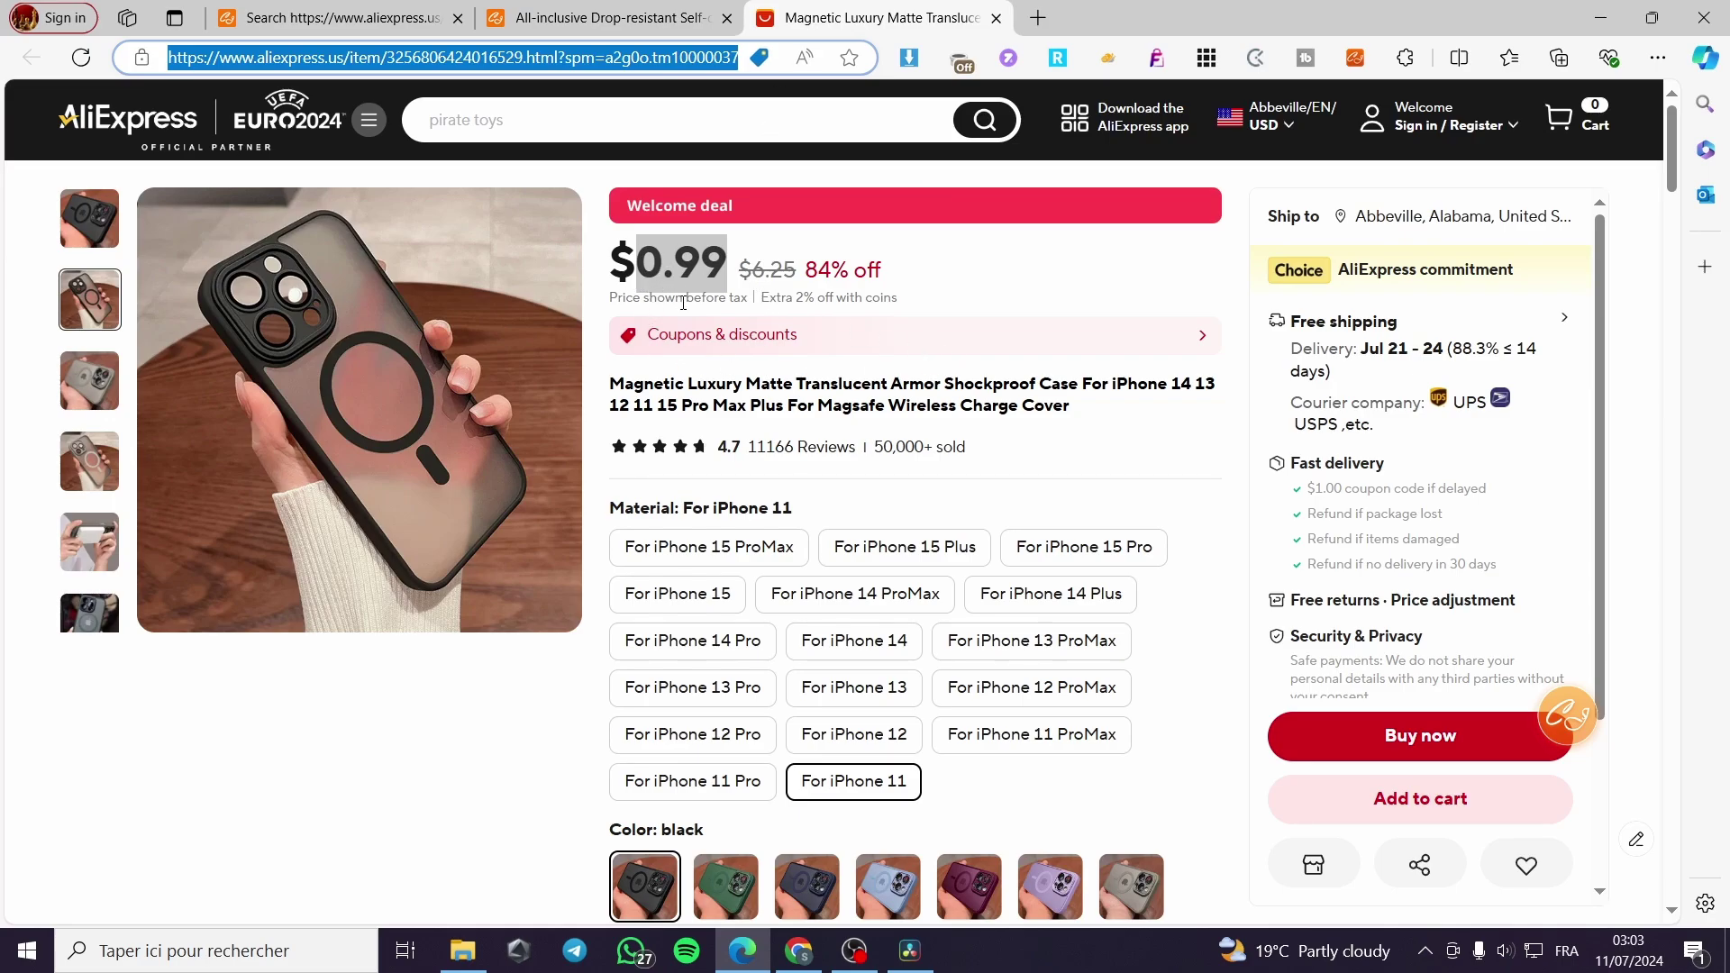
left_click(612, 34)
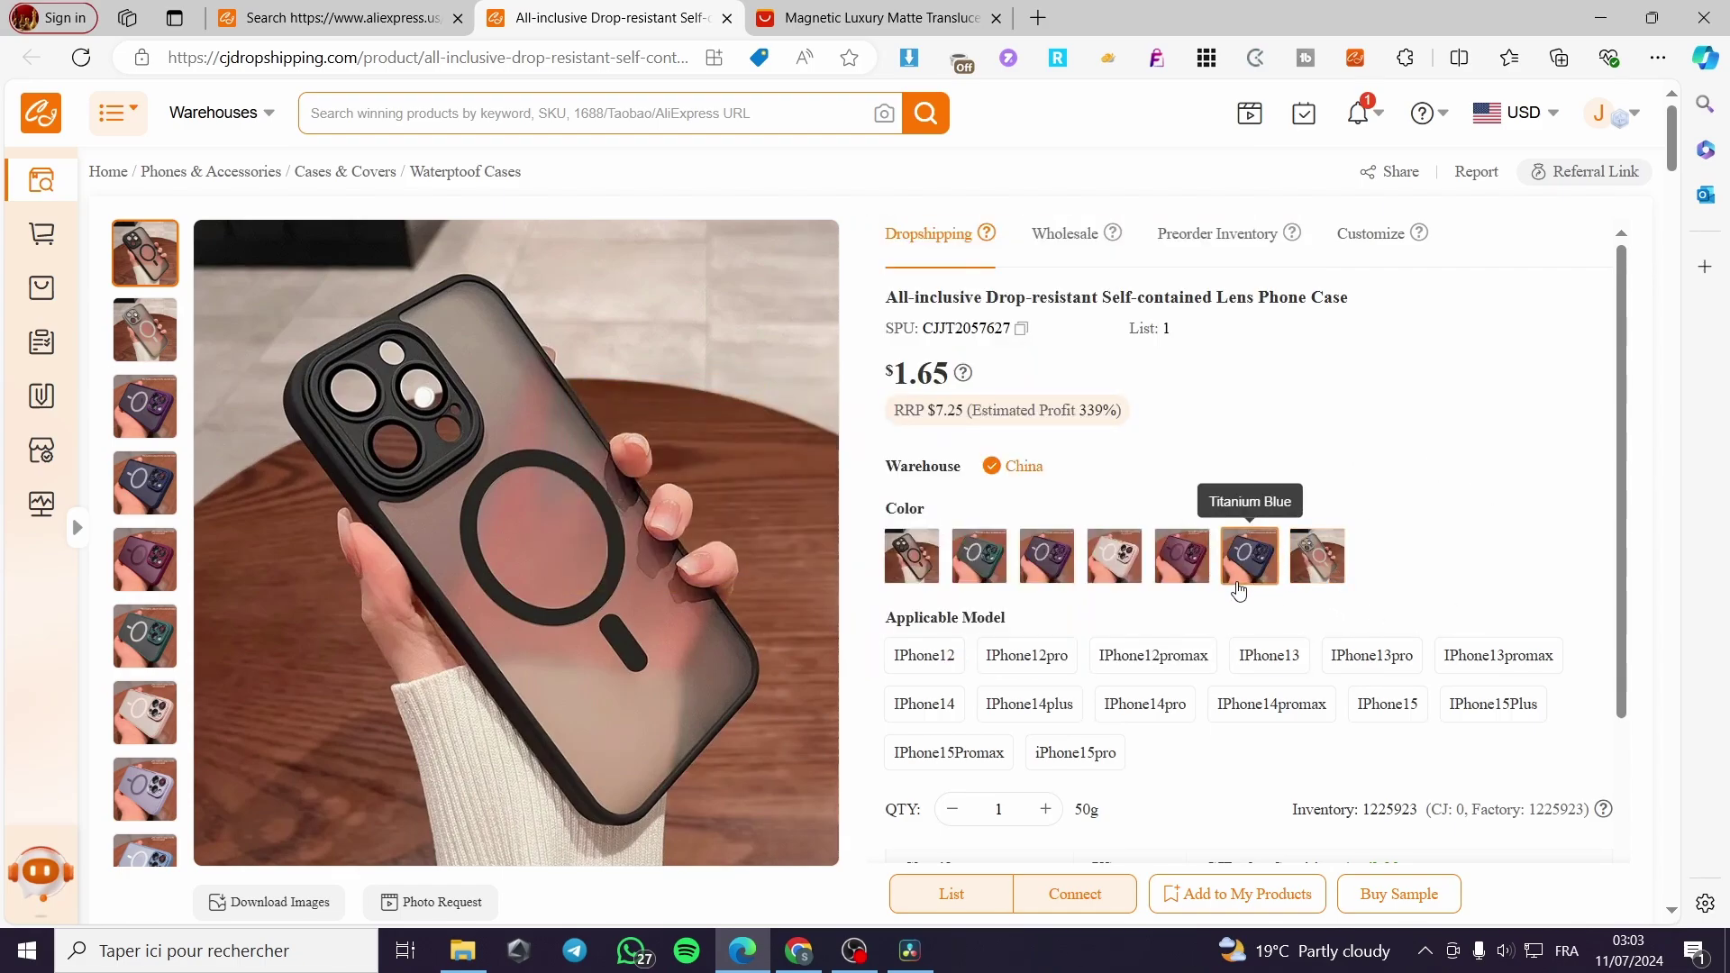
mouse_move(964, 381)
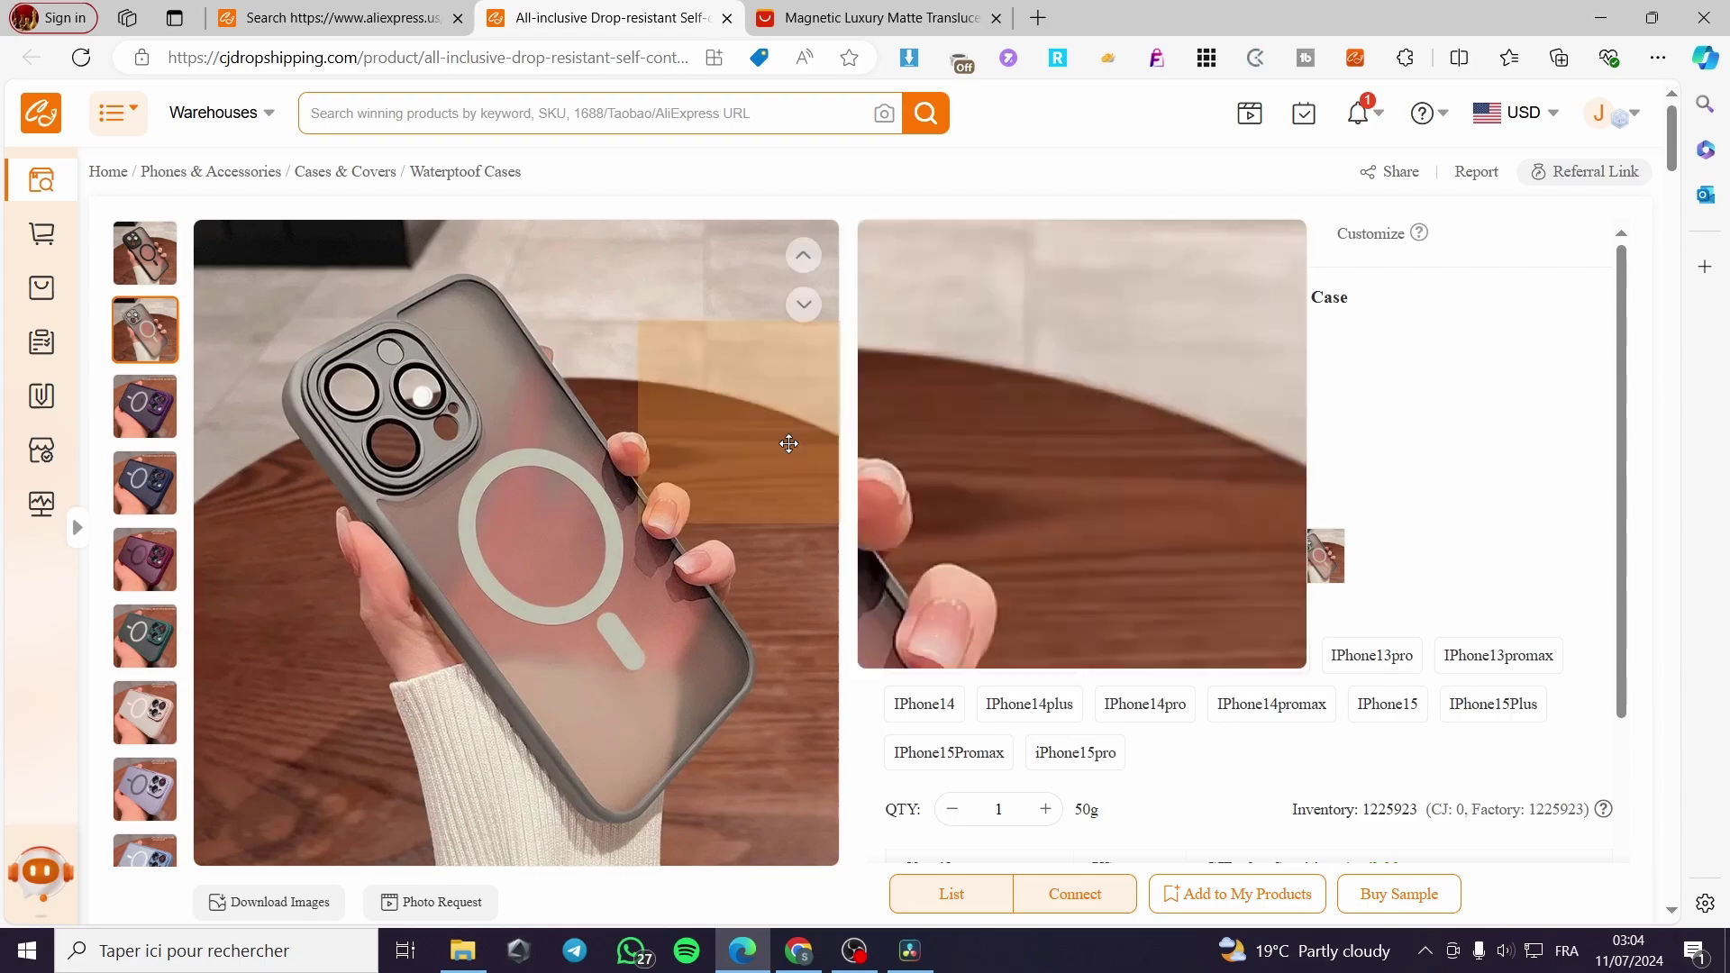
left_click(844, 11)
left_click(678, 7)
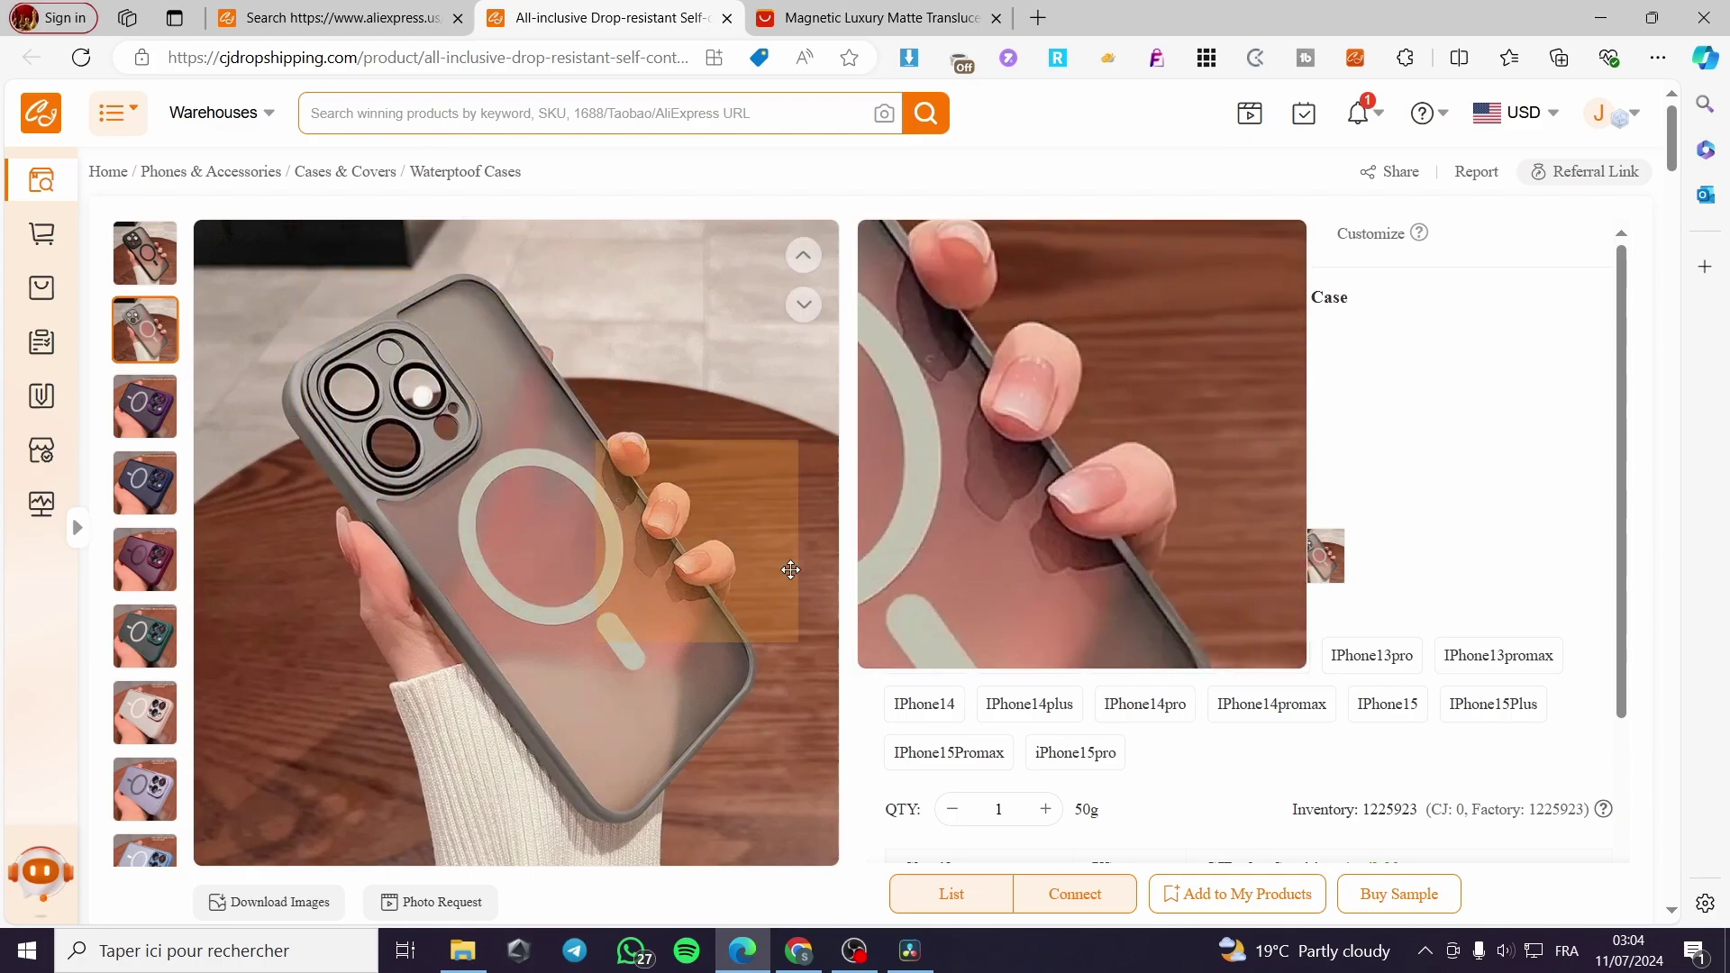
left_click(1244, 900)
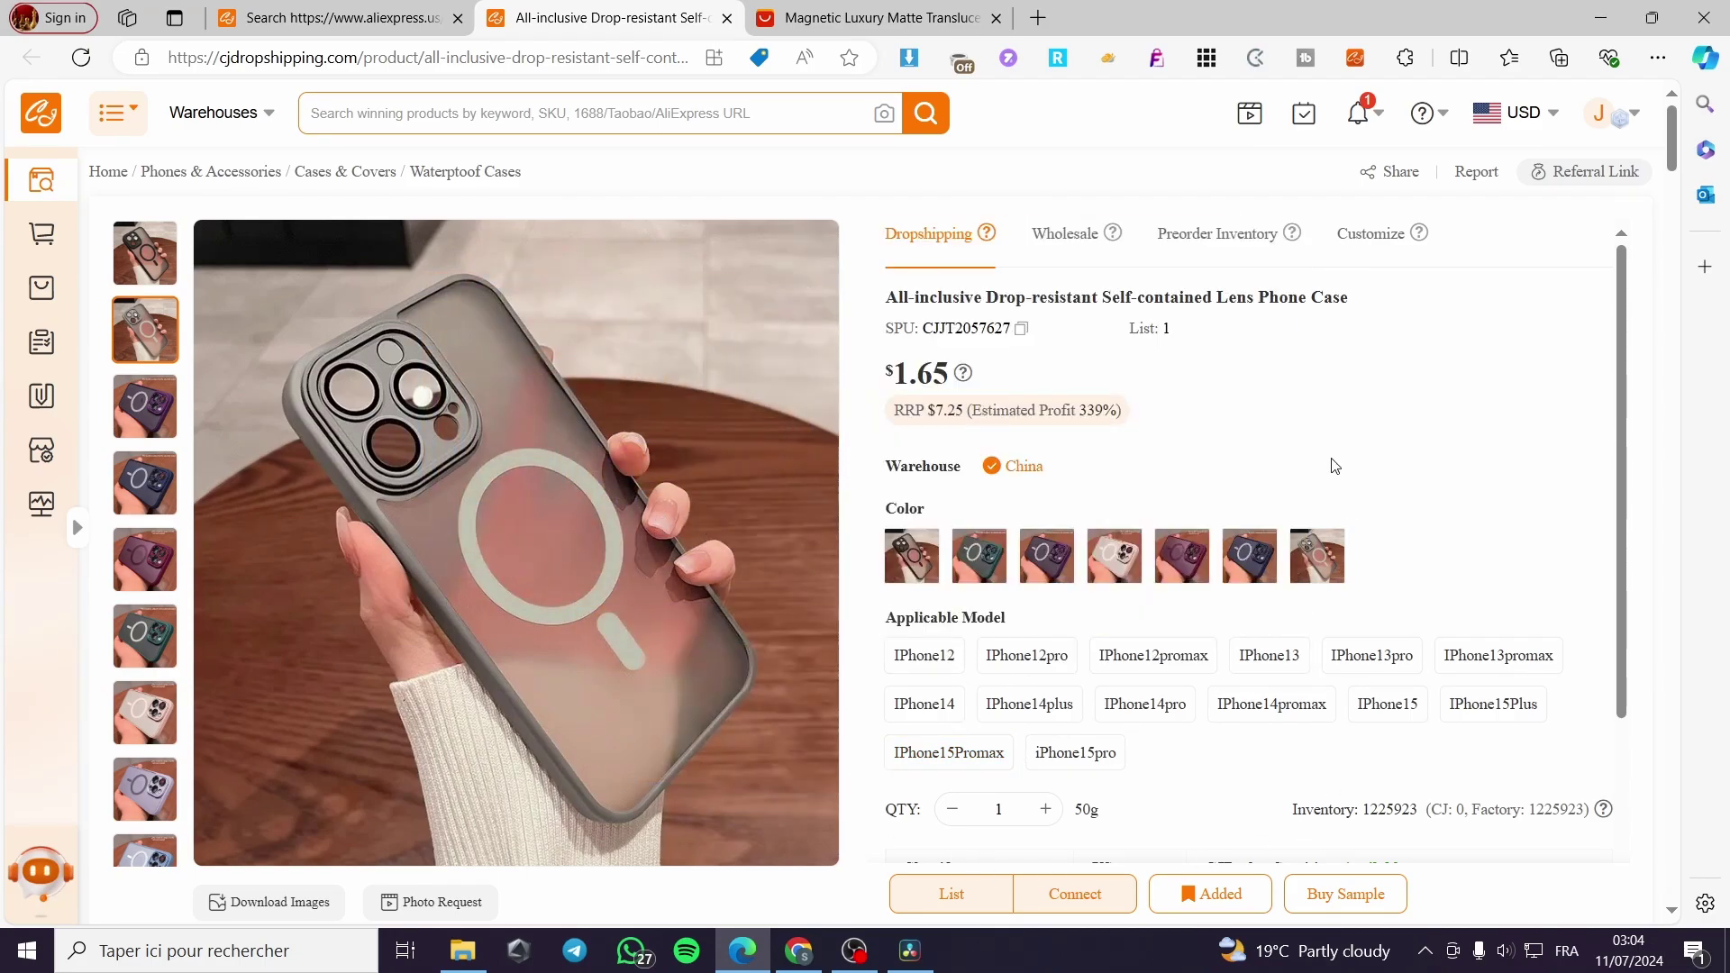
left_click(946, 902)
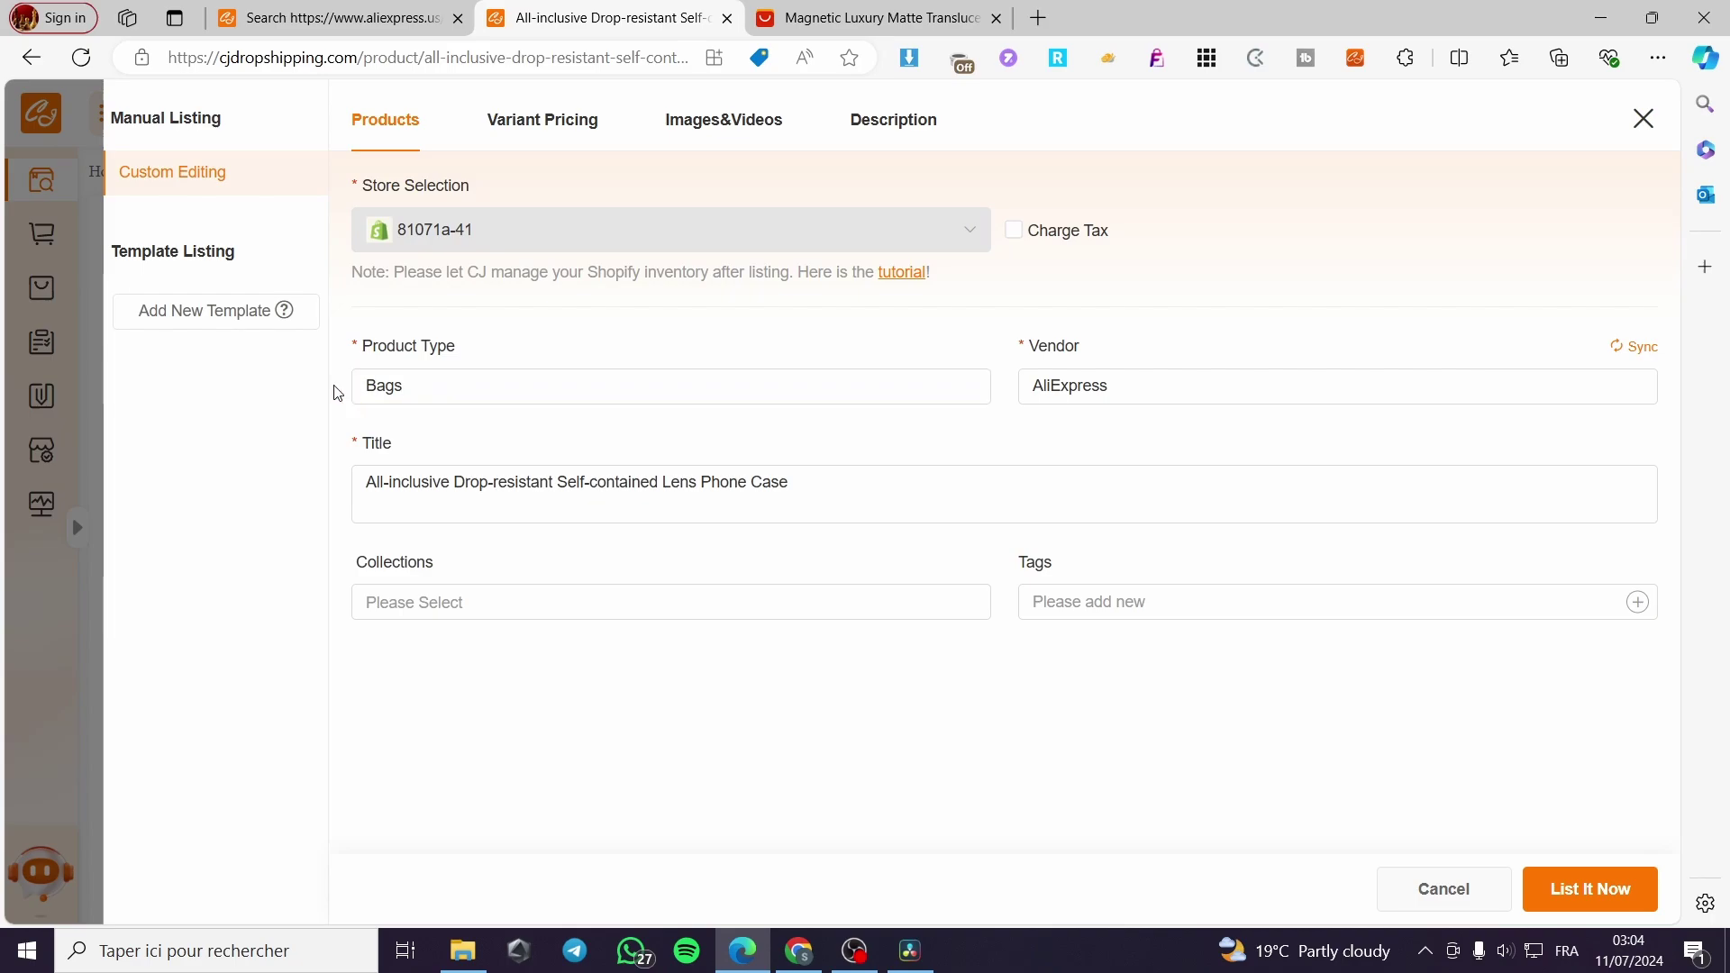
Set the product type to Phone Case and retitle it 'Best looking Iphone case EVER'.
left_click(568, 384)
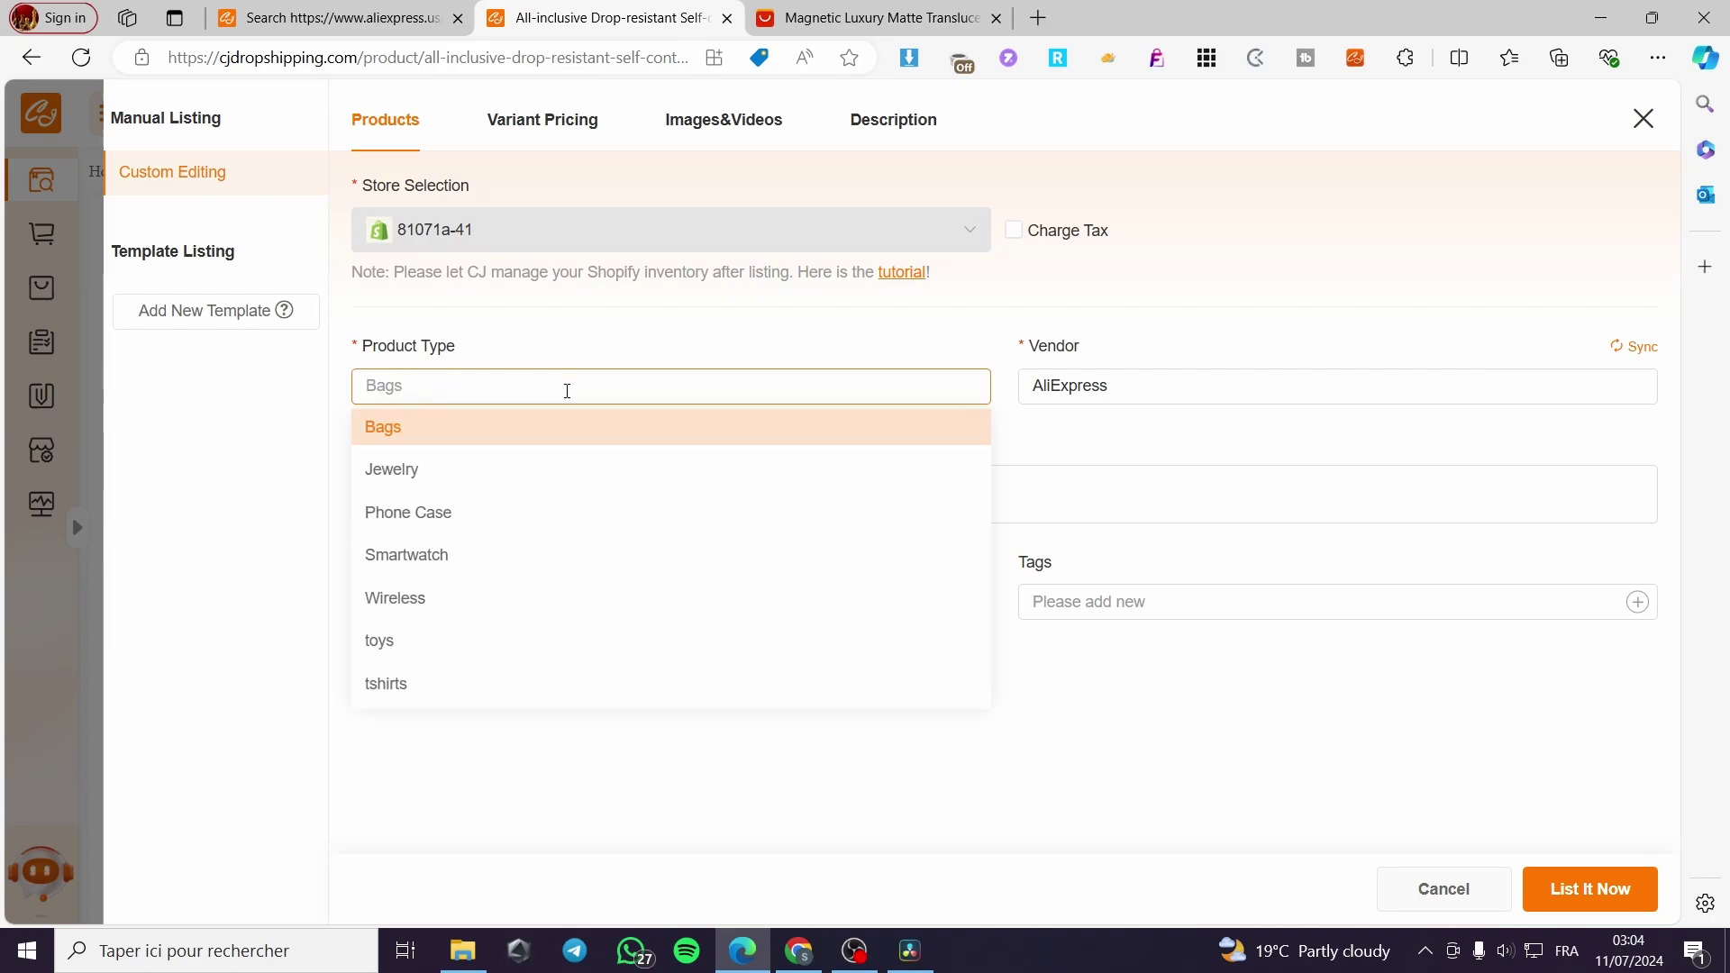
left_click(556, 510)
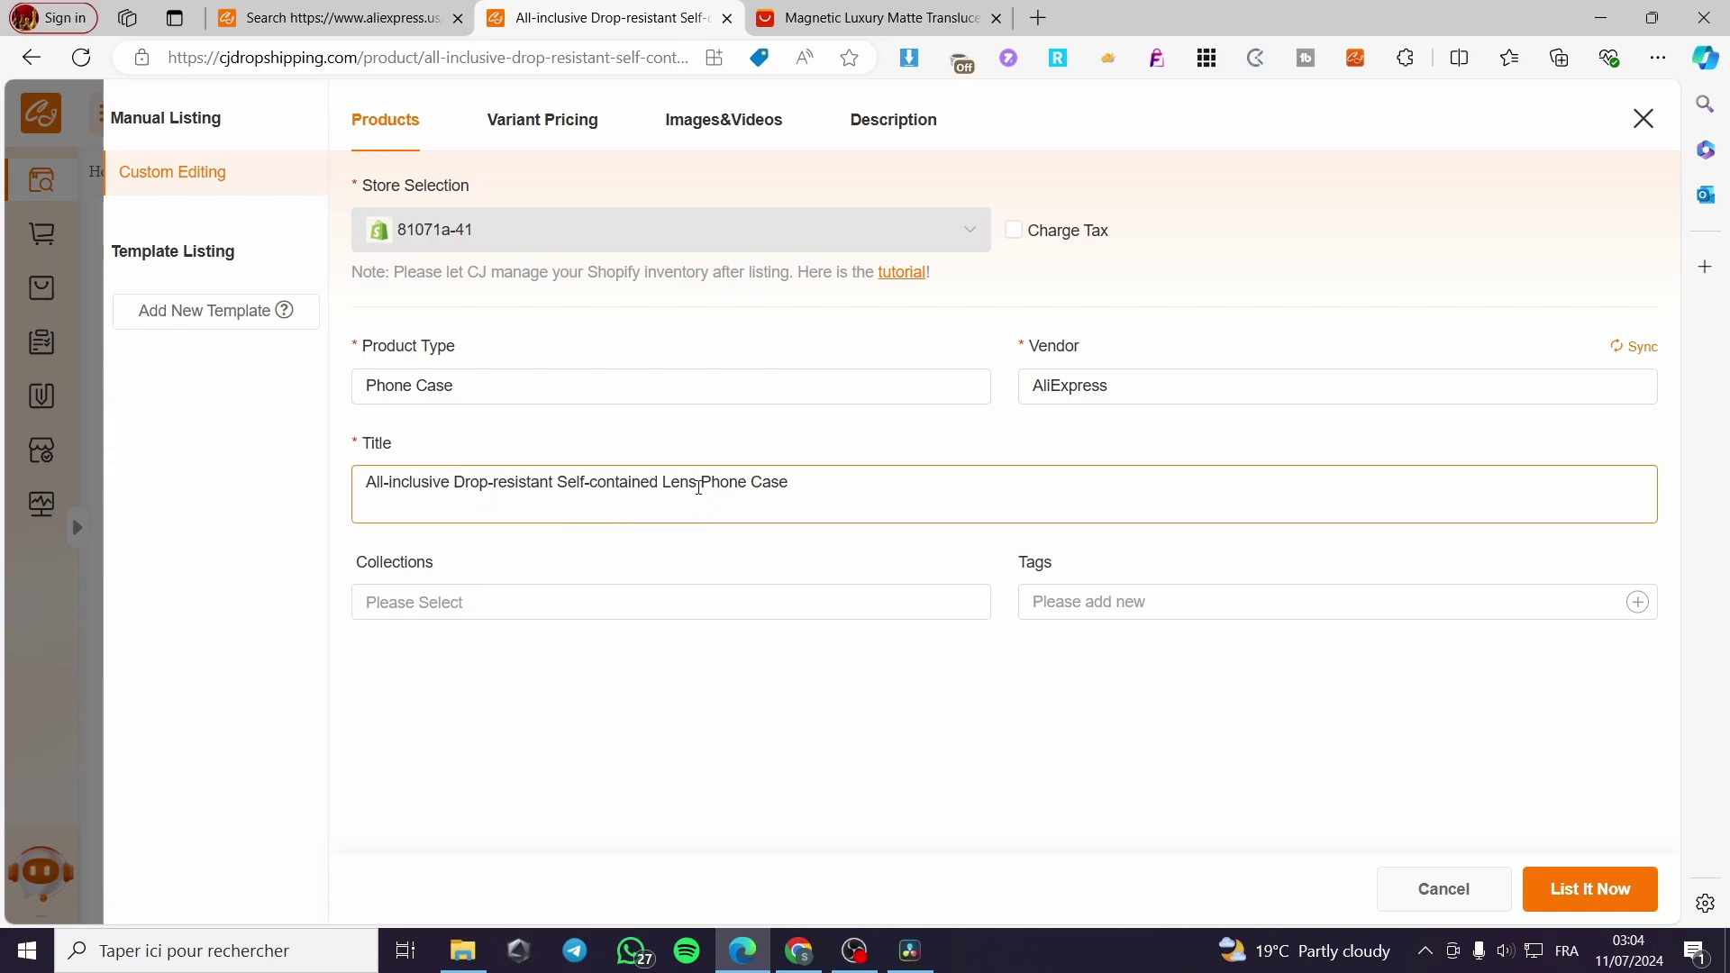
left_click_drag(852, 492, 369, 523)
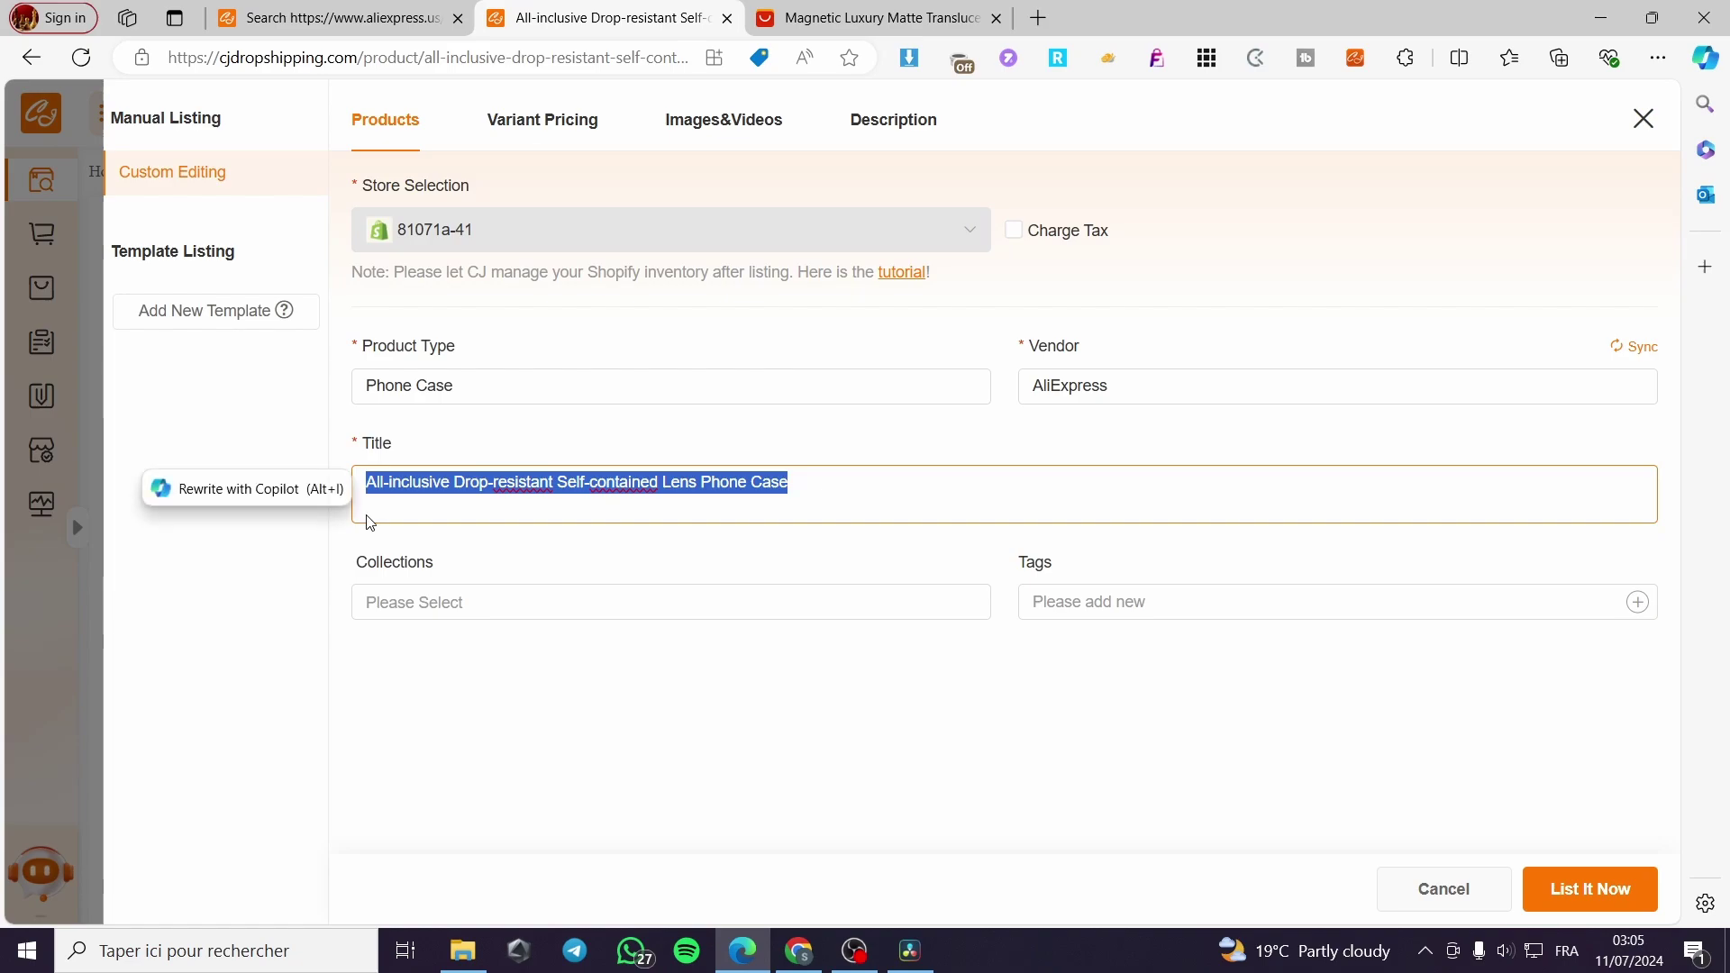
type("Be")
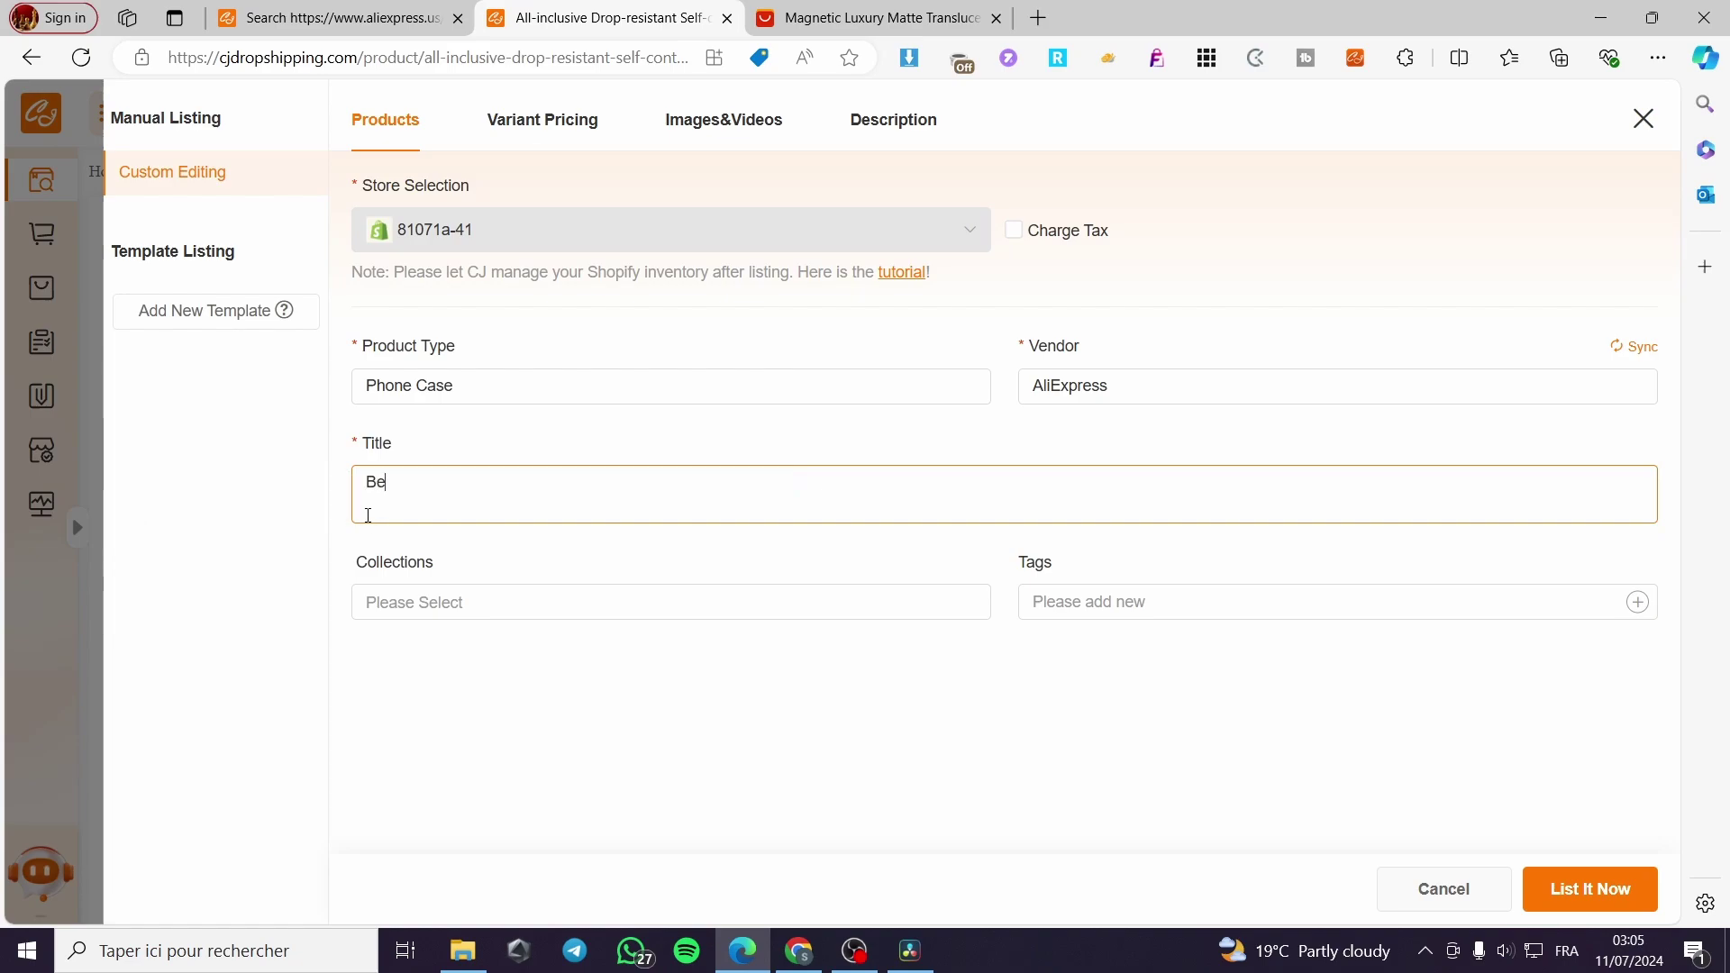
type("st looking Iph")
type("one ")
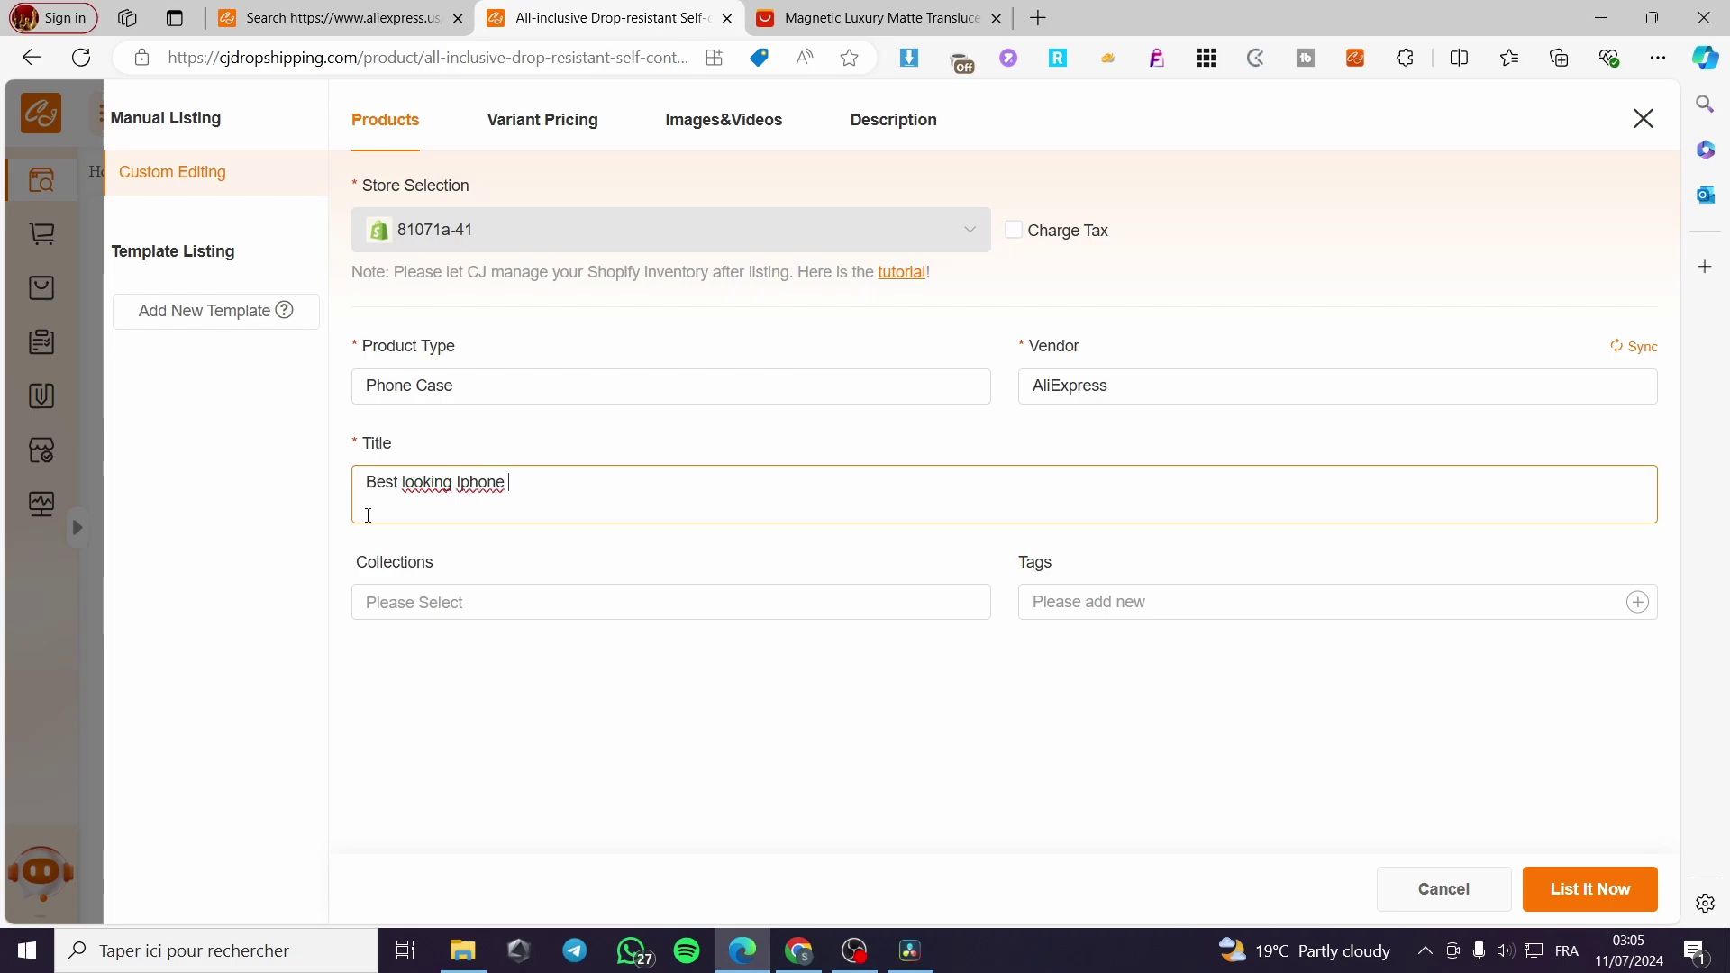
type("case EVER")
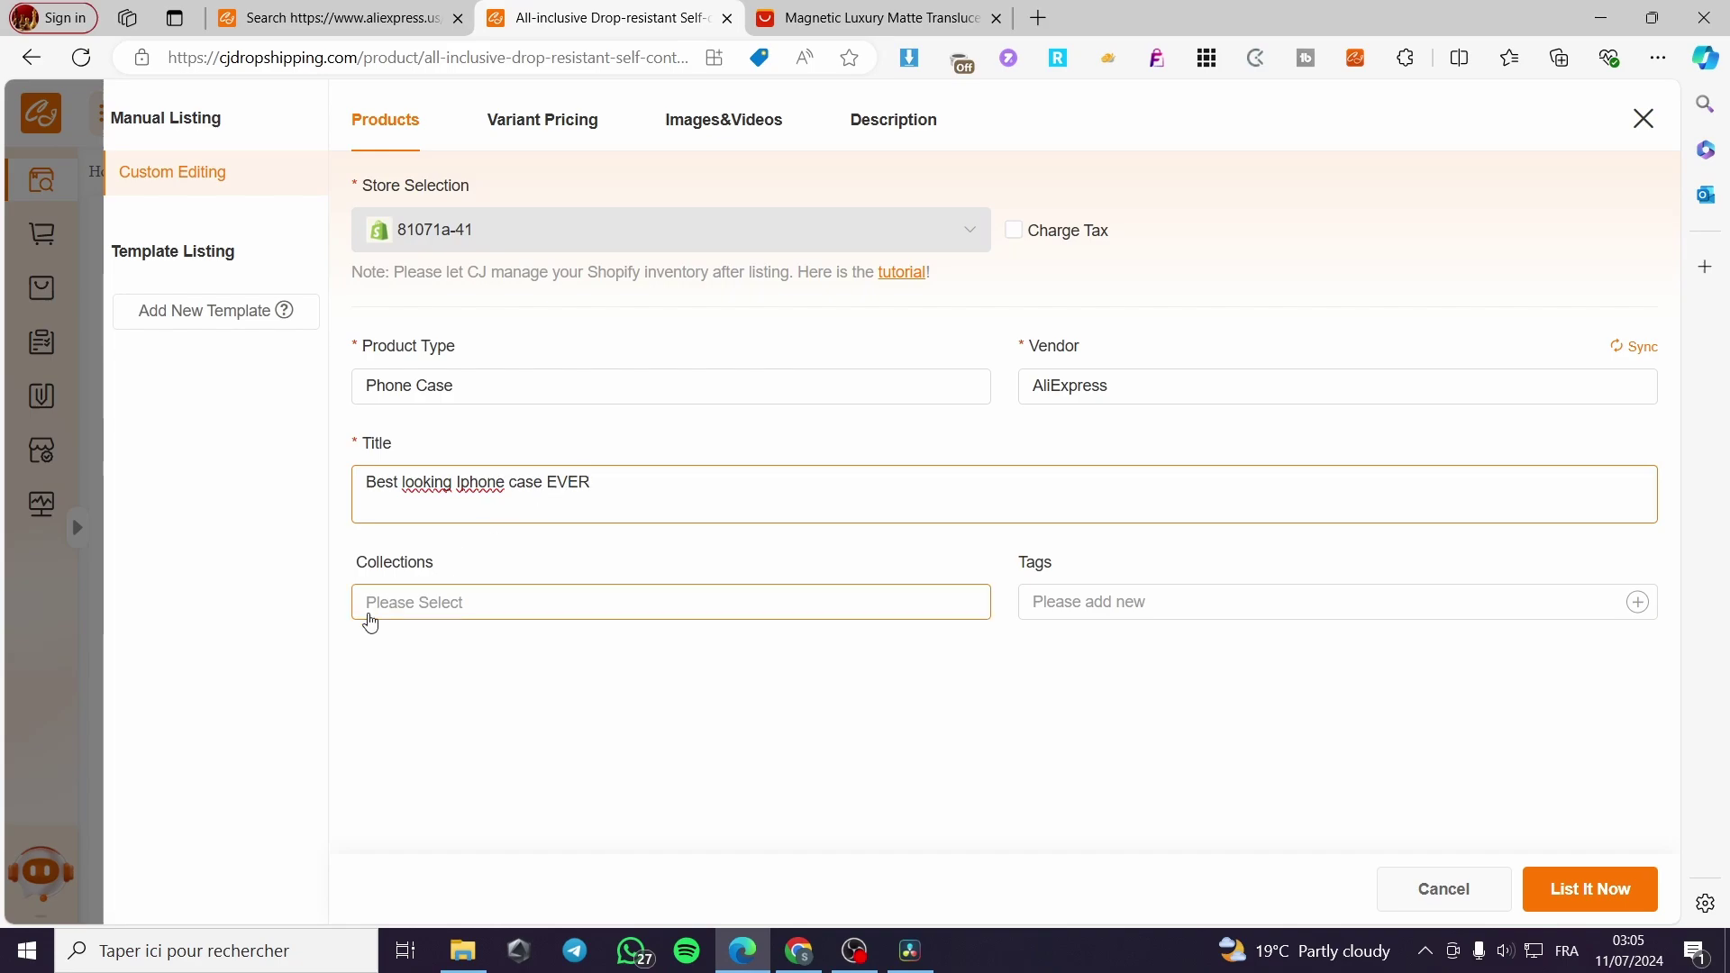
Add the product to the Best Sellers collection.
left_click(442, 608)
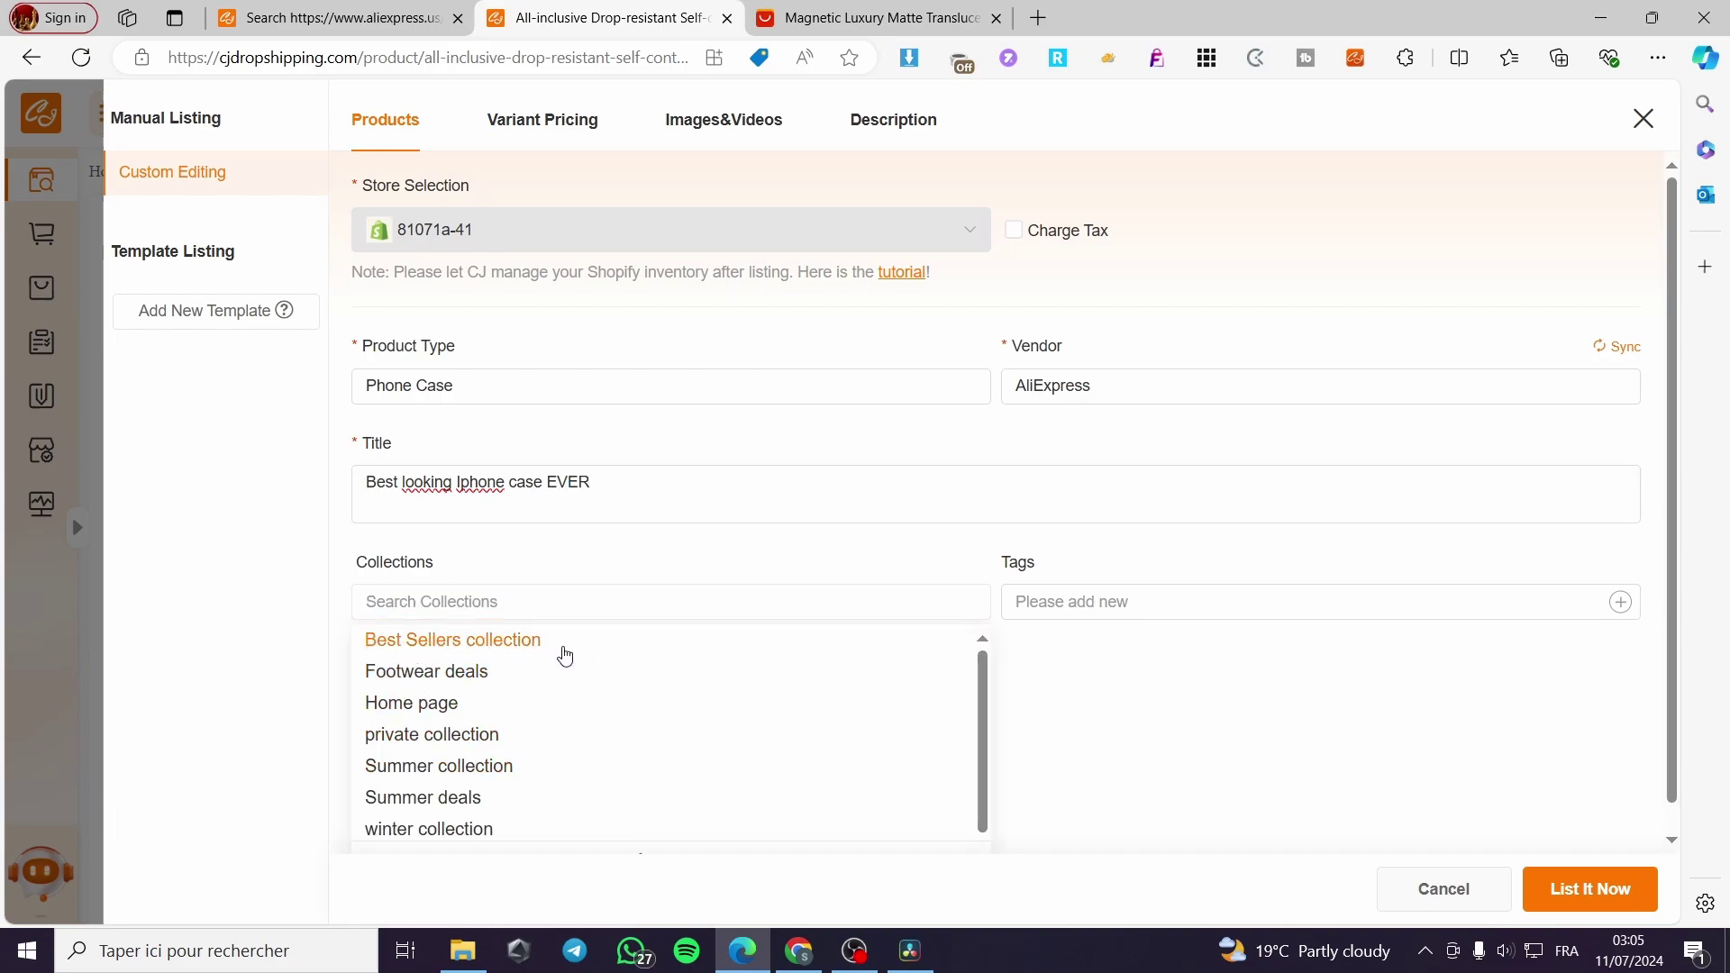
scroll(585, 721, "down", 1)
scroll(496, 753, "up", 1)
left_click(471, 644)
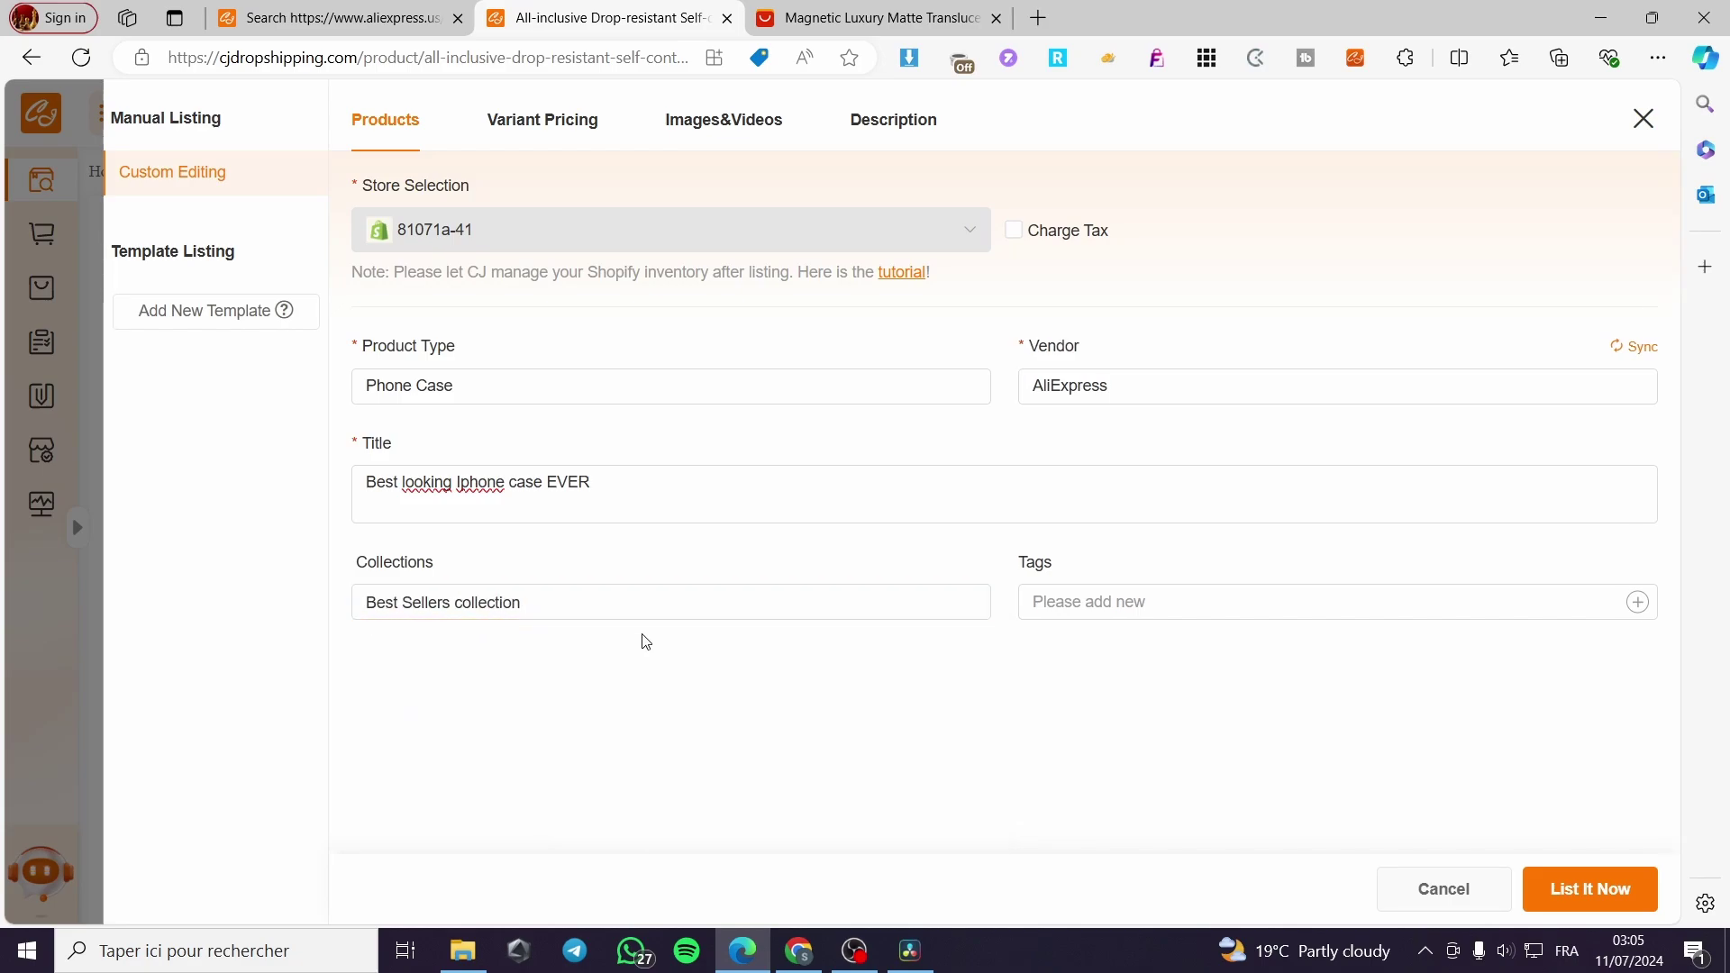
Add the tags Iphone and phone case, and set the vendor to My Store.
left_click(1115, 613)
type("Iphone")
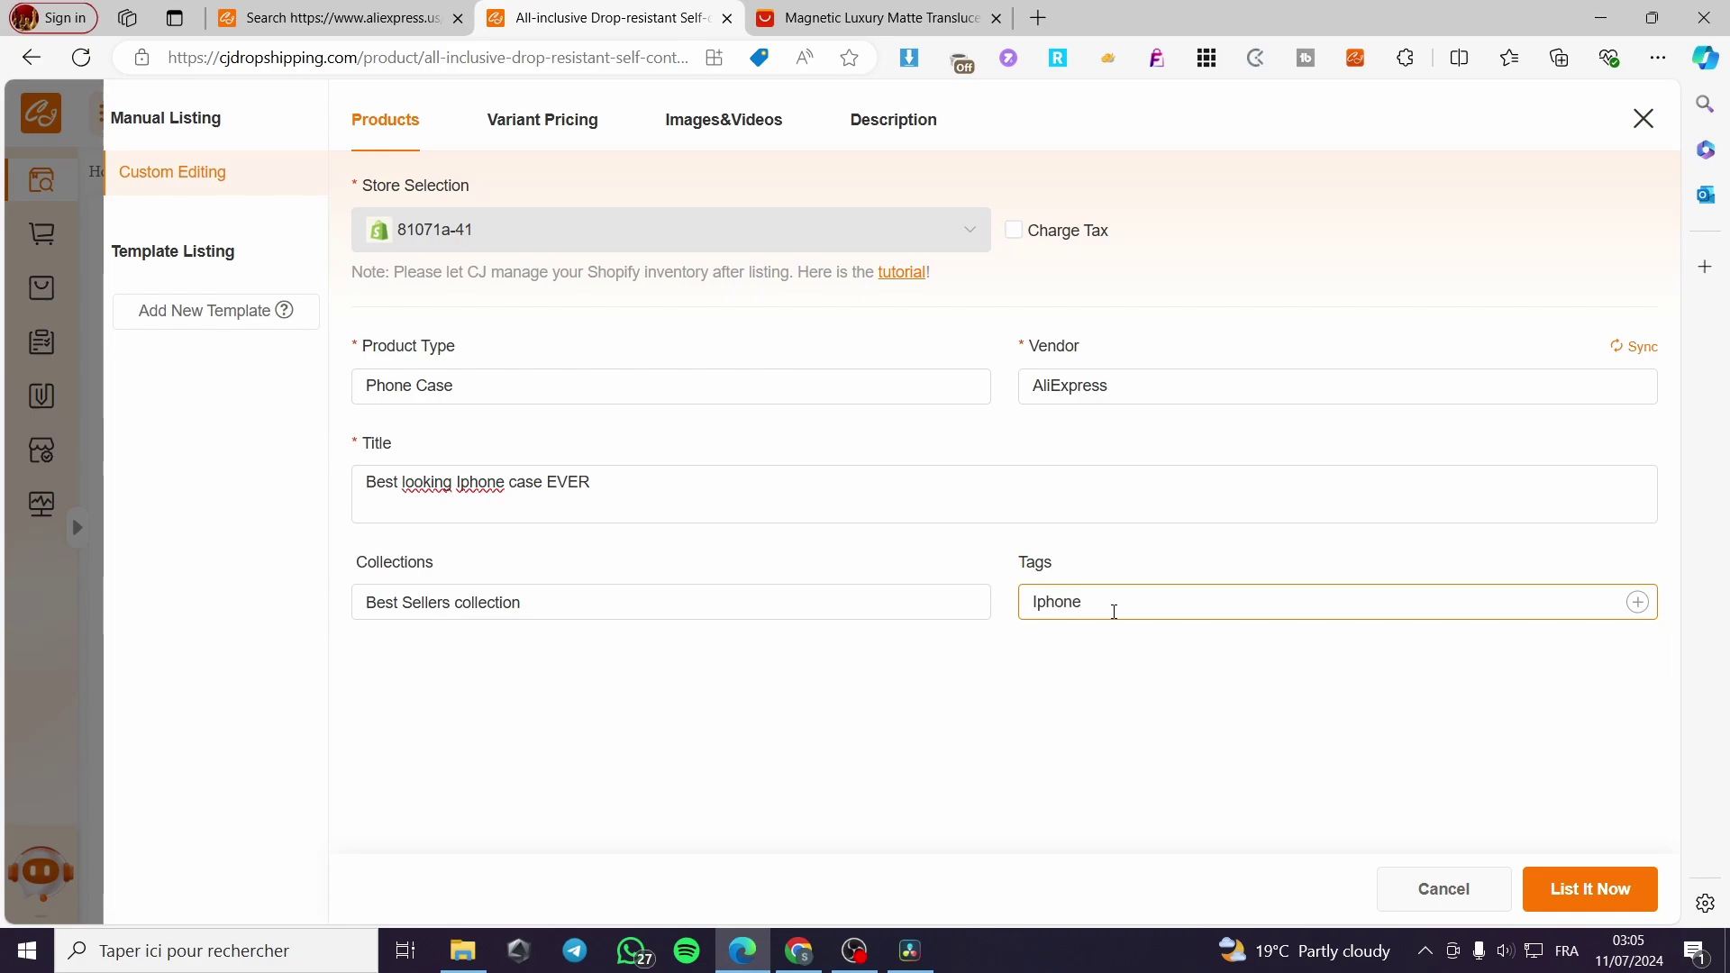
key("Return")
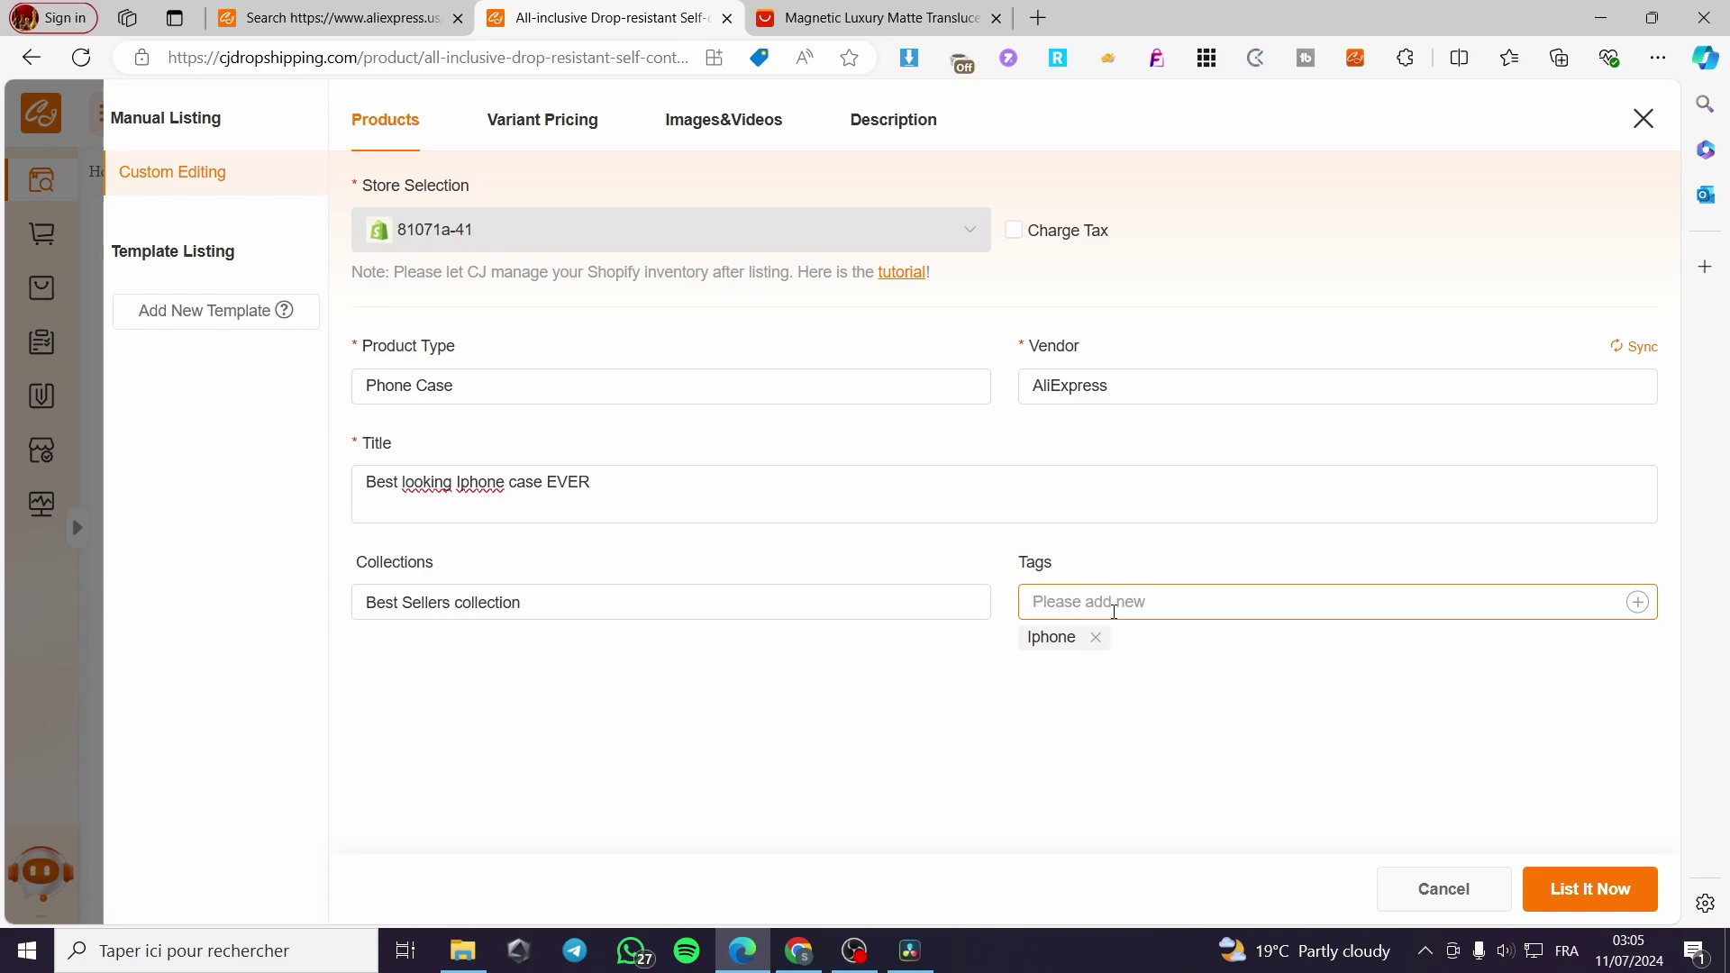
type("phone case")
key("Return")
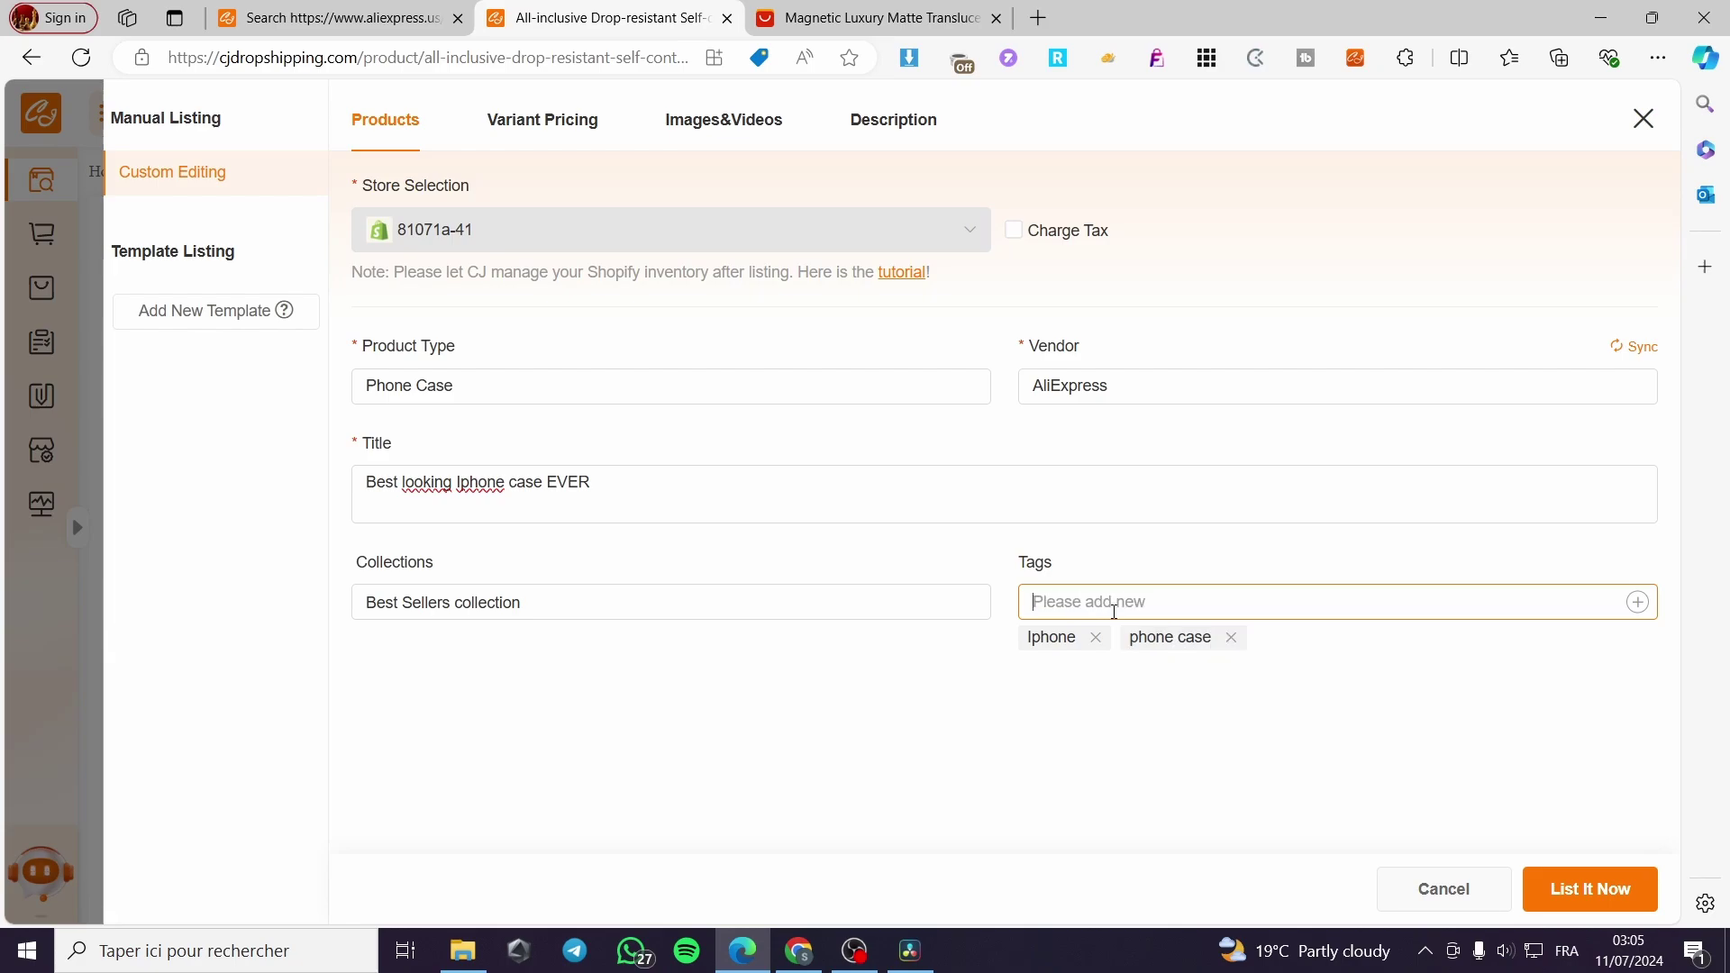
left_click(1230, 394)
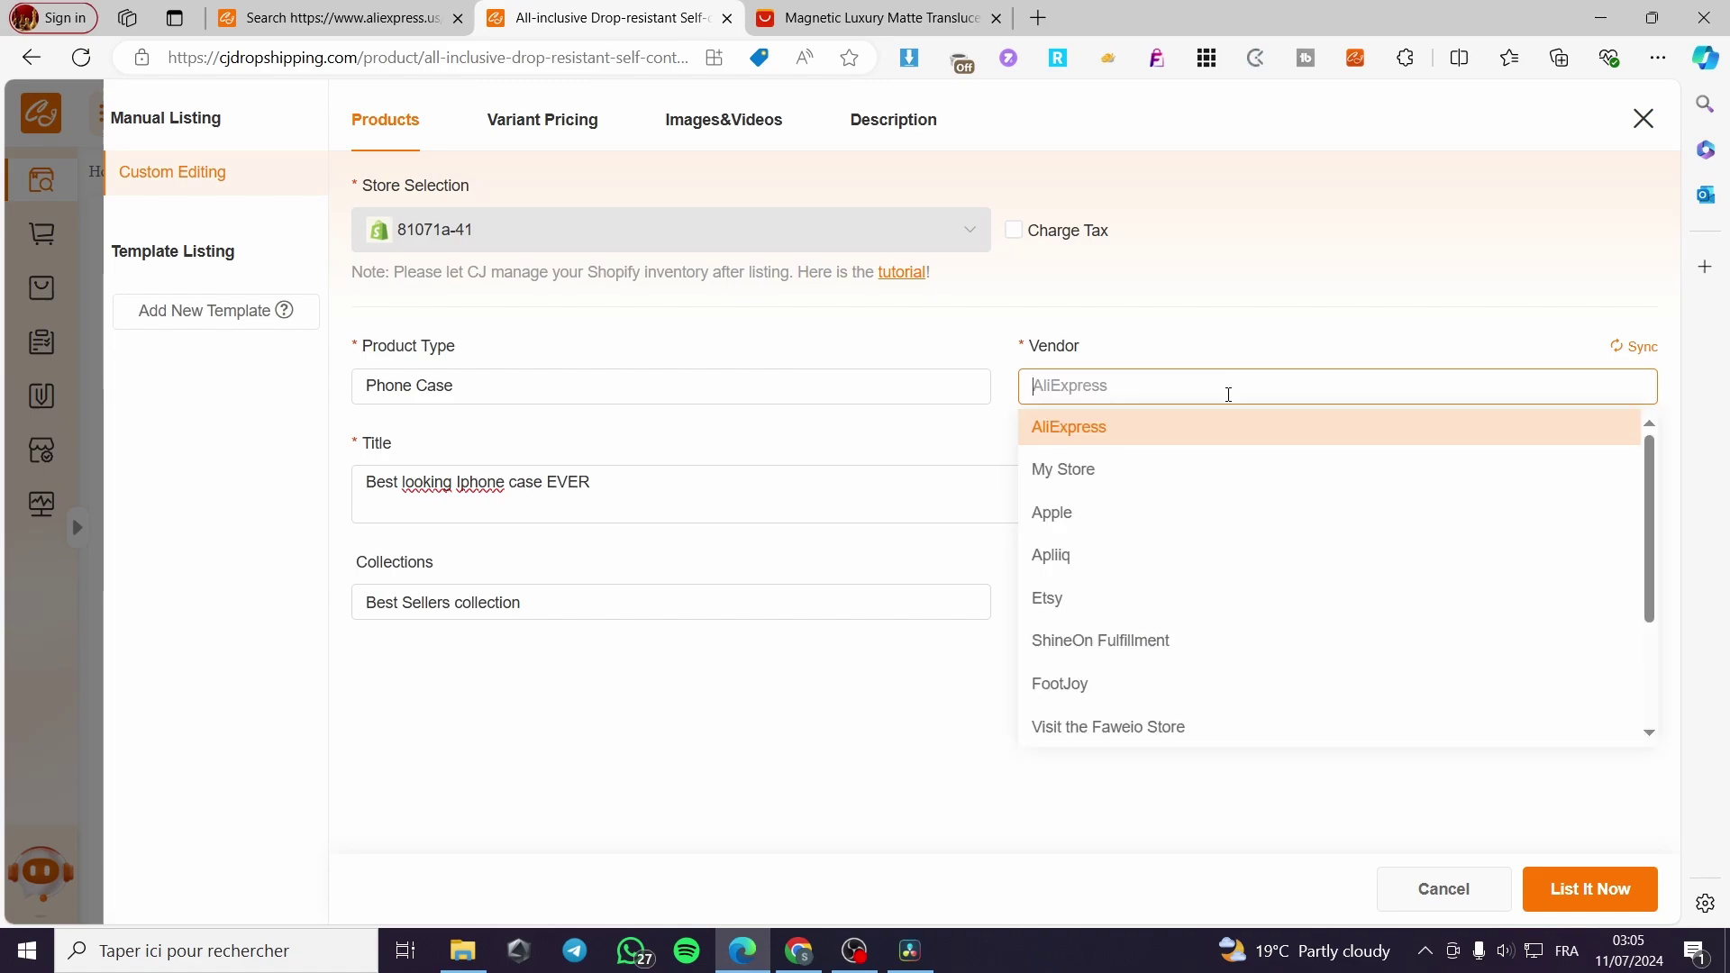
left_click(1134, 471)
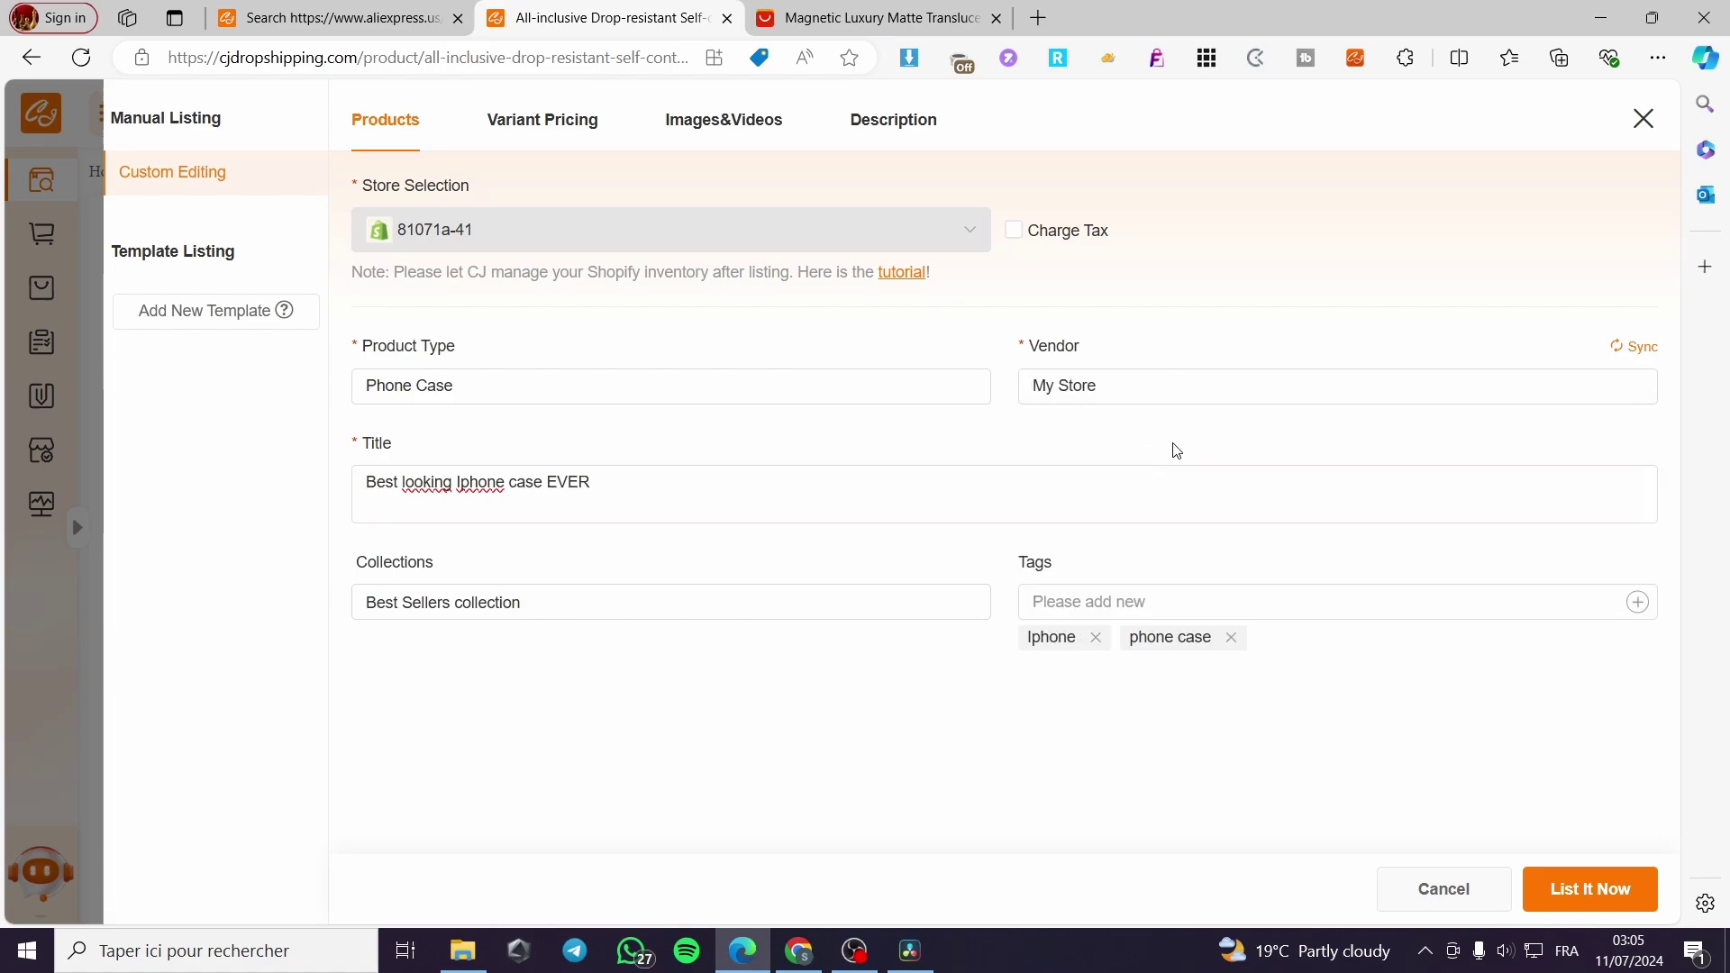
left_click(949, 322)
Bulk-change all 98 variant prices to 35.99 EUR and check the Your Price column.
left_click(581, 137)
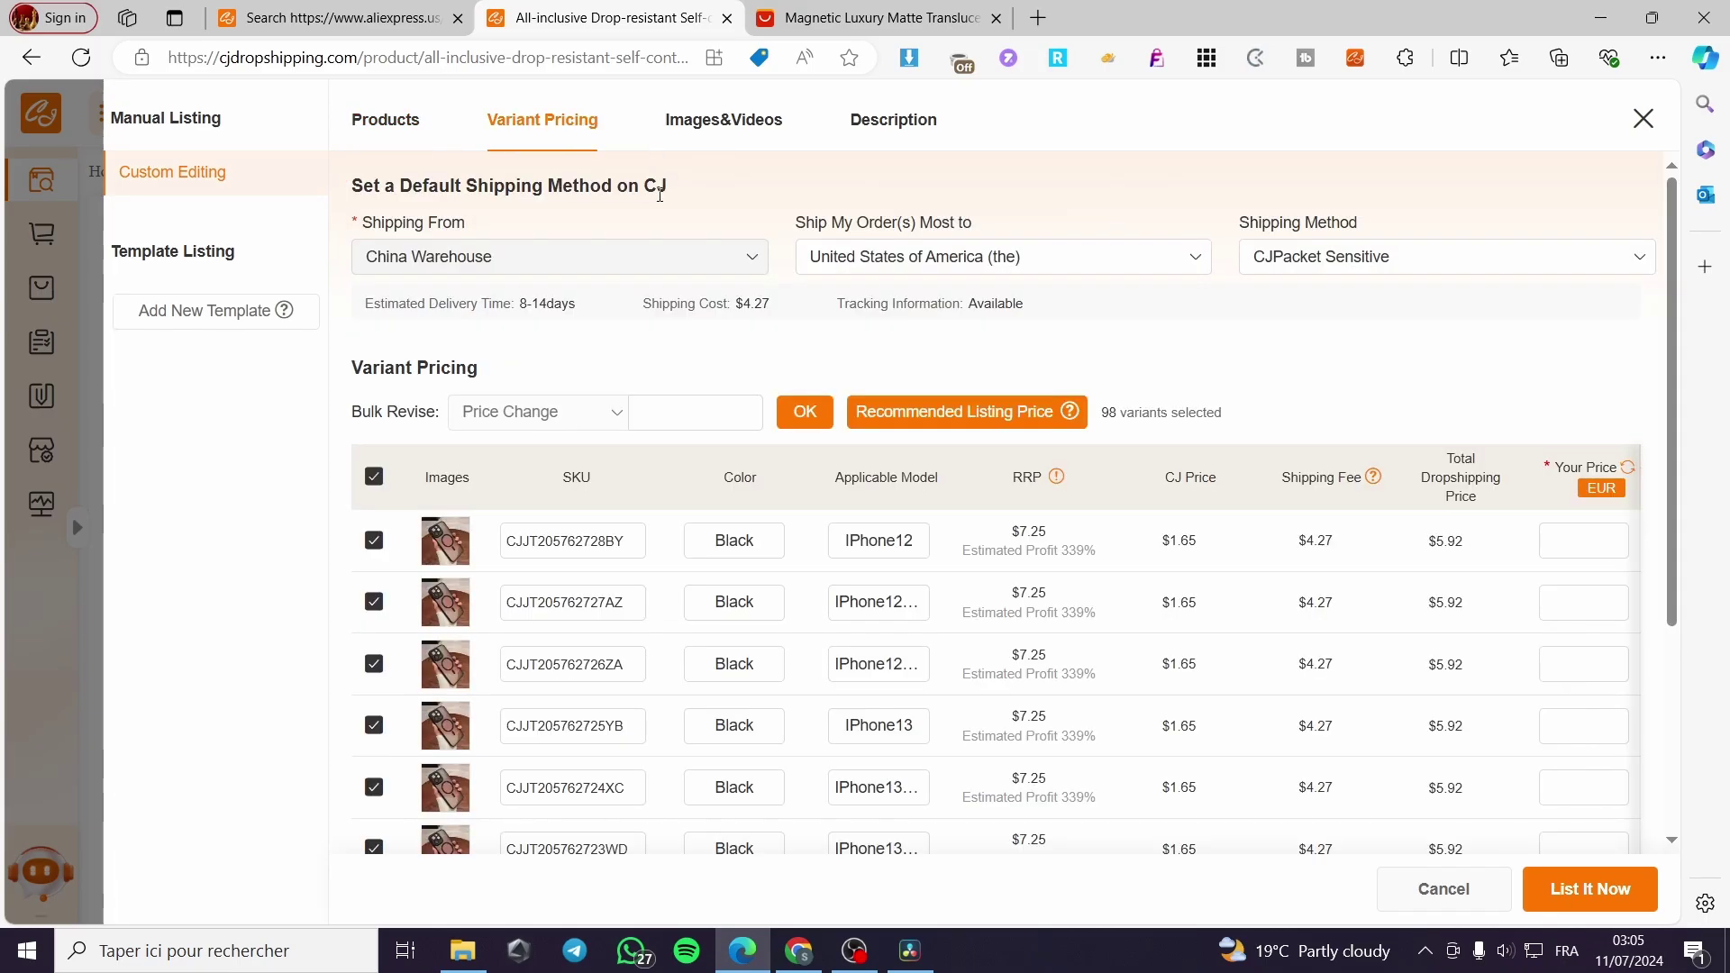
left_click(691, 413)
left_click(805, 412)
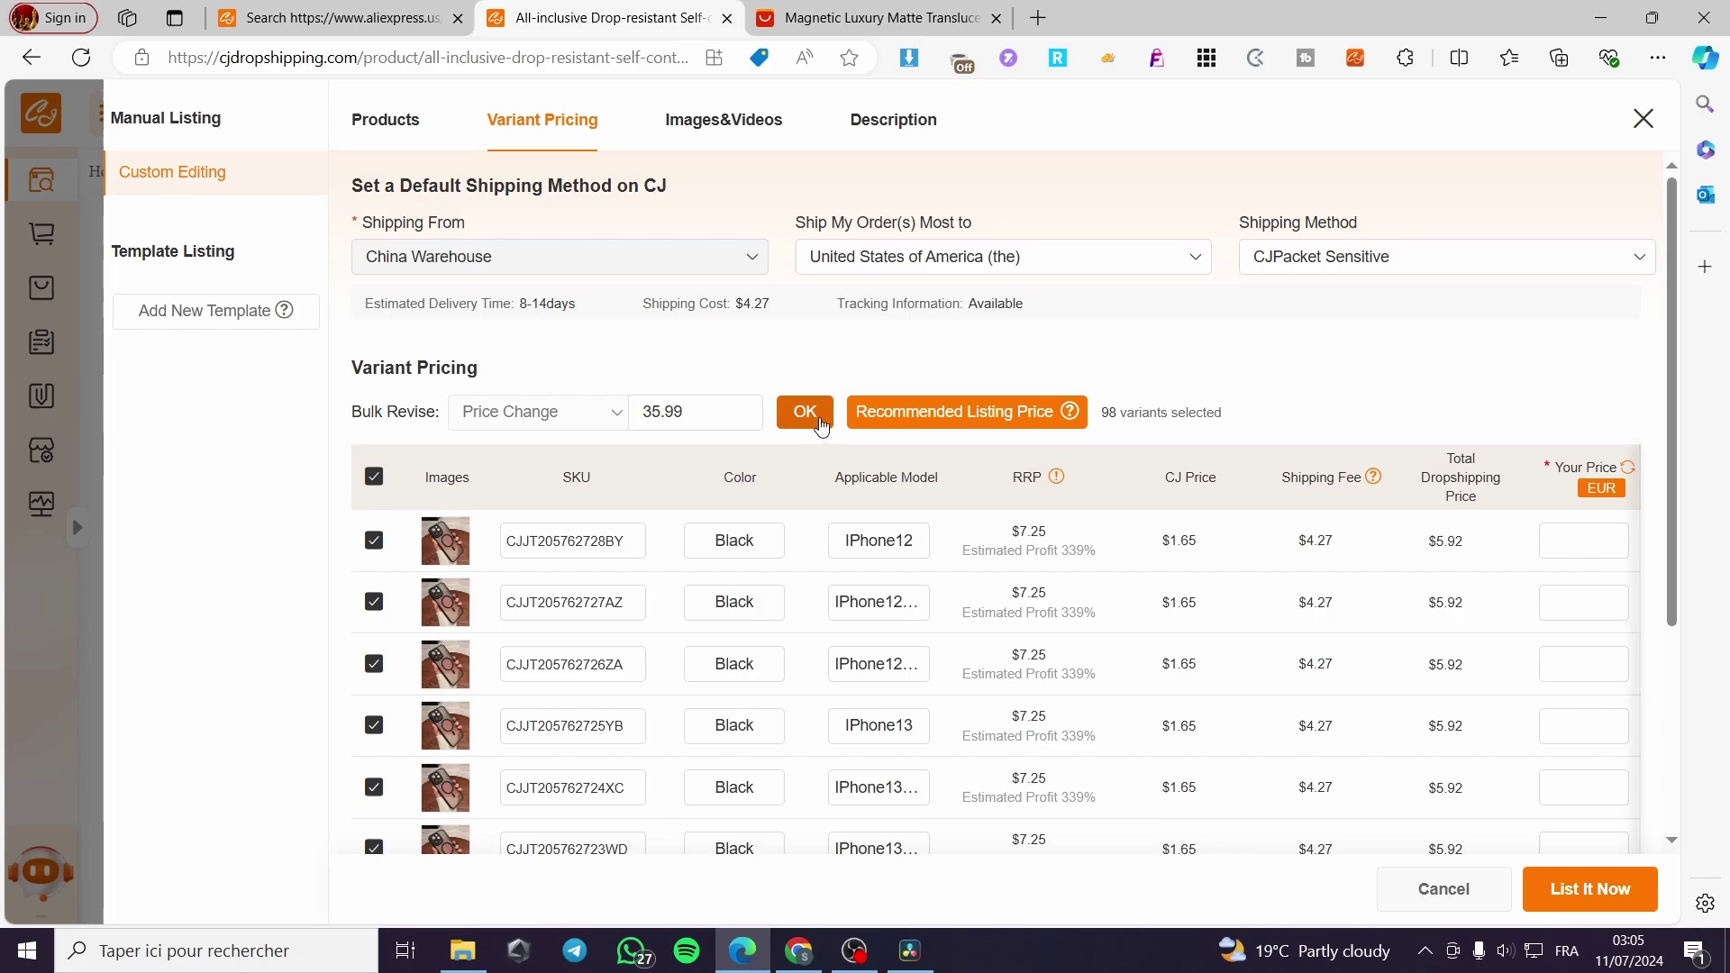
scroll(1669, 393, "down", 2)
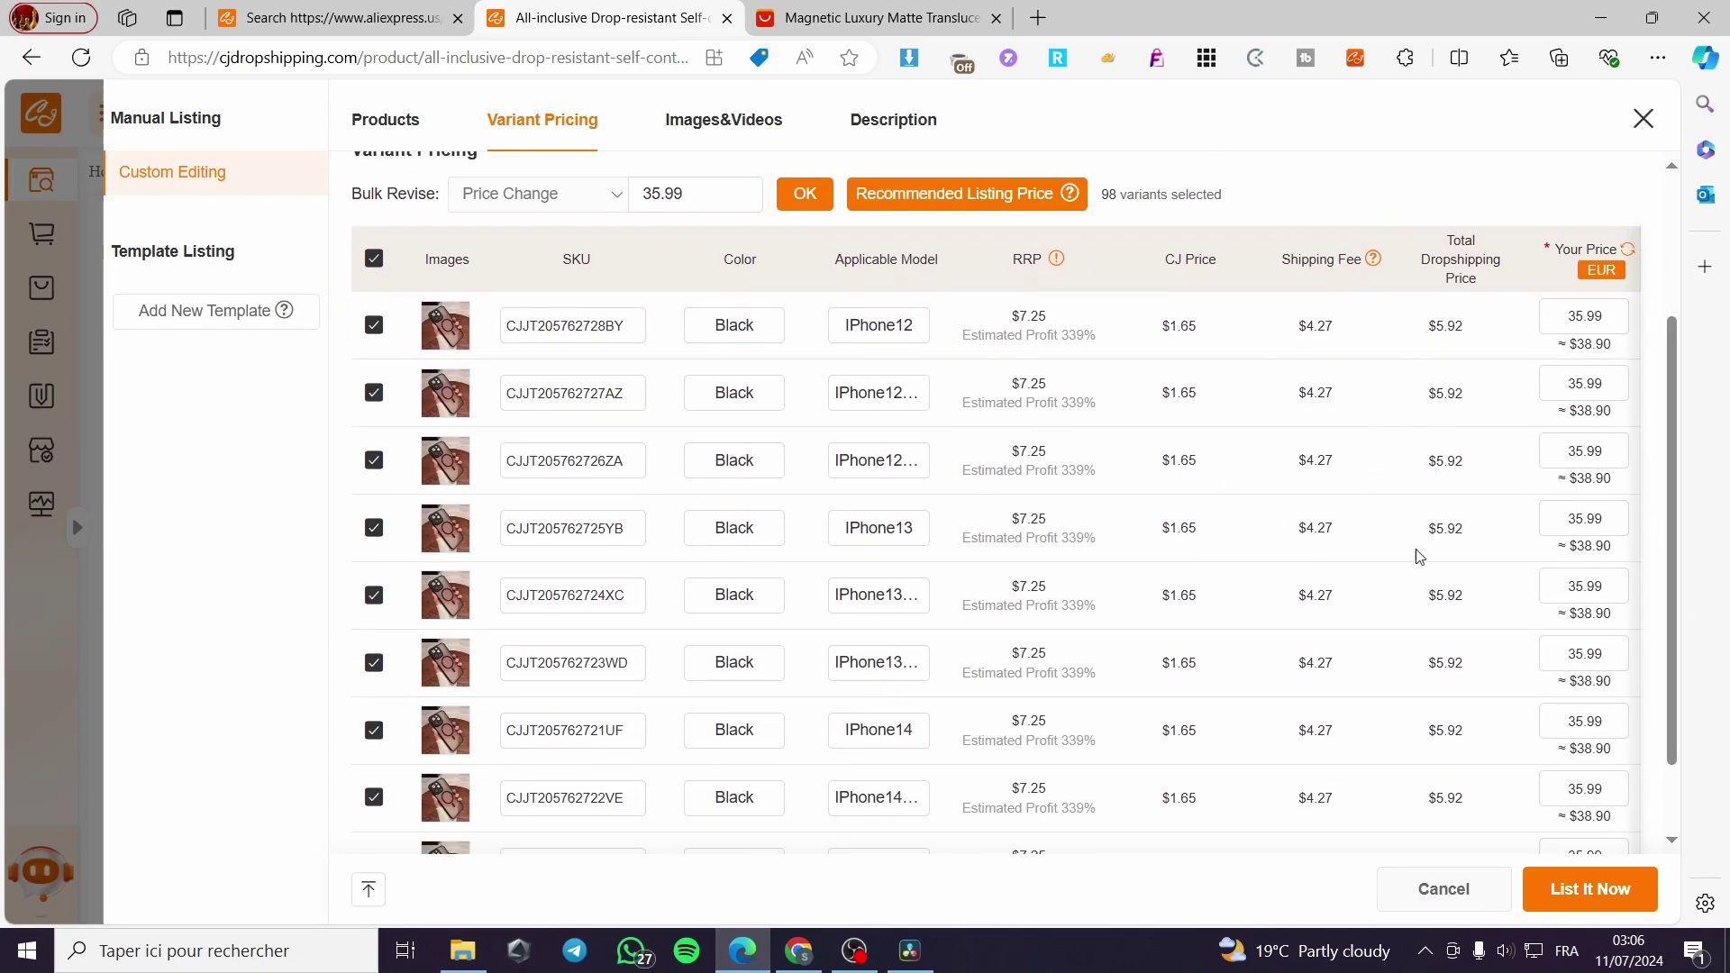
scroll(1419, 556, "down", 10)
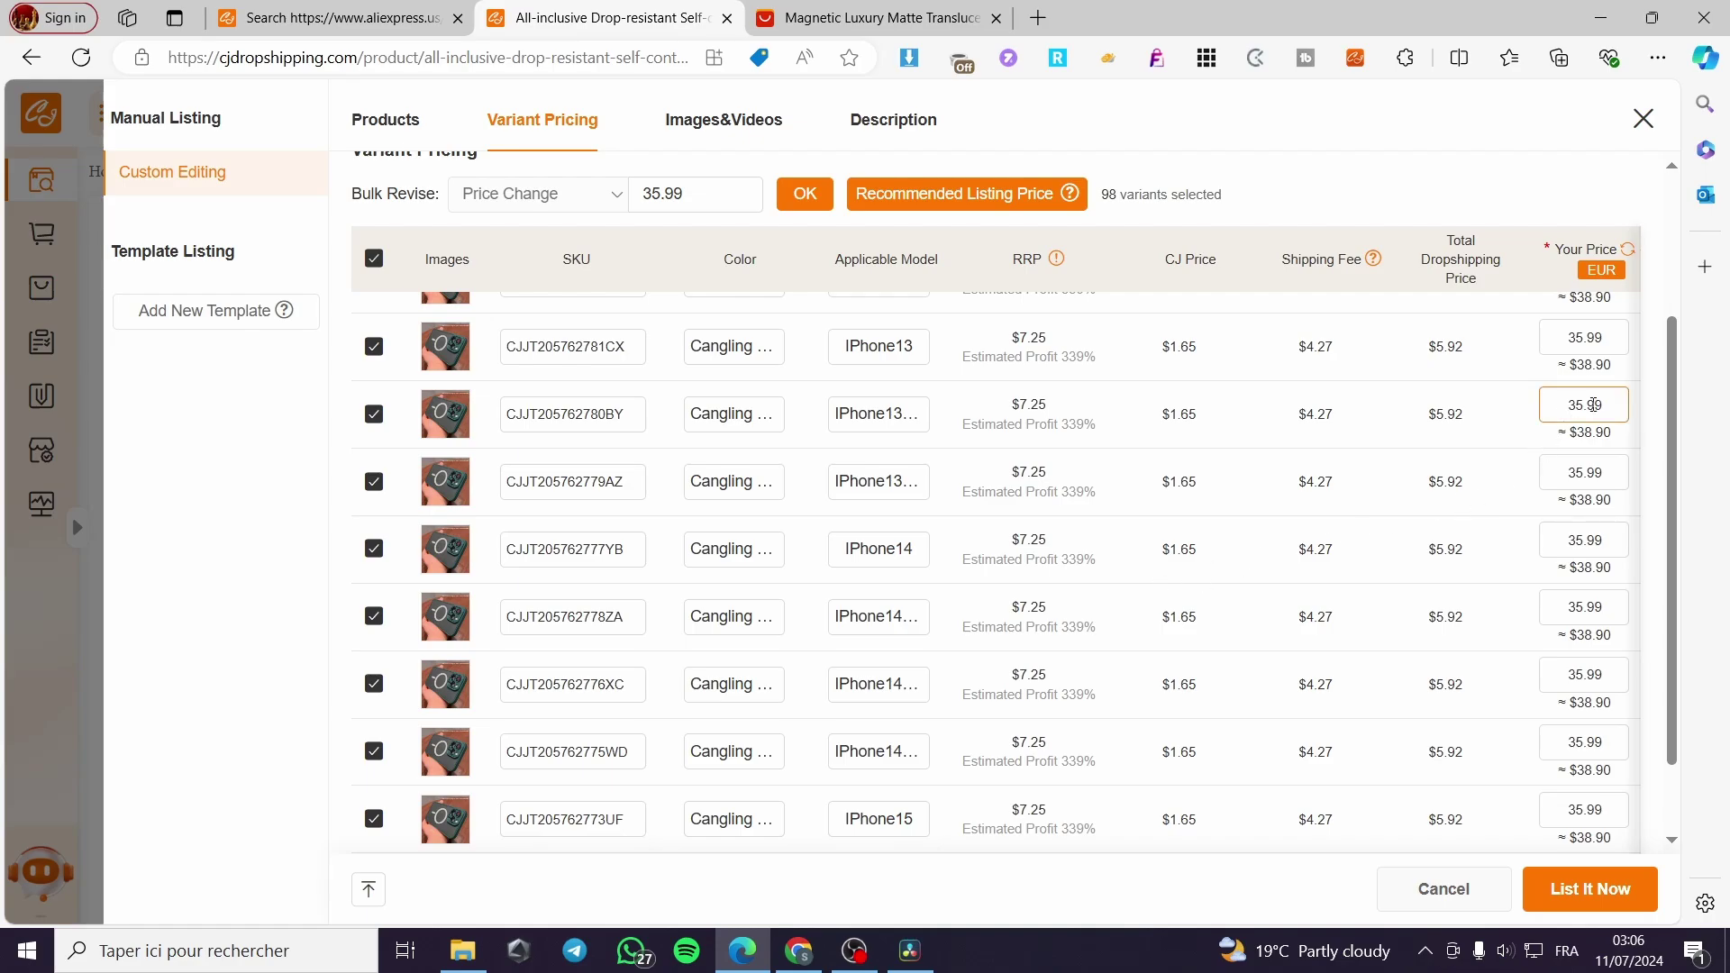
left_click_drag(1673, 405, 1709, 110)
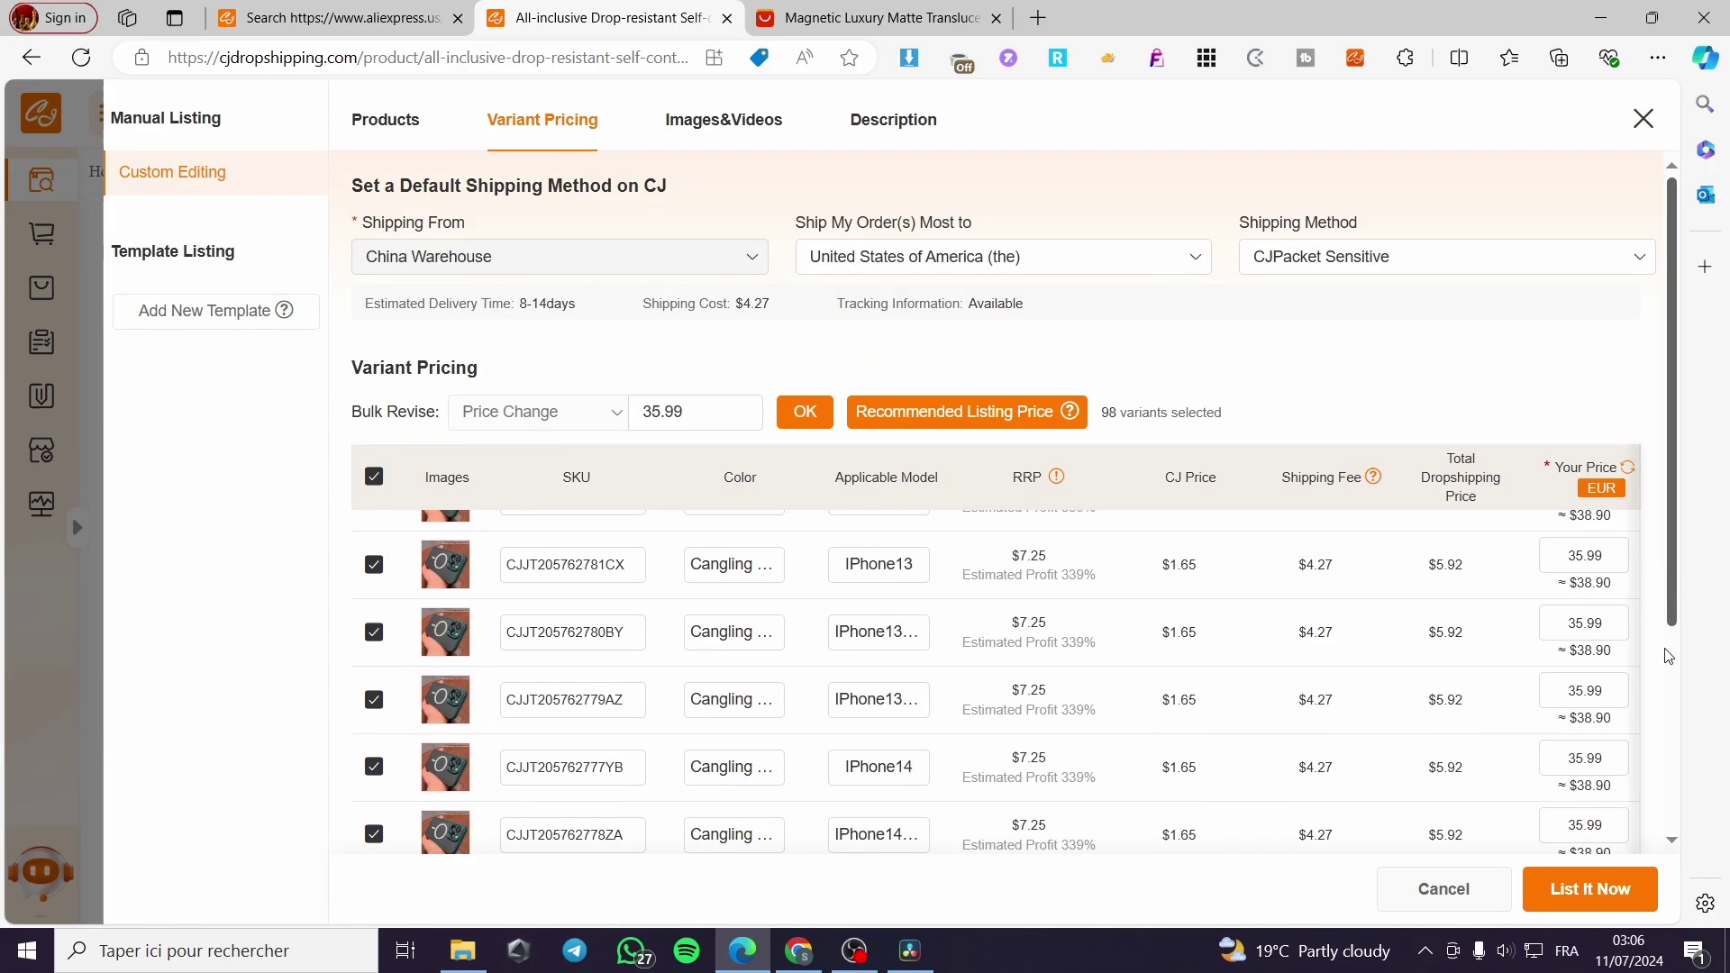
Review the phone case's Images&Videos and Description tabs, then submit it with List It Now.
left_click(732, 123)
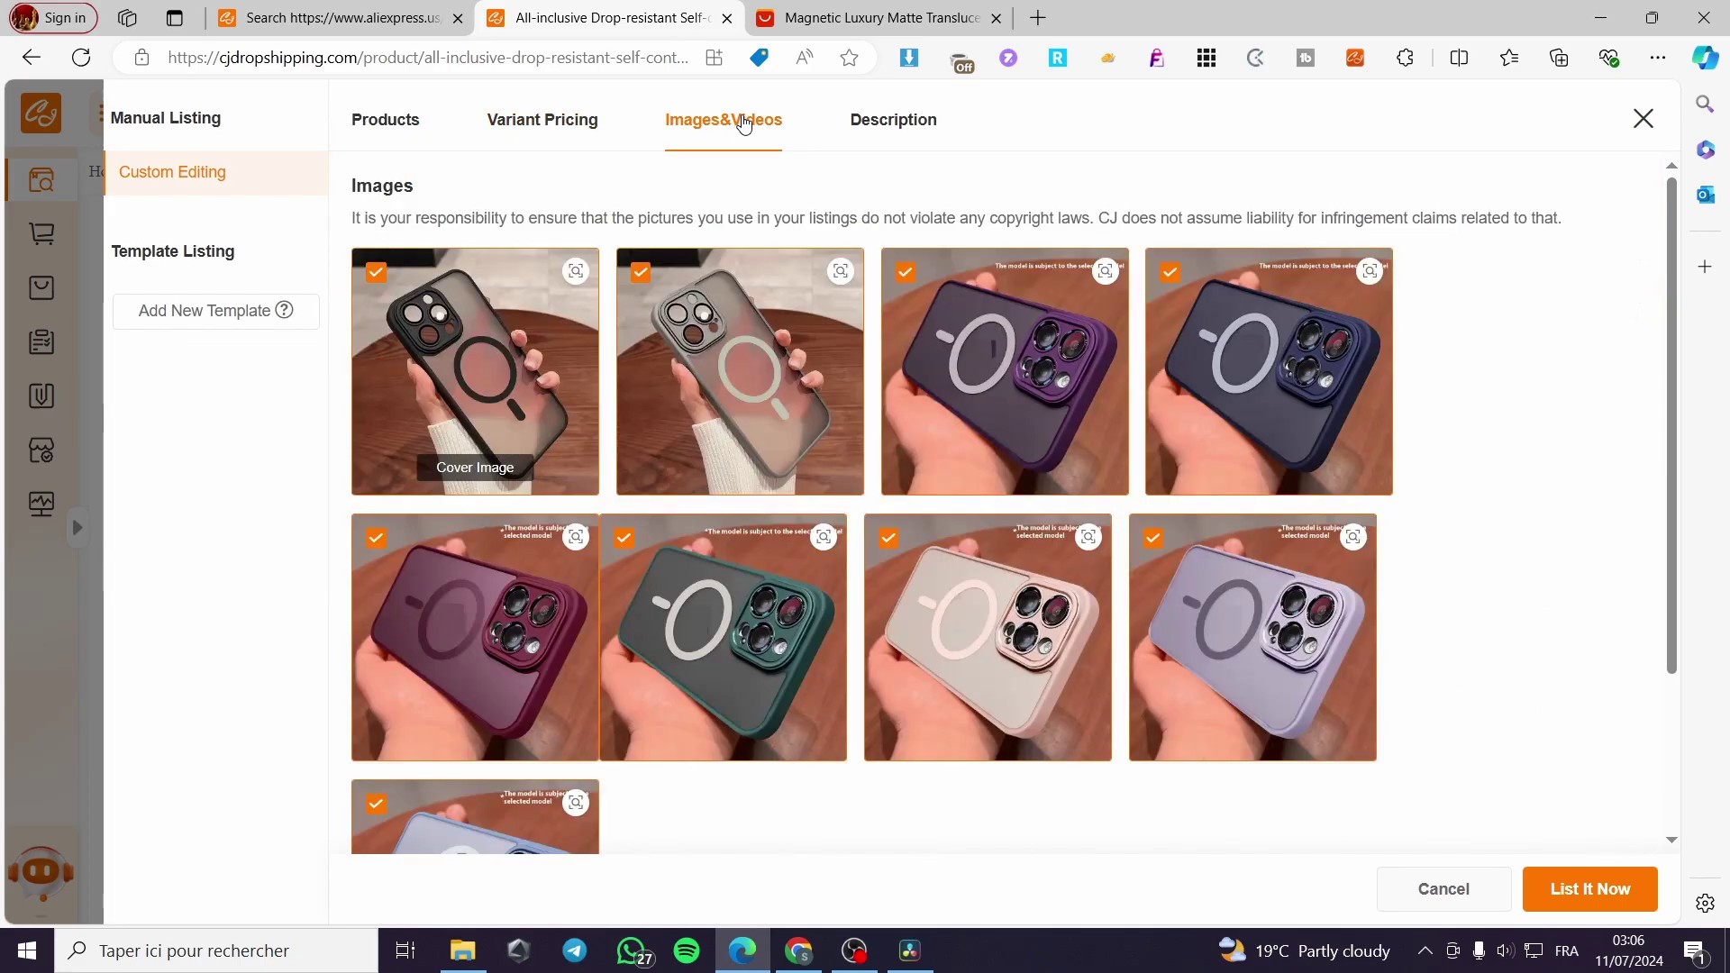
scroll(1518, 553, "down", 3)
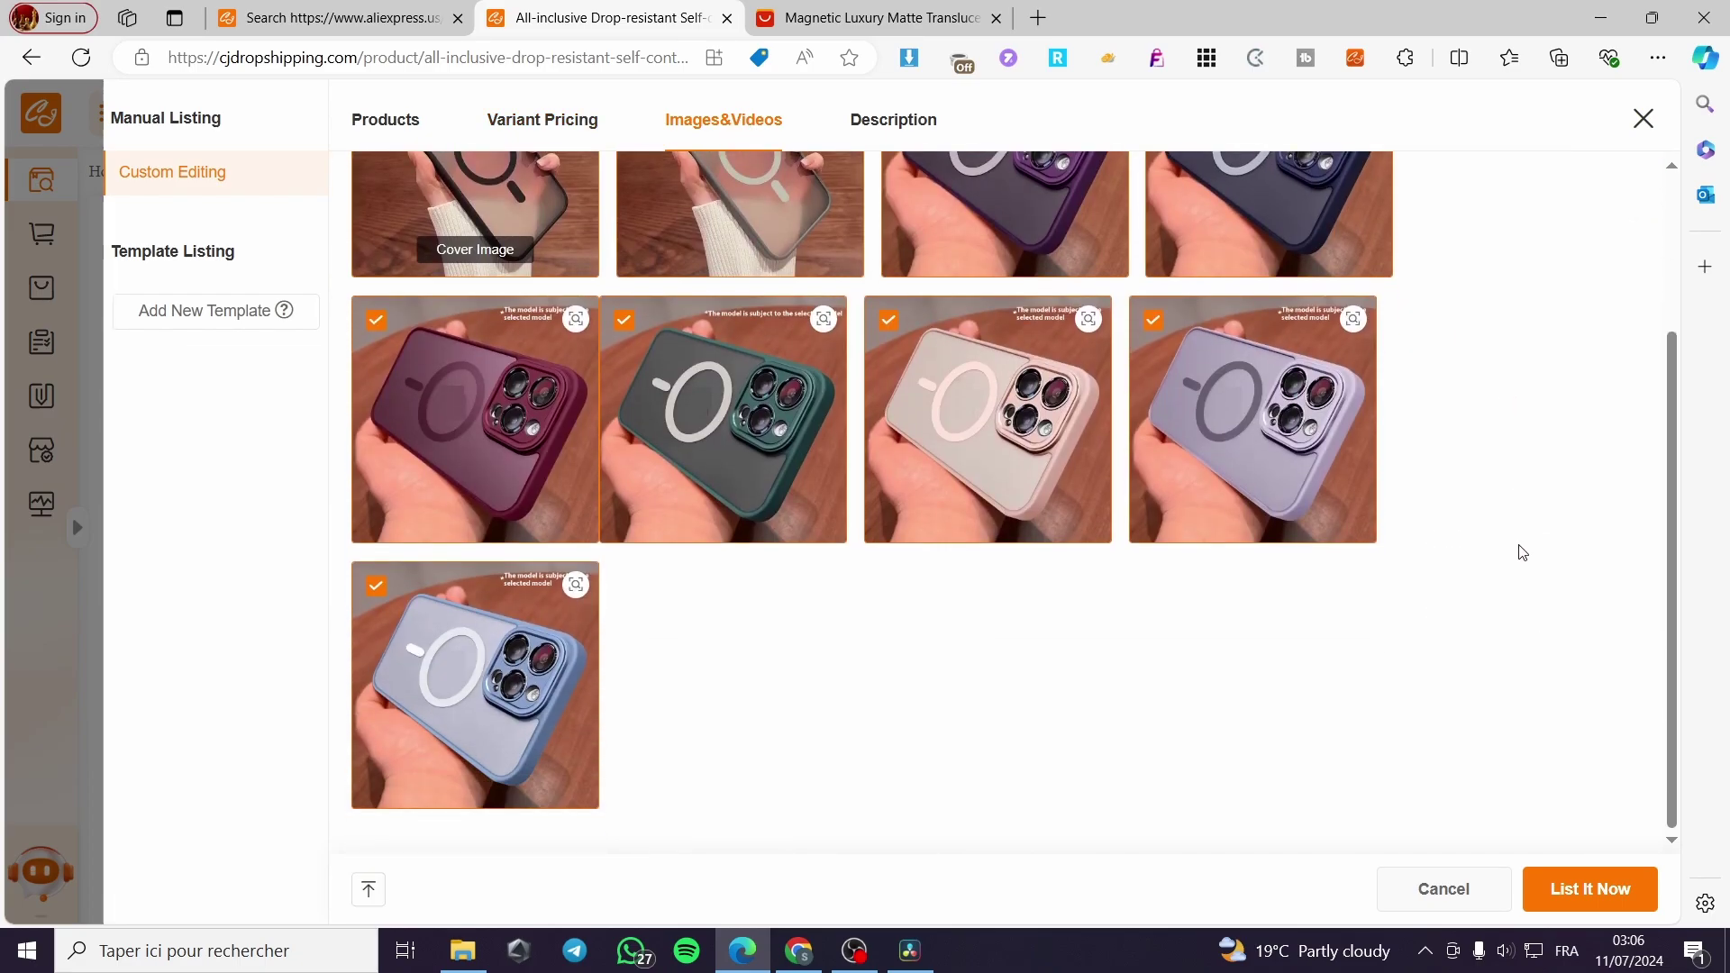
scroll(1154, 703, "up", 3)
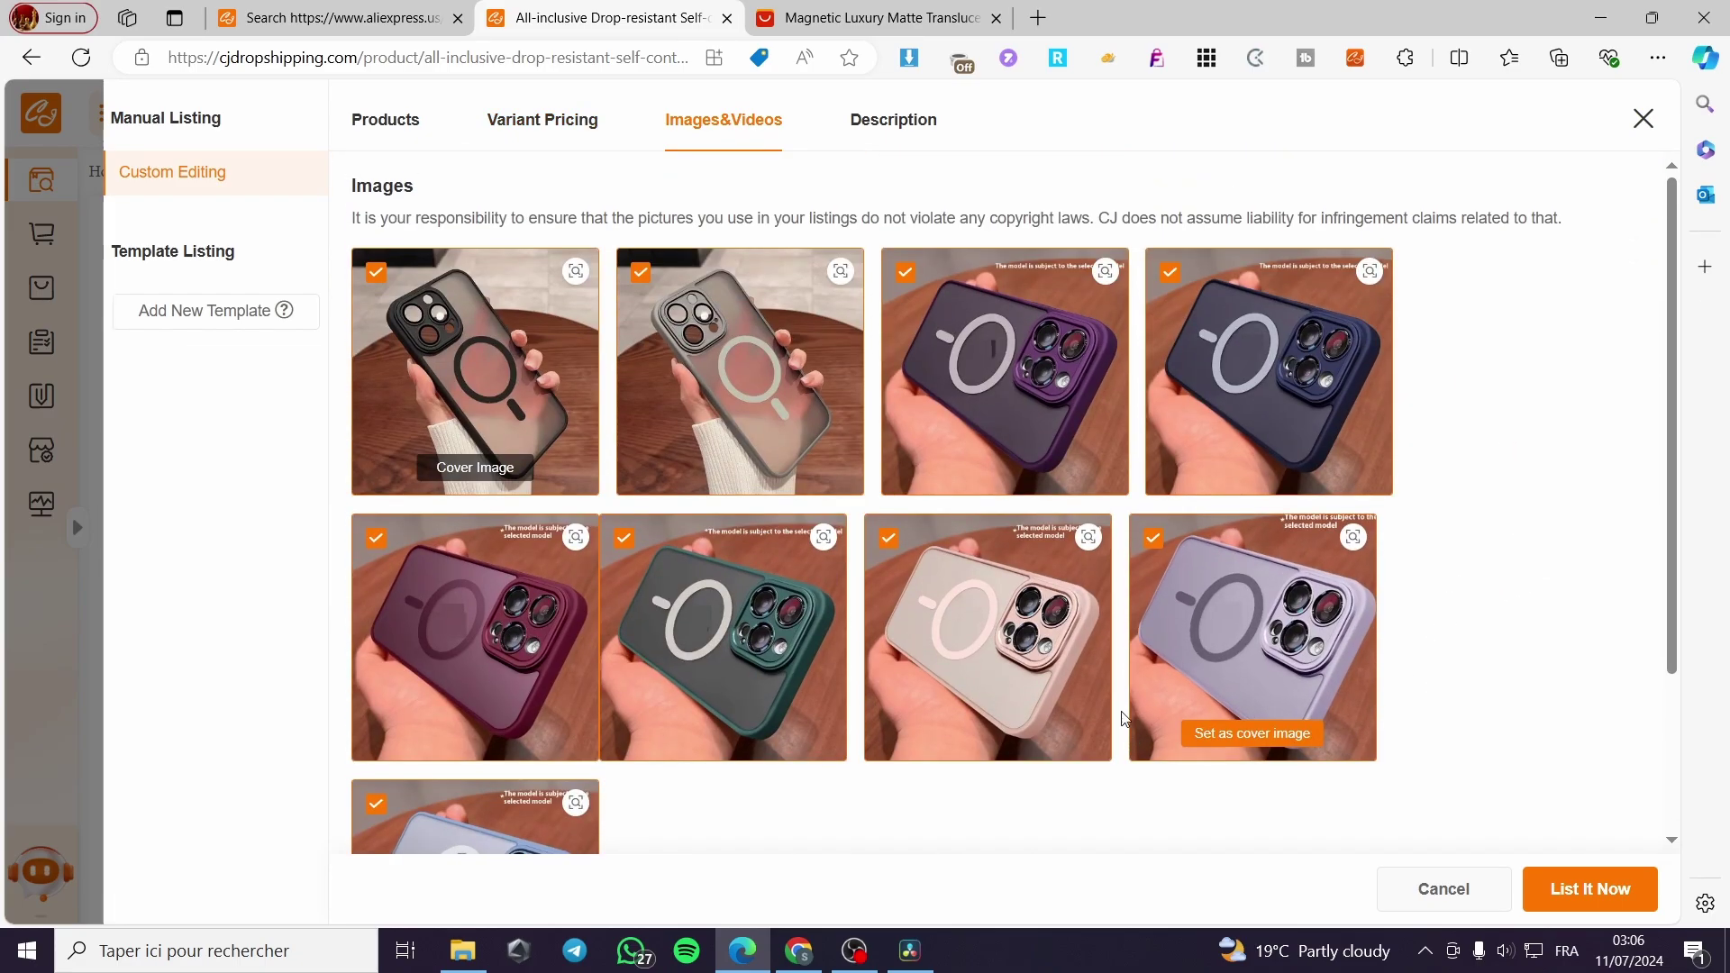
left_click(885, 123)
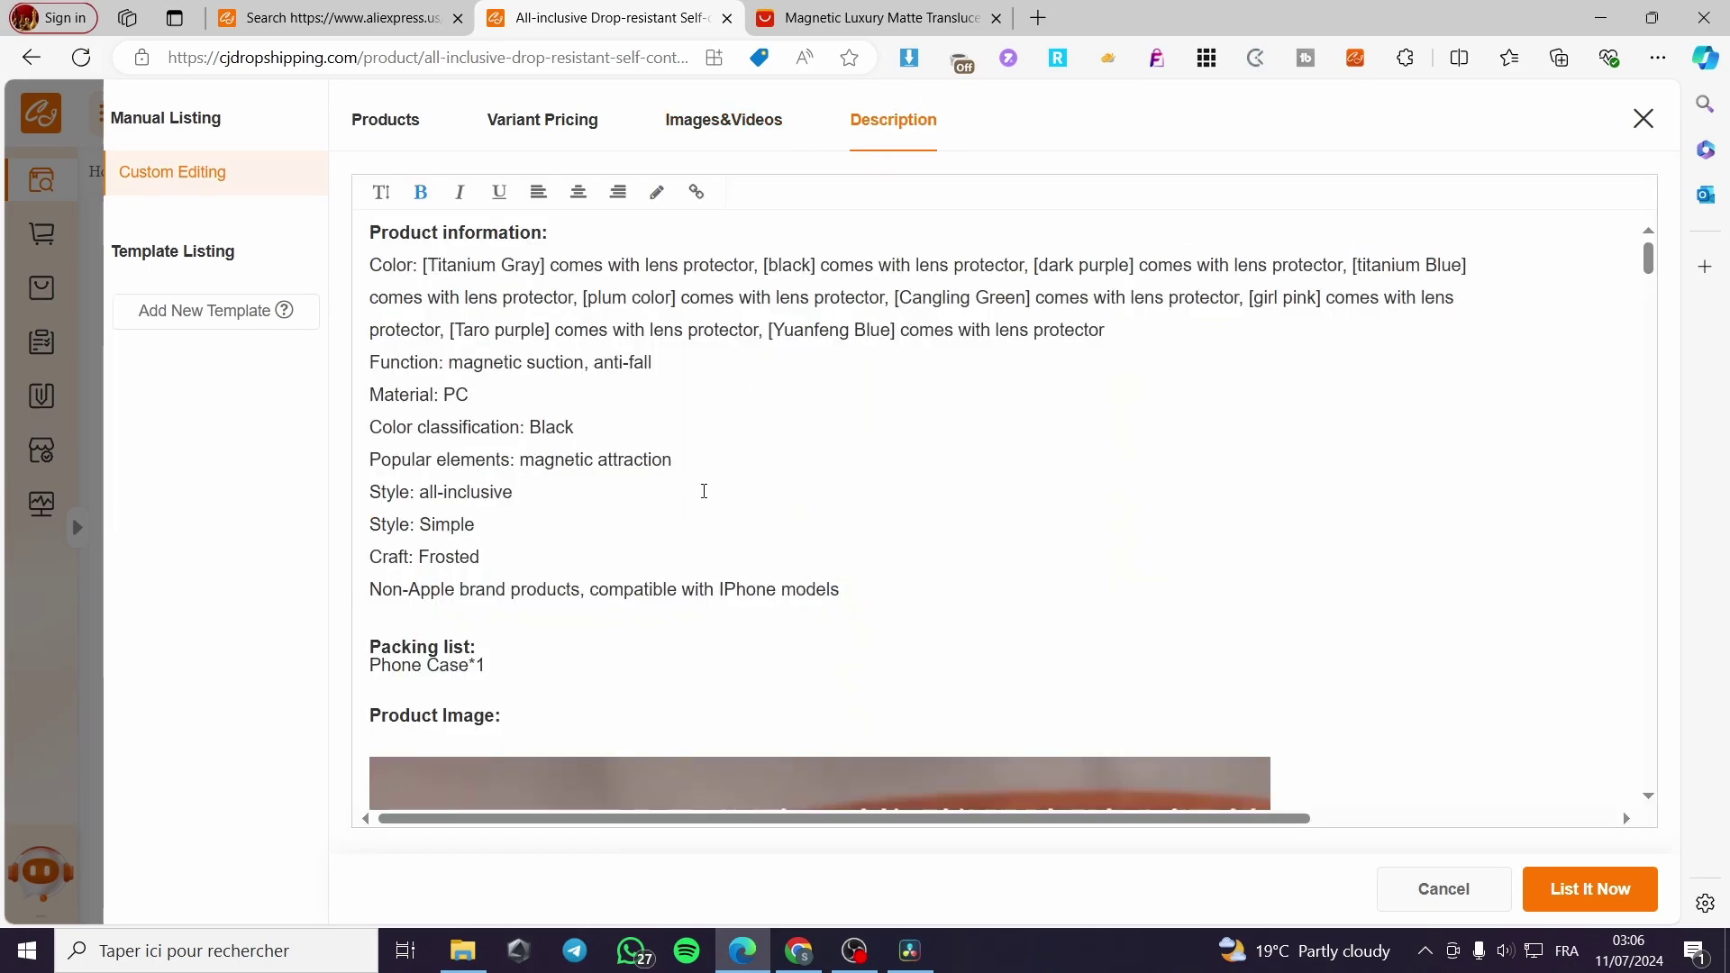
scroll(712, 501, "down", 5)
scroll(717, 509, "down", 5)
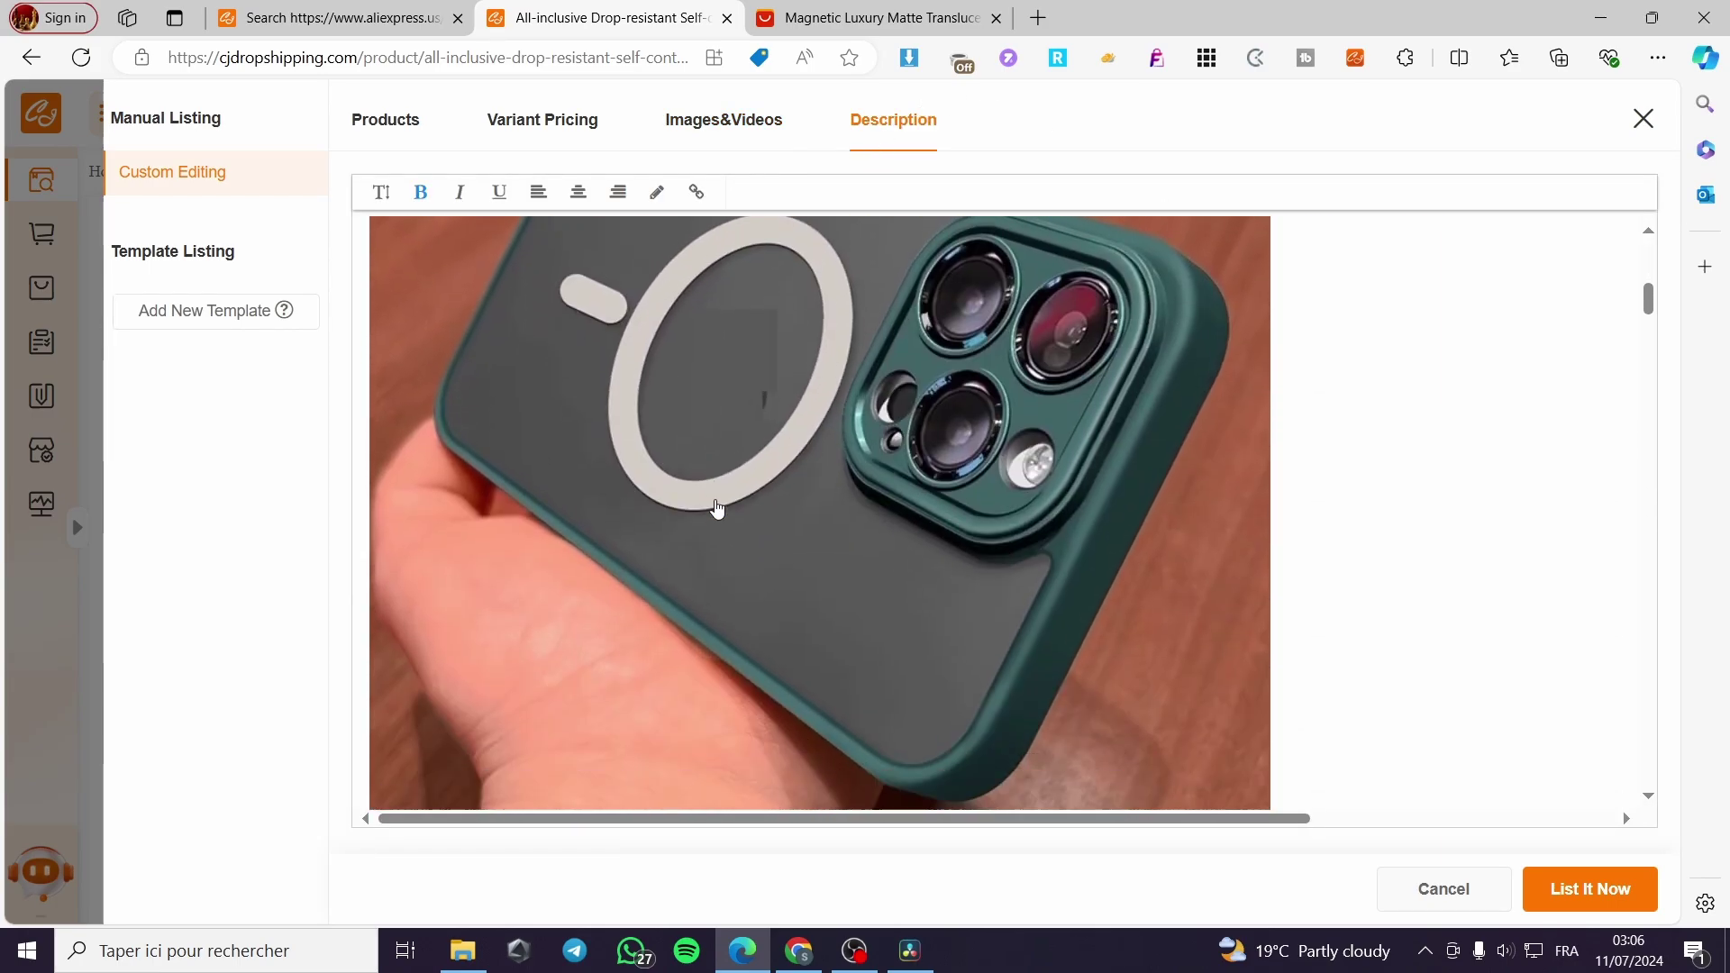
scroll(715, 502, "up", 9)
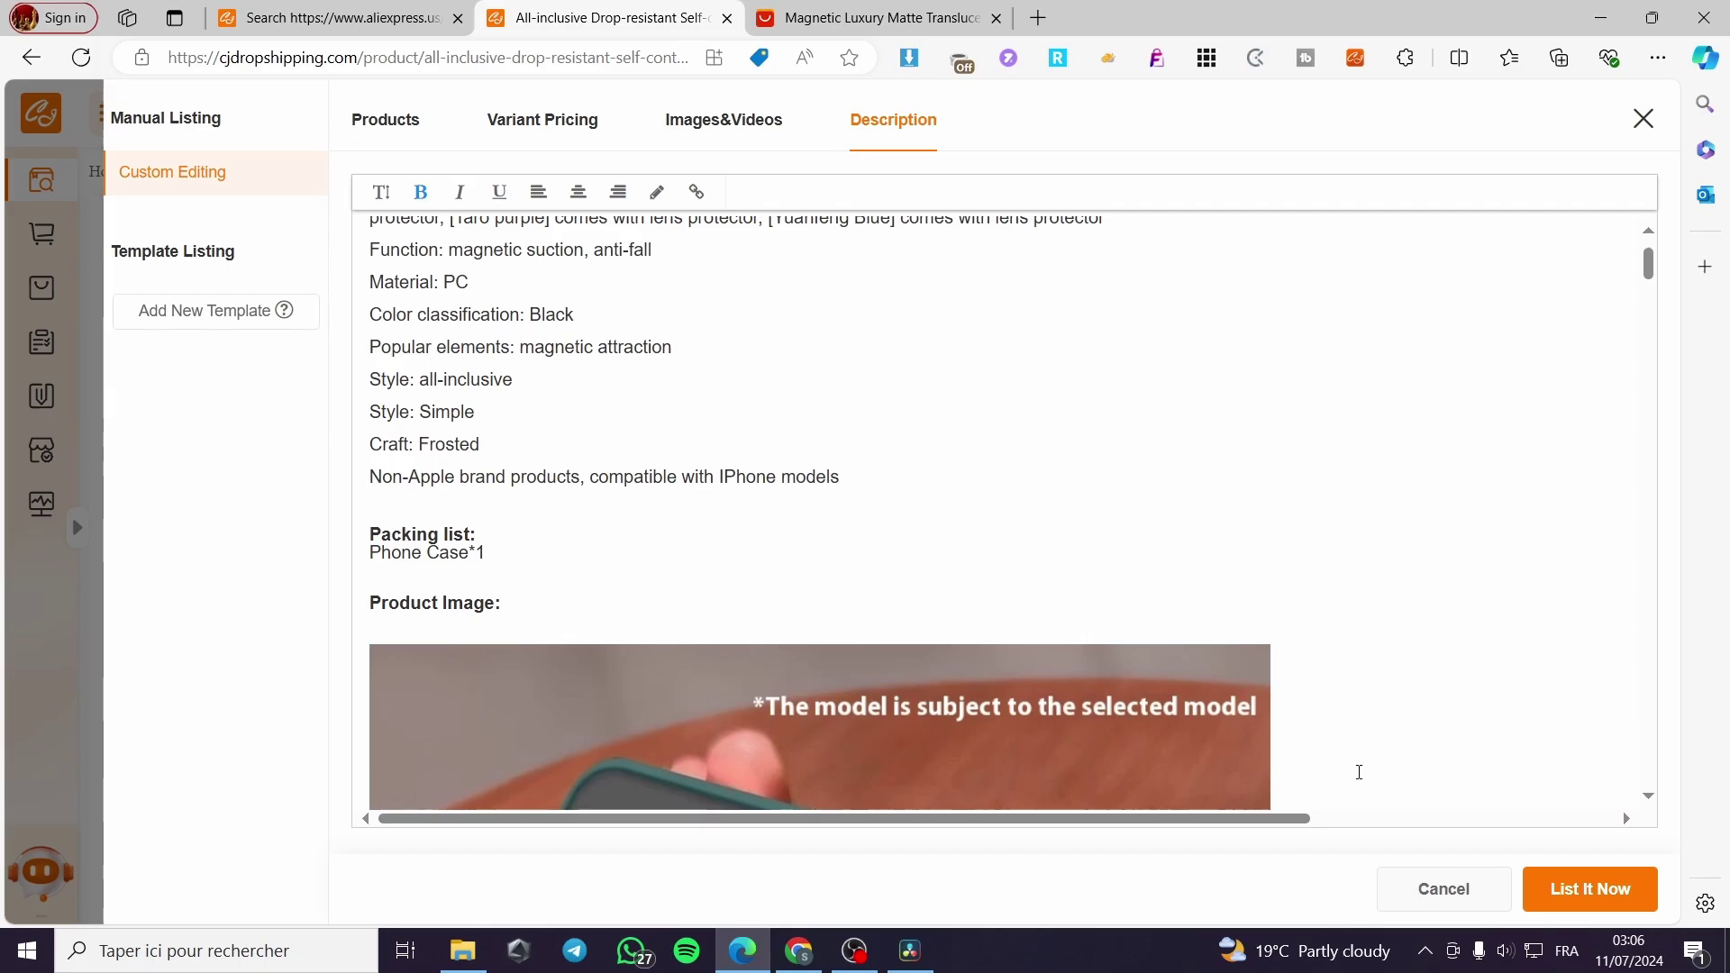
left_click(1632, 892)
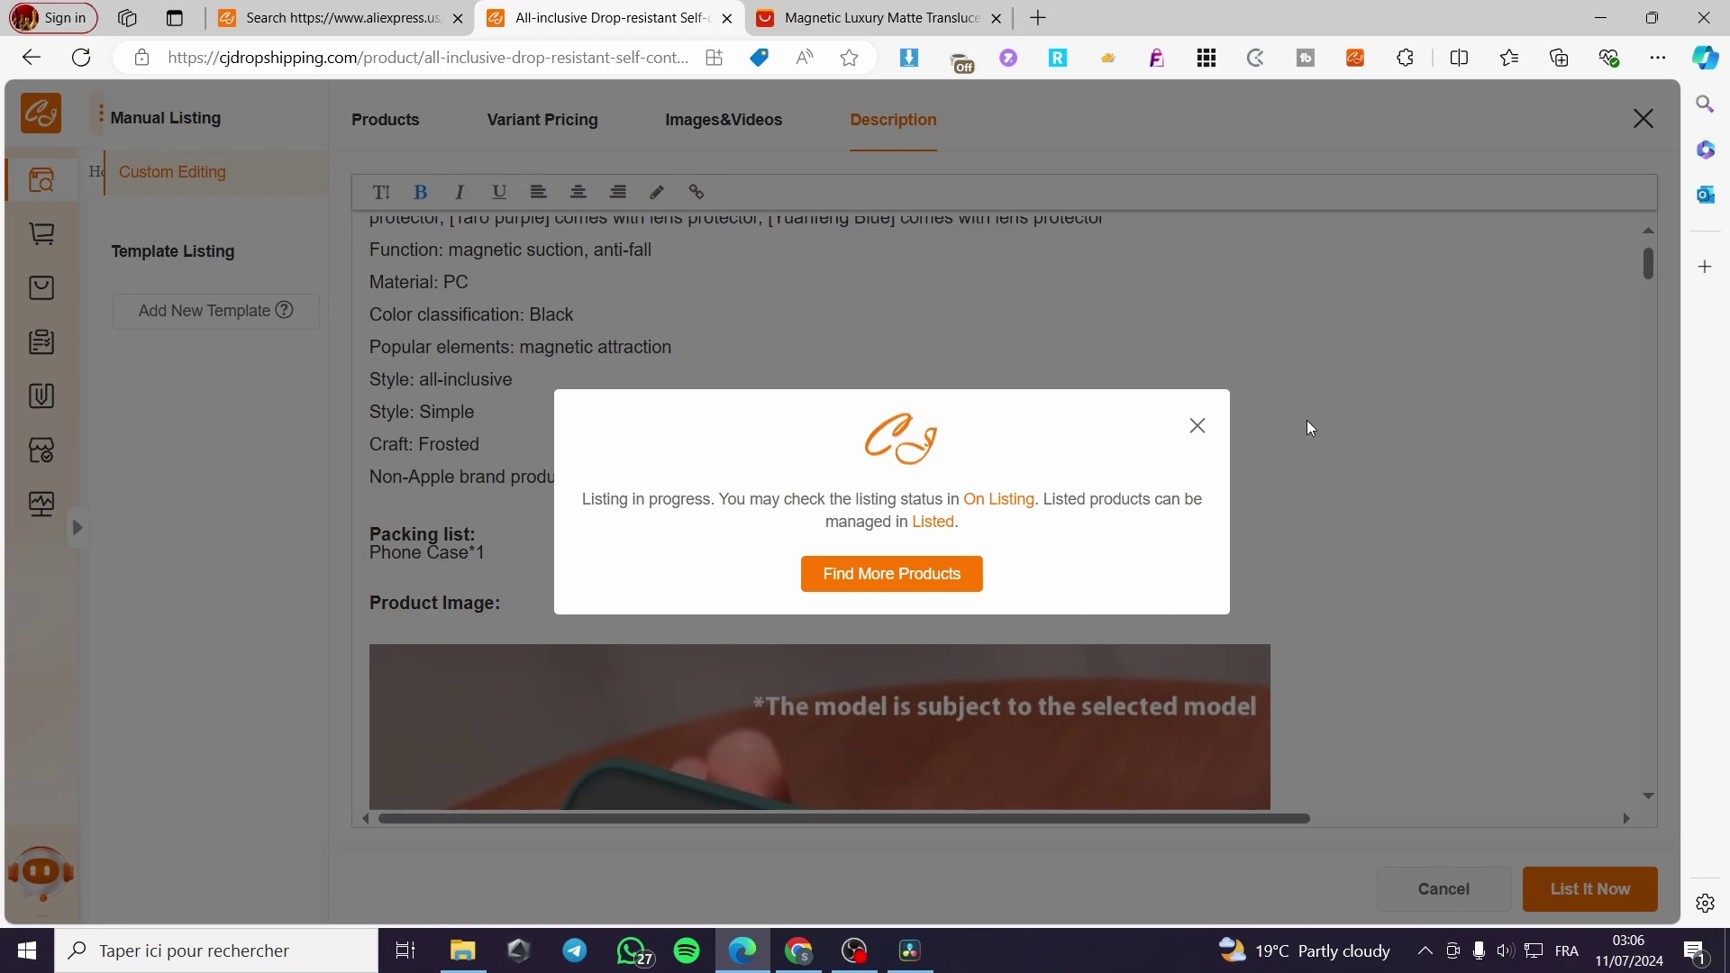
Dismiss the listing-in-progress notice, close the listing editor, and expand the left sidebar.
left_click(1202, 429)
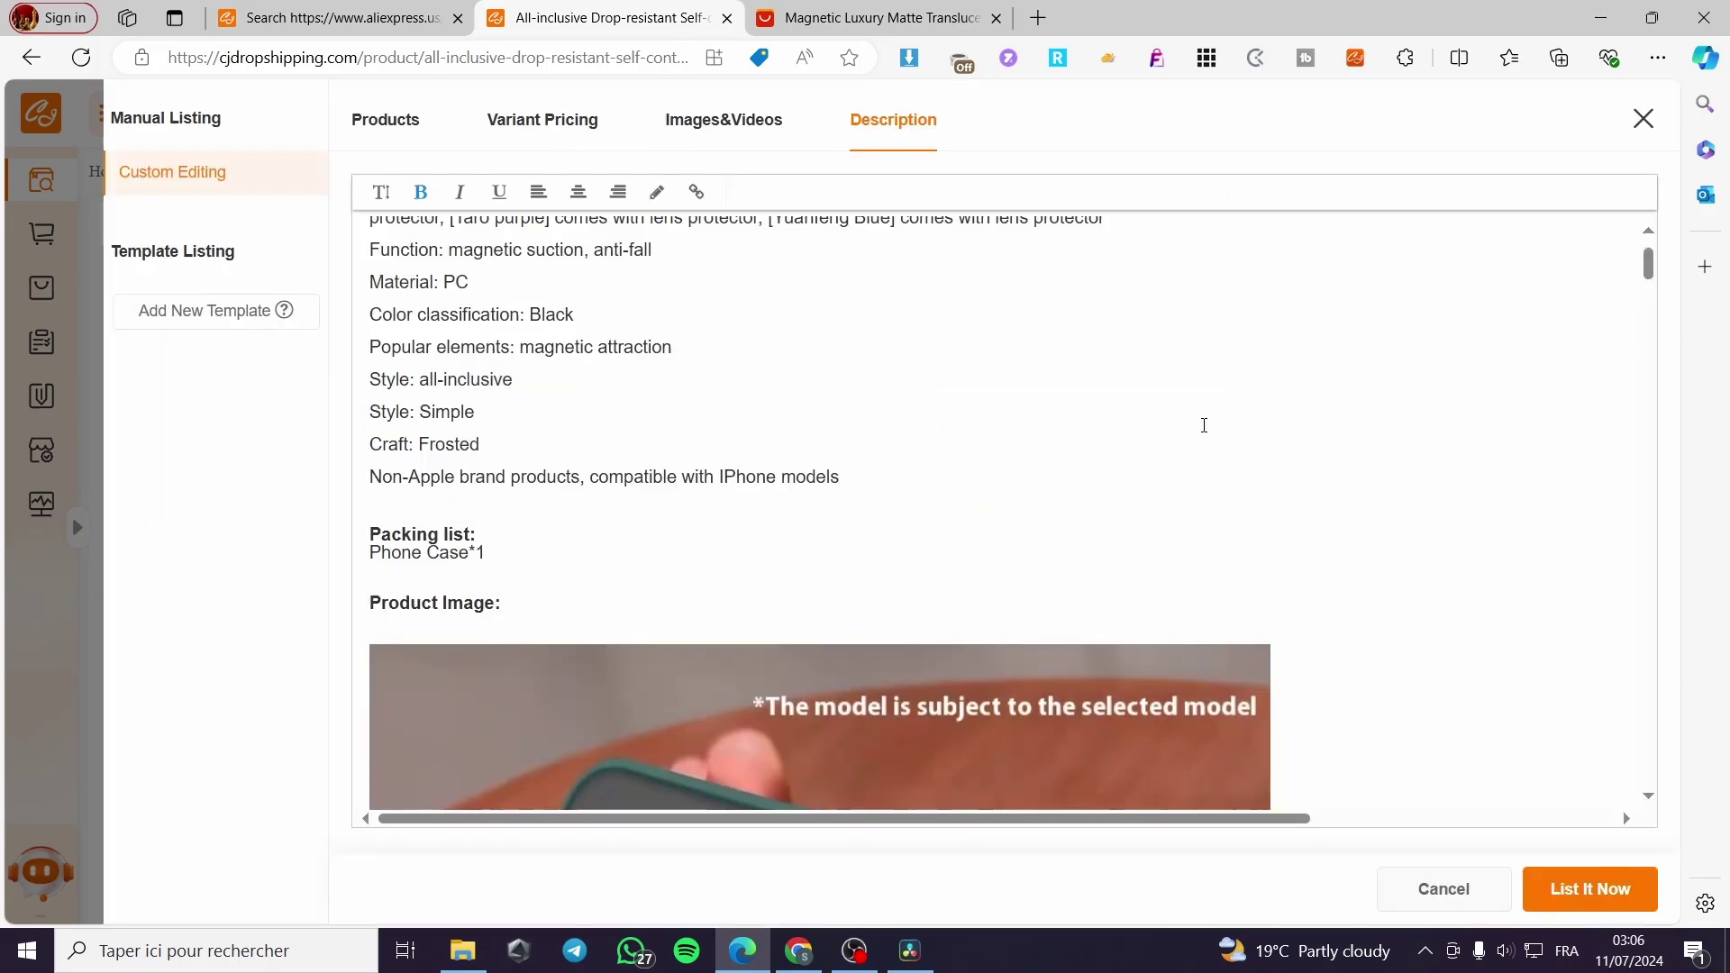
left_click(1645, 120)
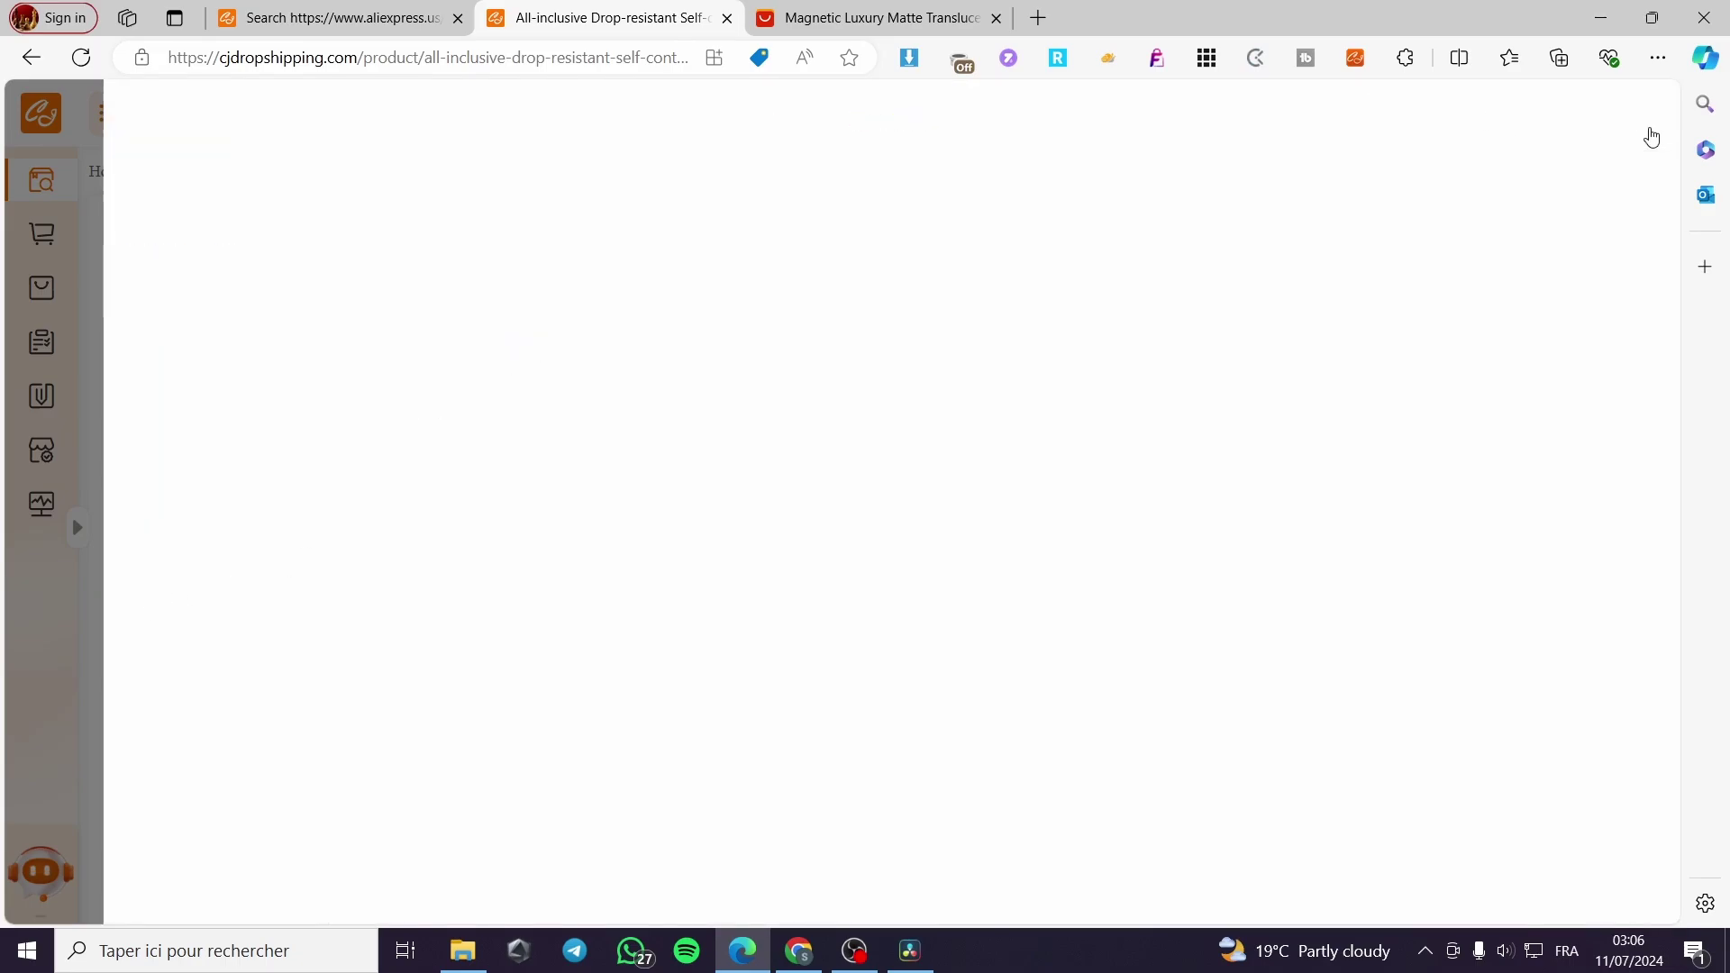
mouse_move(39, 450)
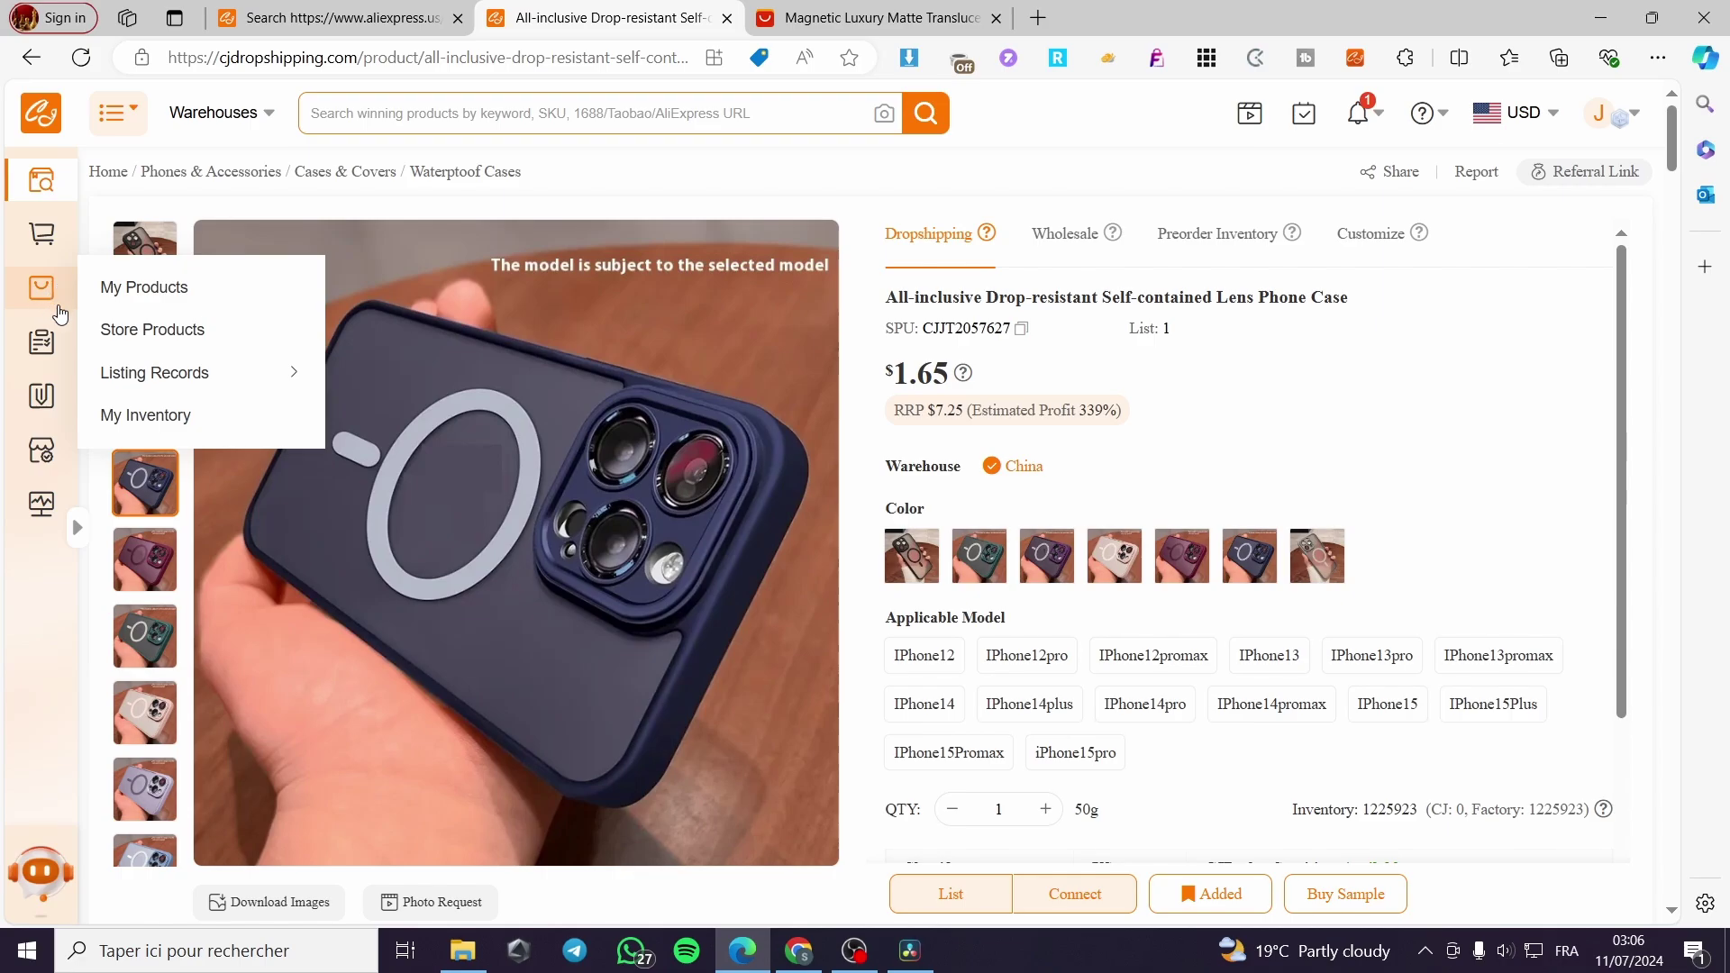
left_click(81, 530)
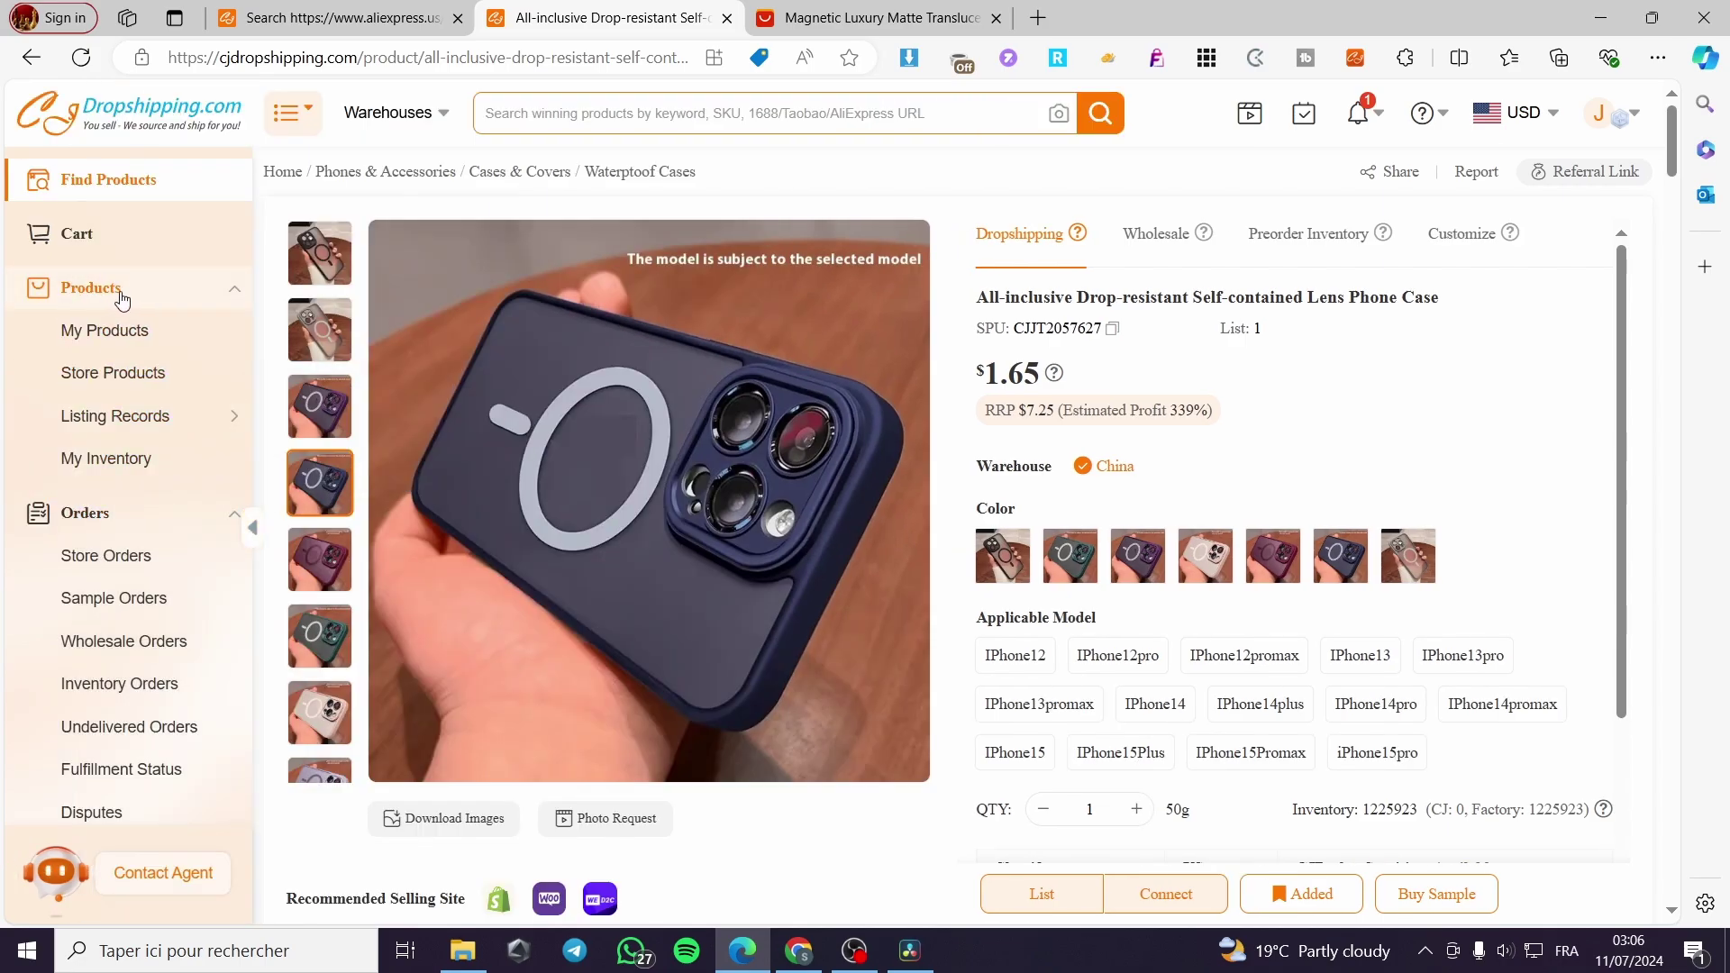
Open Products > Store Products and reload it to show the four linked store products.
left_click(97, 388)
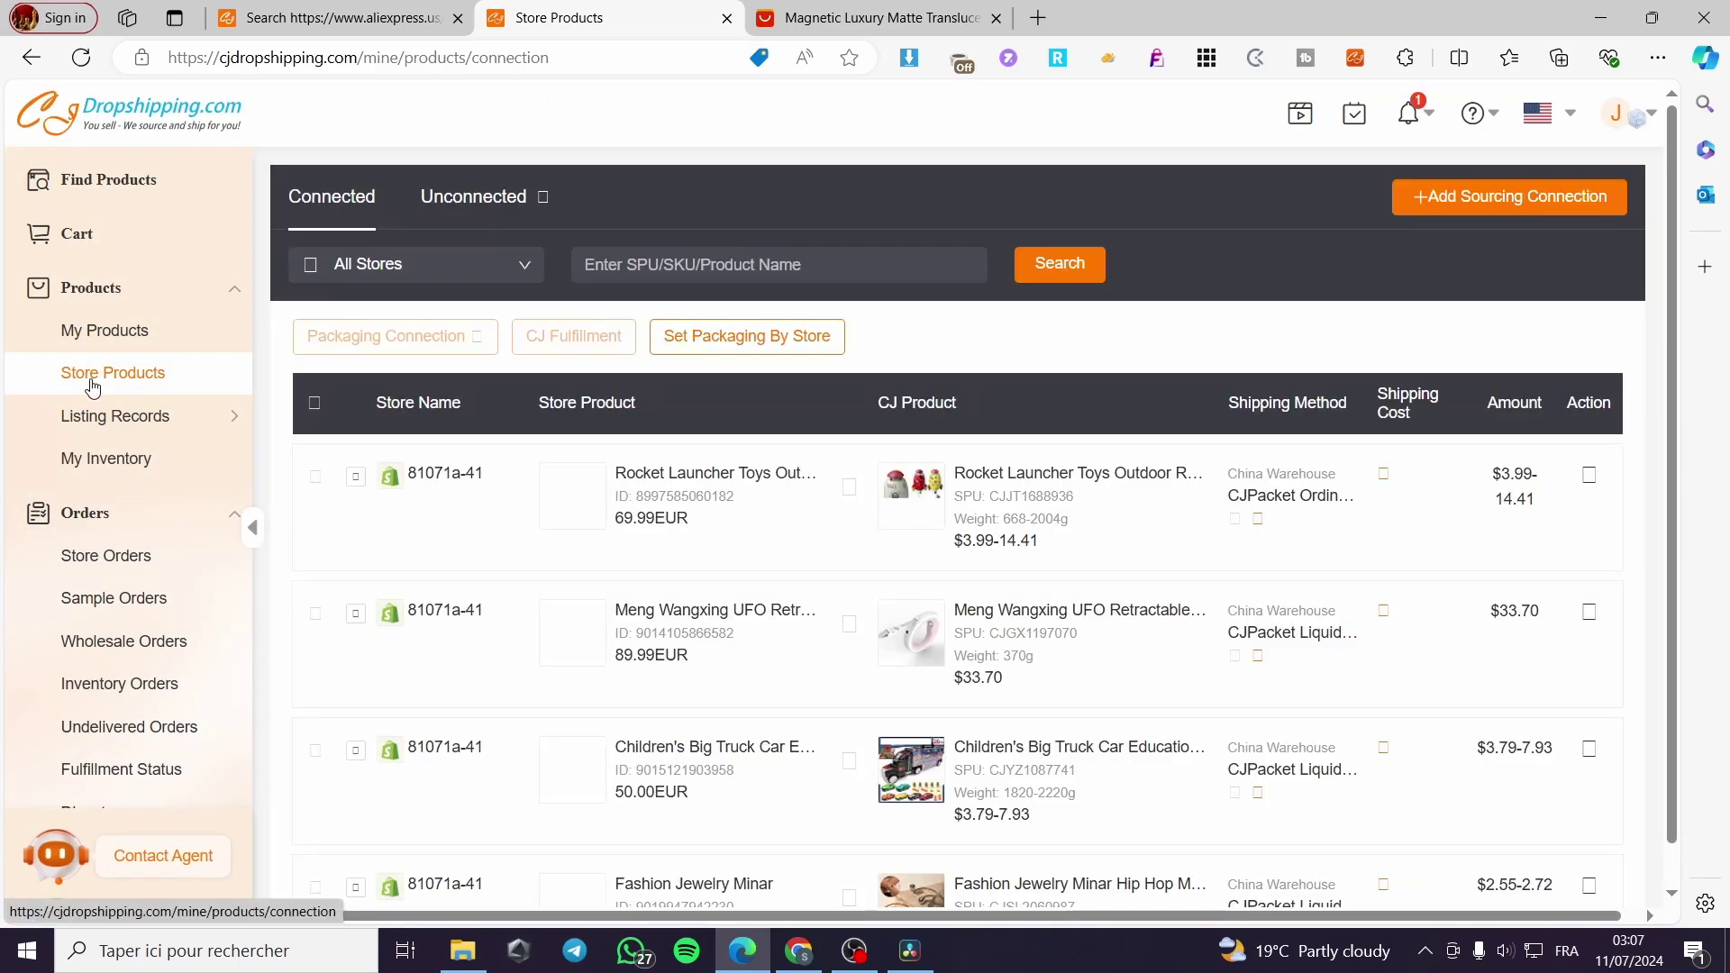
scroll(1001, 521, "down", 2)
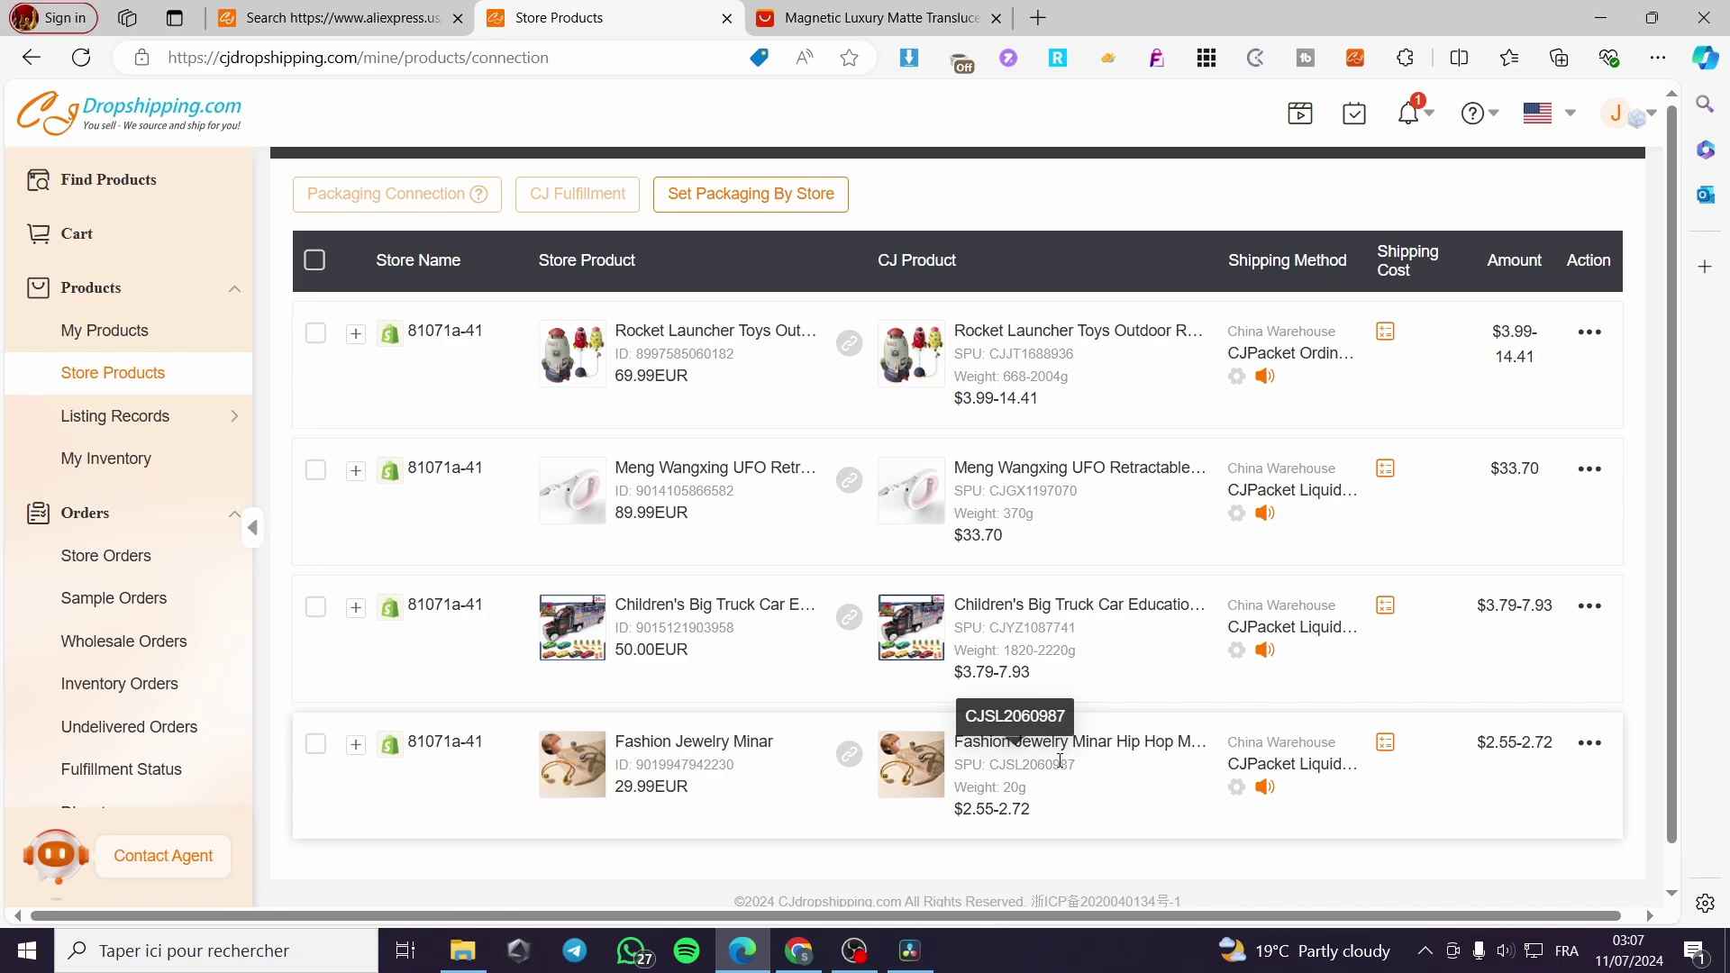
left_click(81, 57)
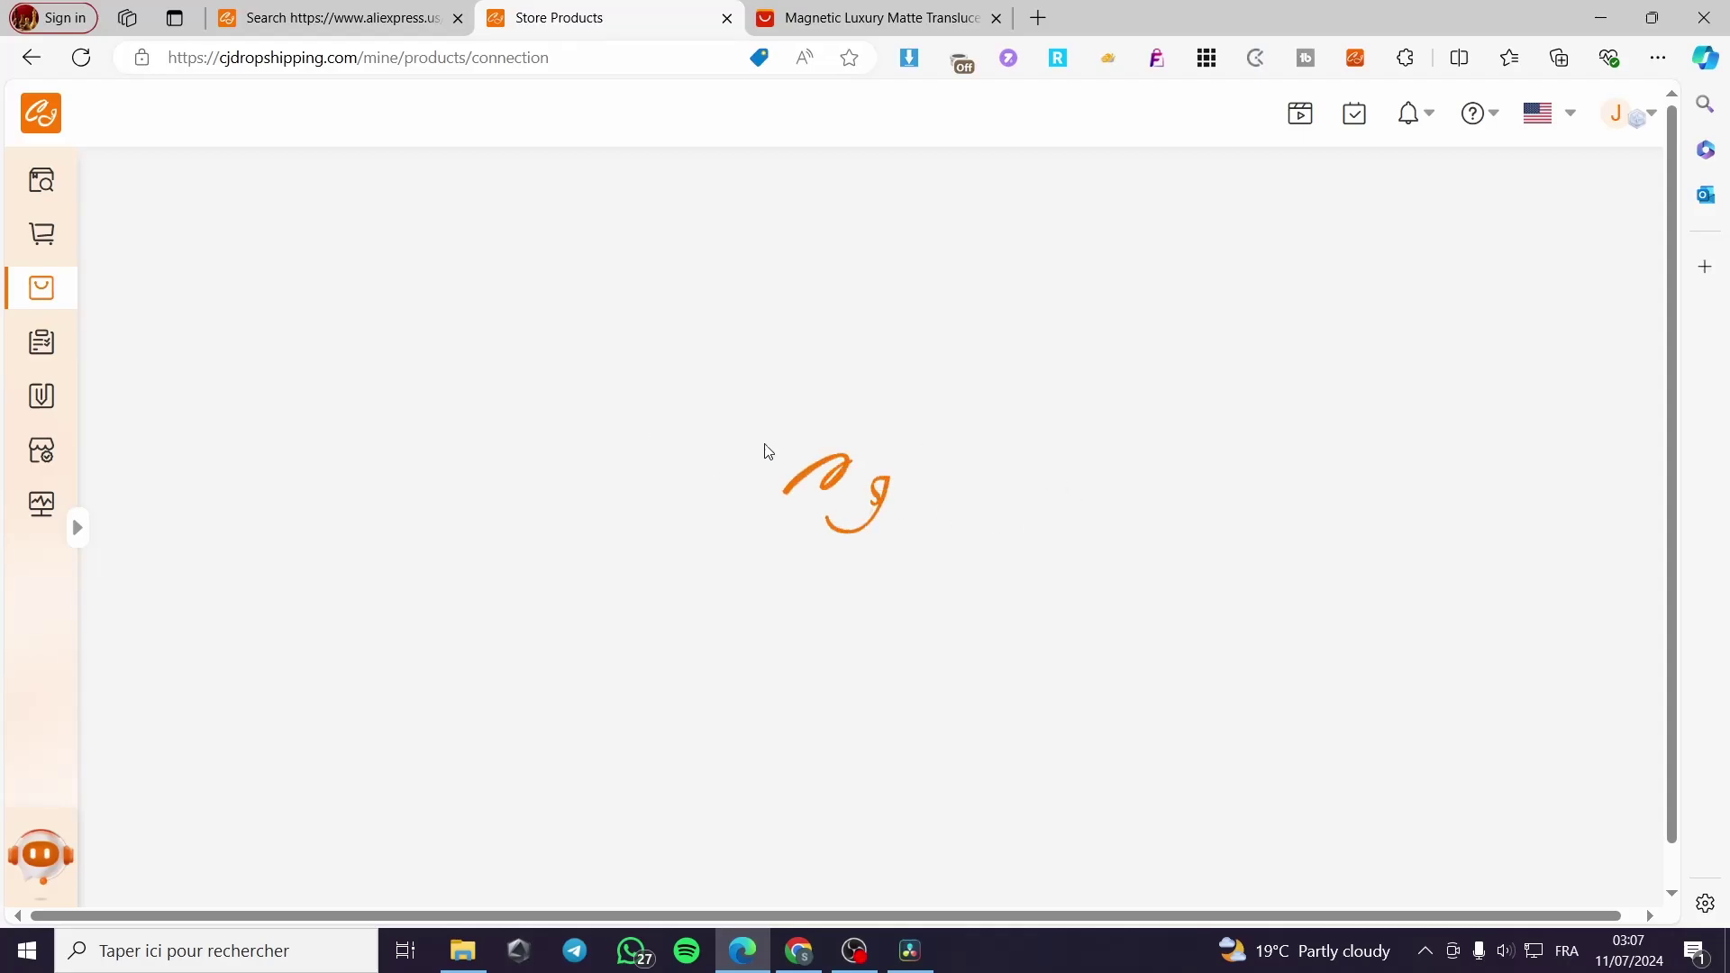
scroll(978, 595, "down", 1)
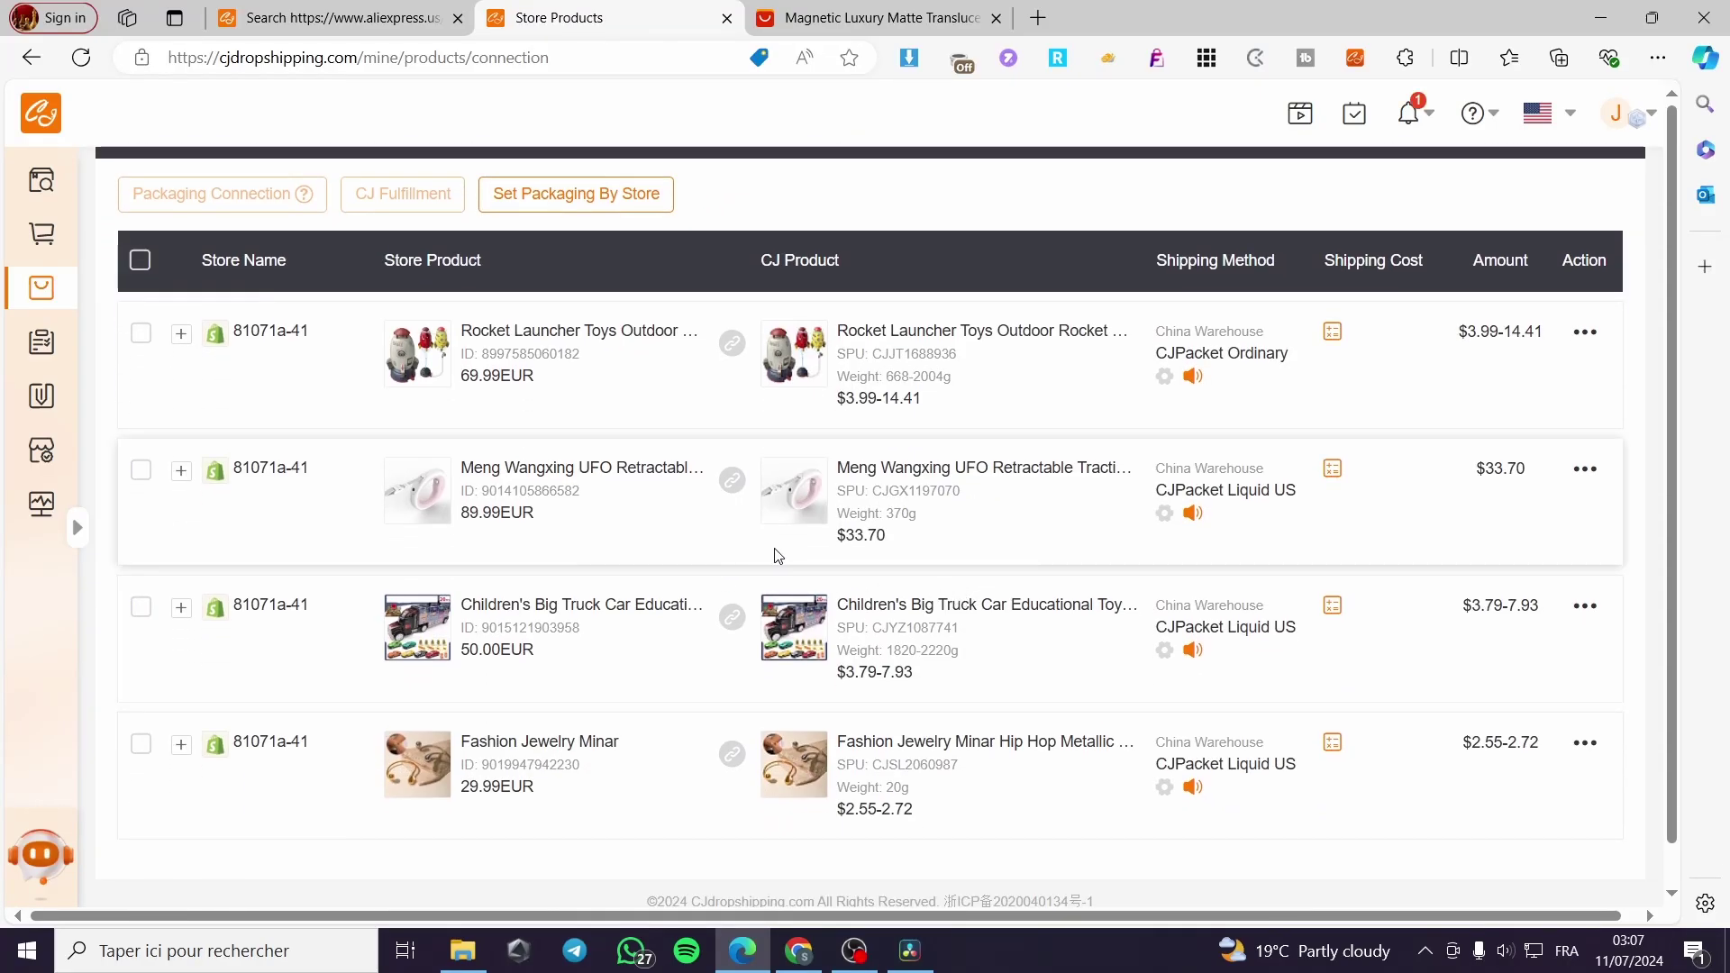
Open the Shopify store admin in a new tab and move it beside the CJ tab.
left_click(1046, 9)
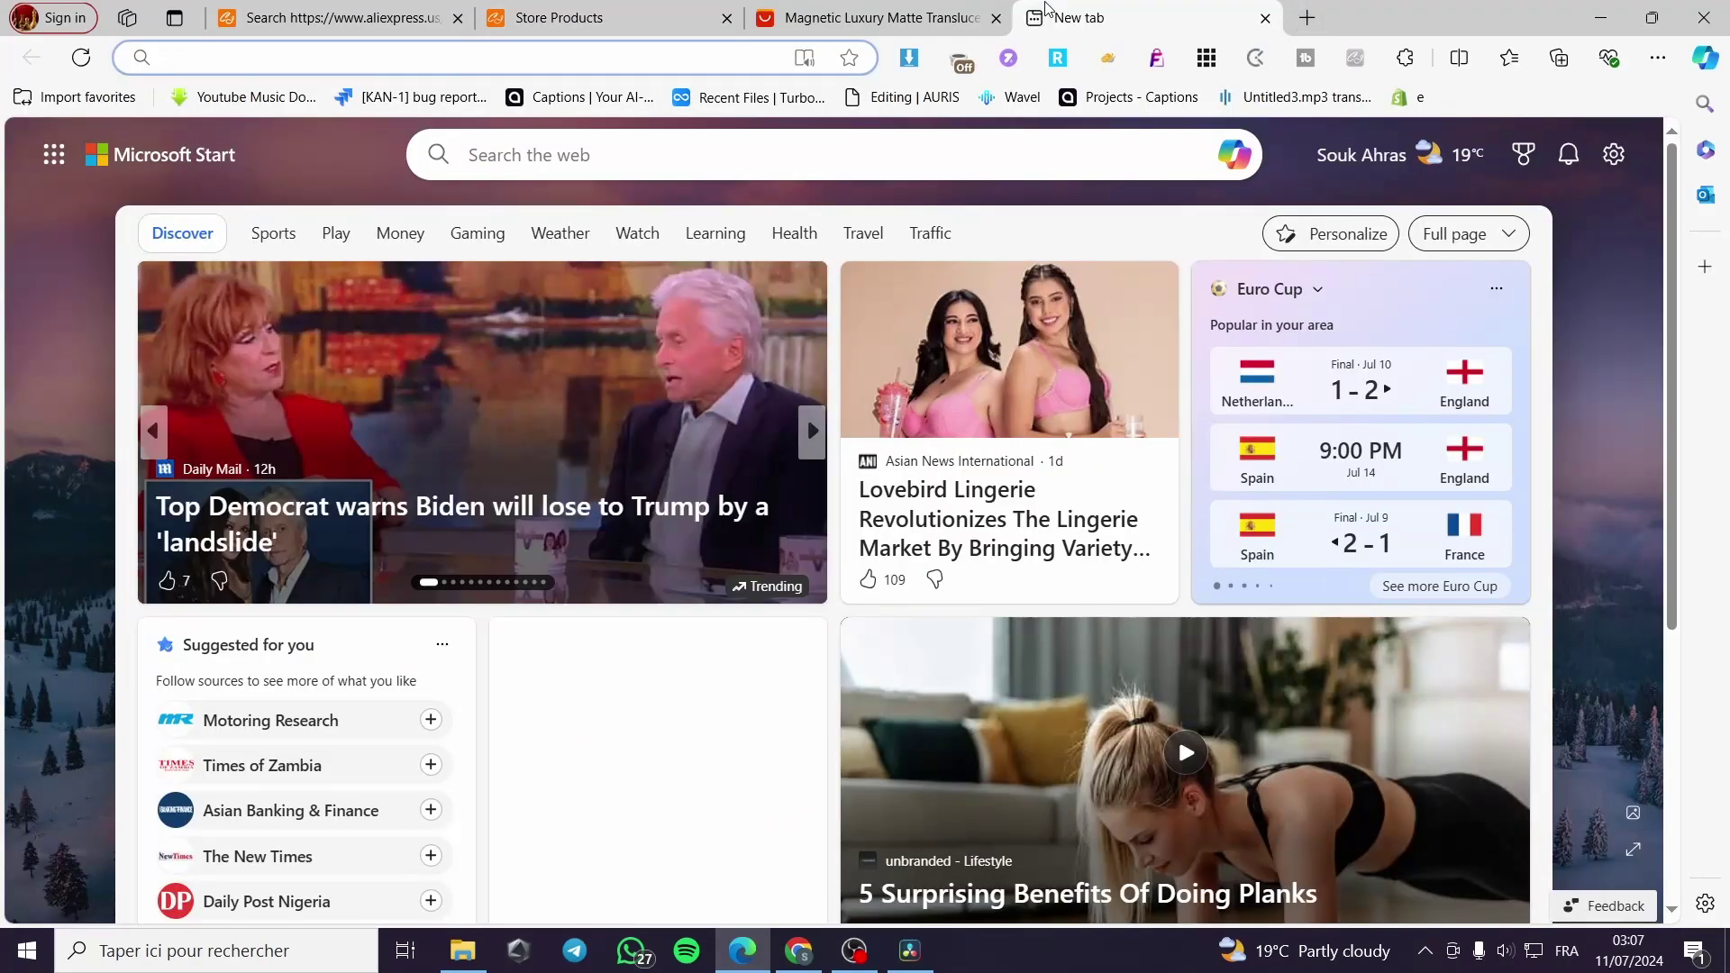
type("sho")
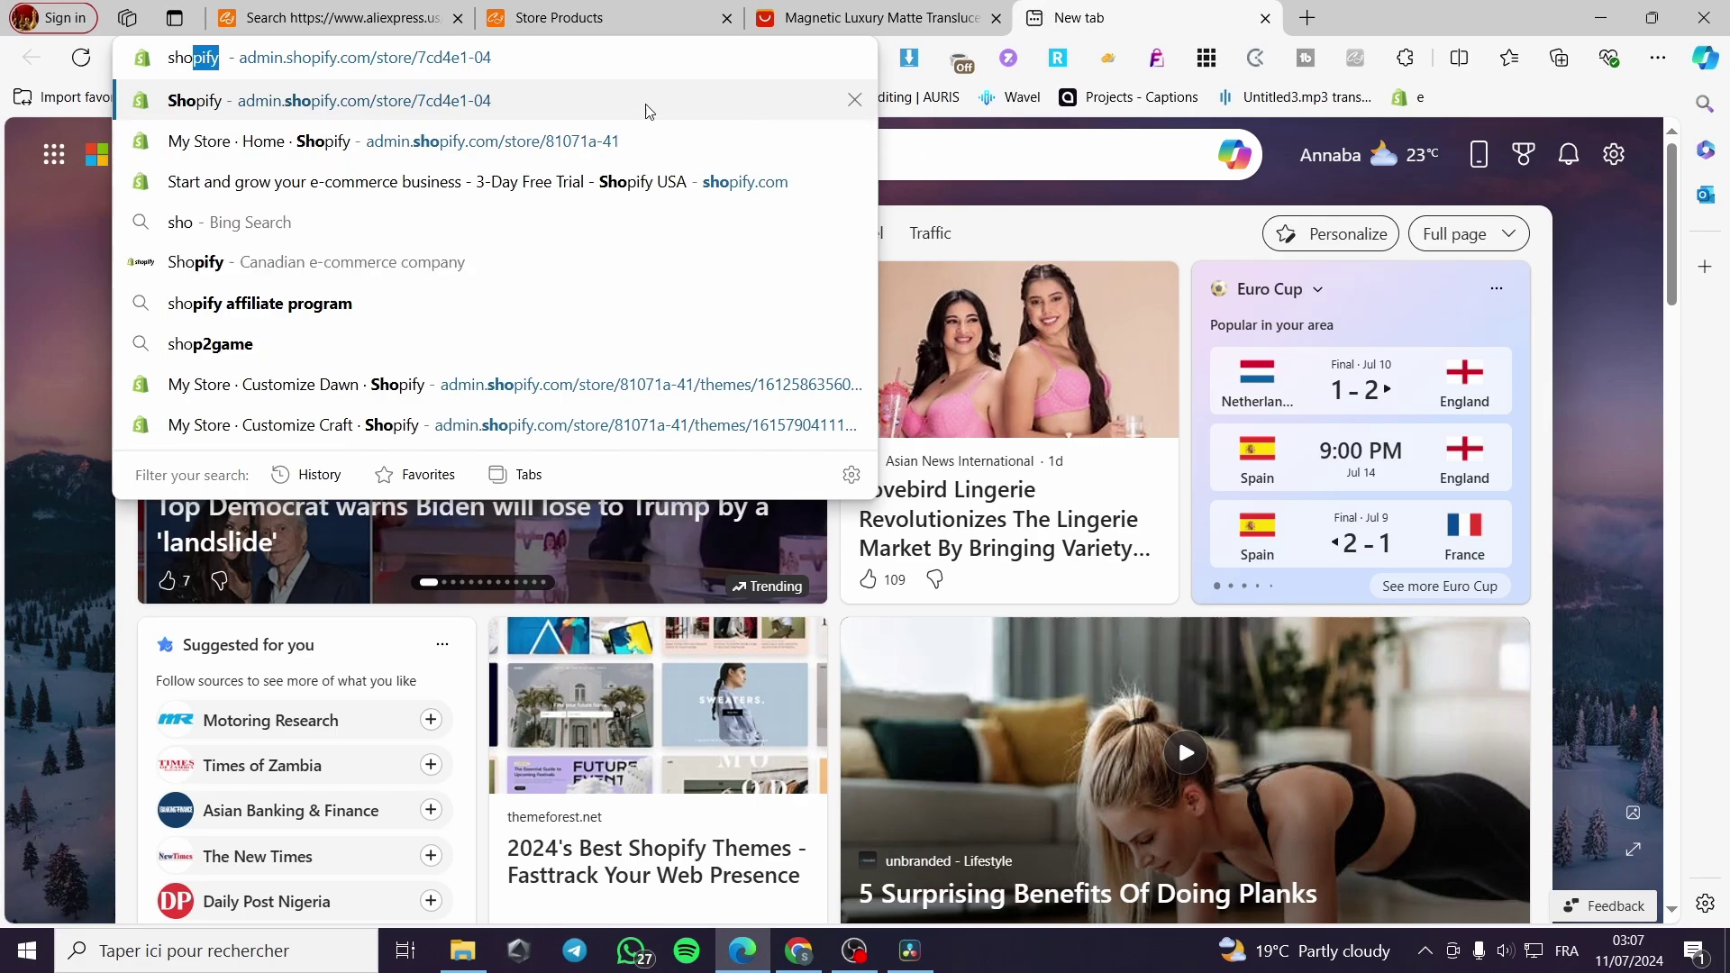
key("Down")
key("Return")
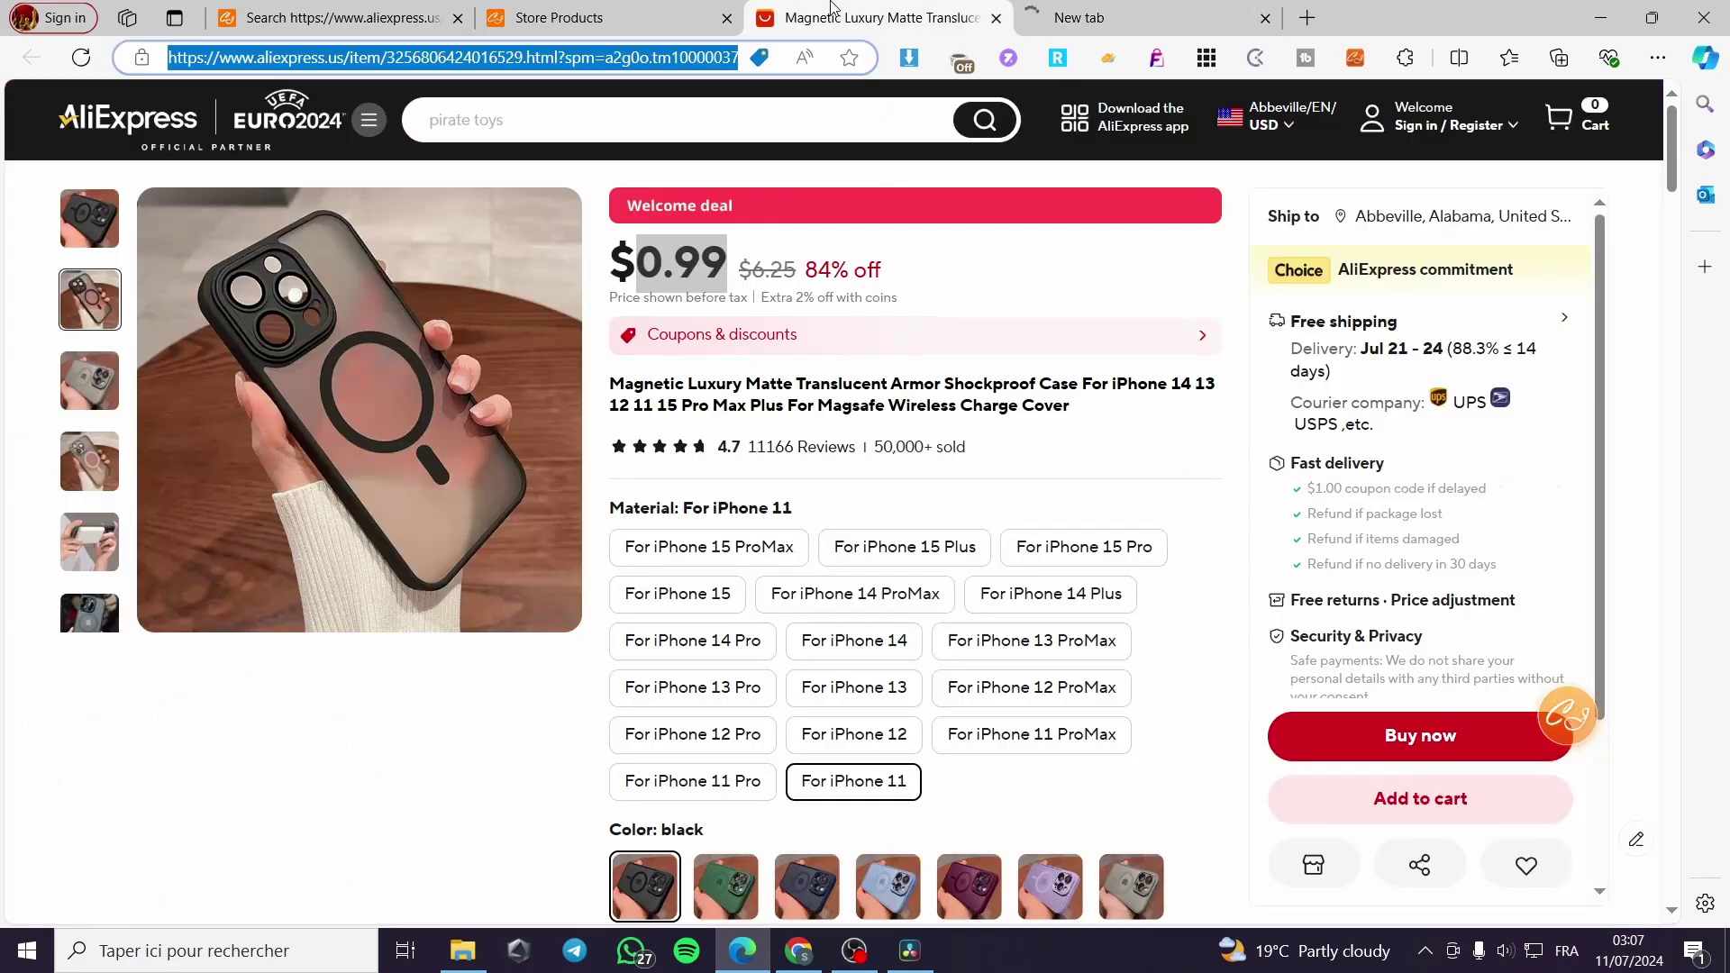
left_click(838, 13)
left_click_drag(1082, 18, 558, 18)
Reload CJ Store Products to see the phone case linked, then switch to Shopify's Products list.
left_click(370, 13)
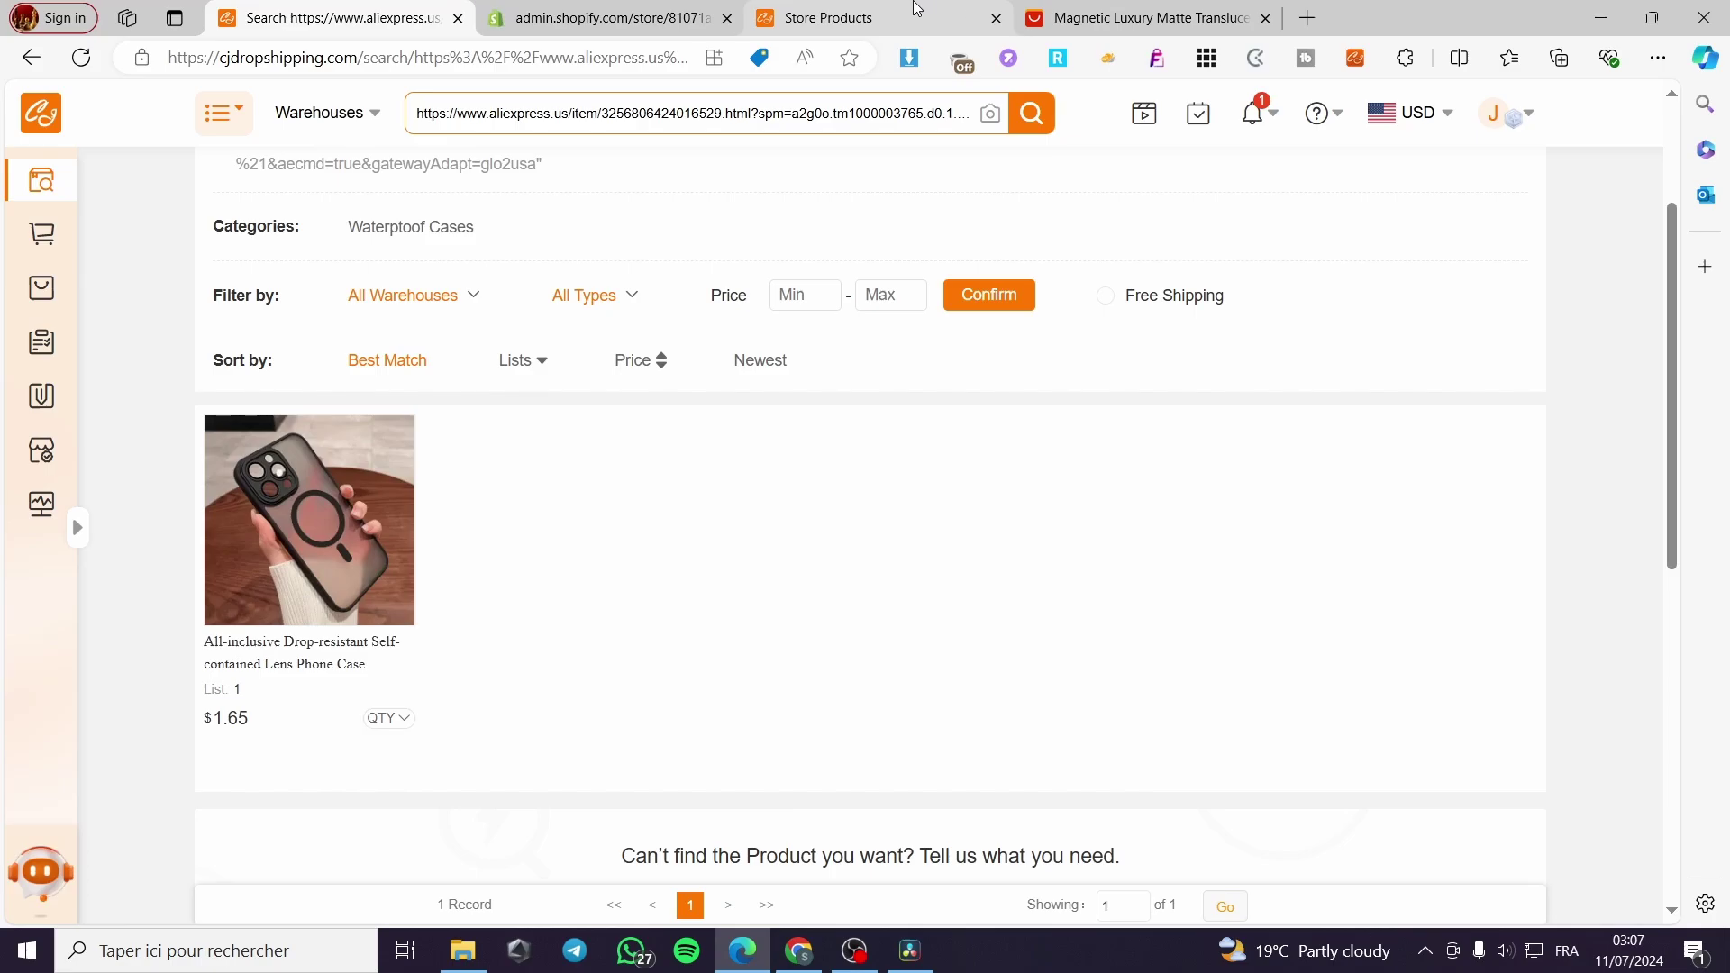
left_click(838, 18)
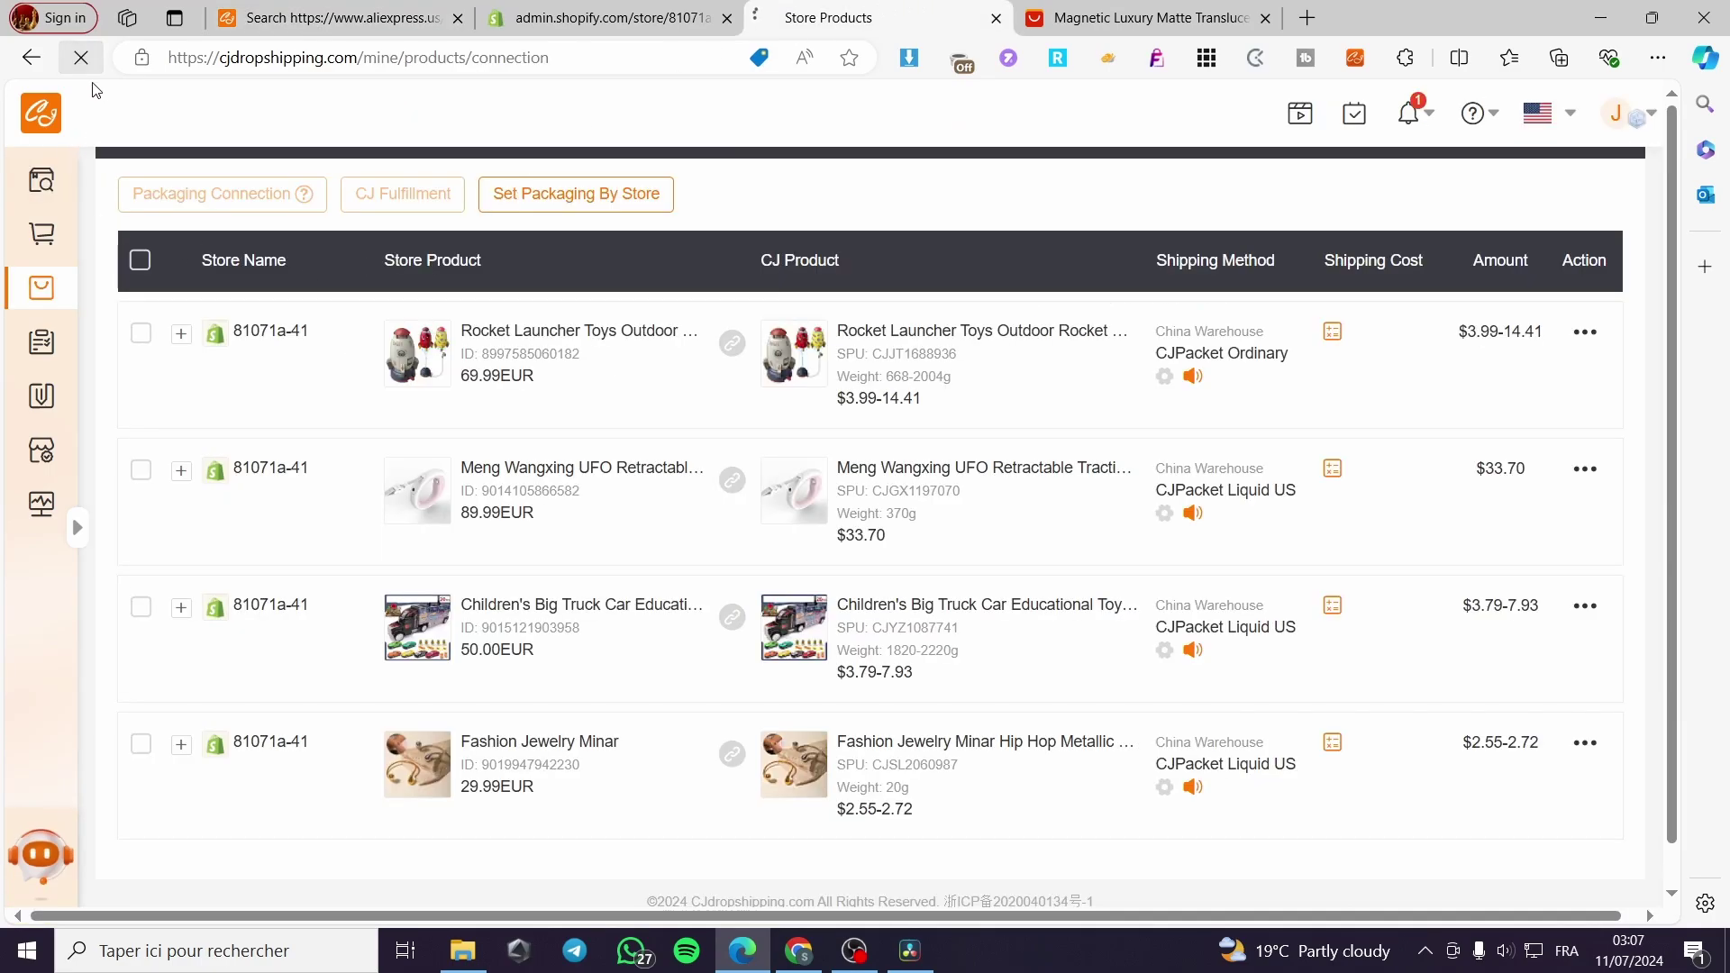
left_click(82, 57)
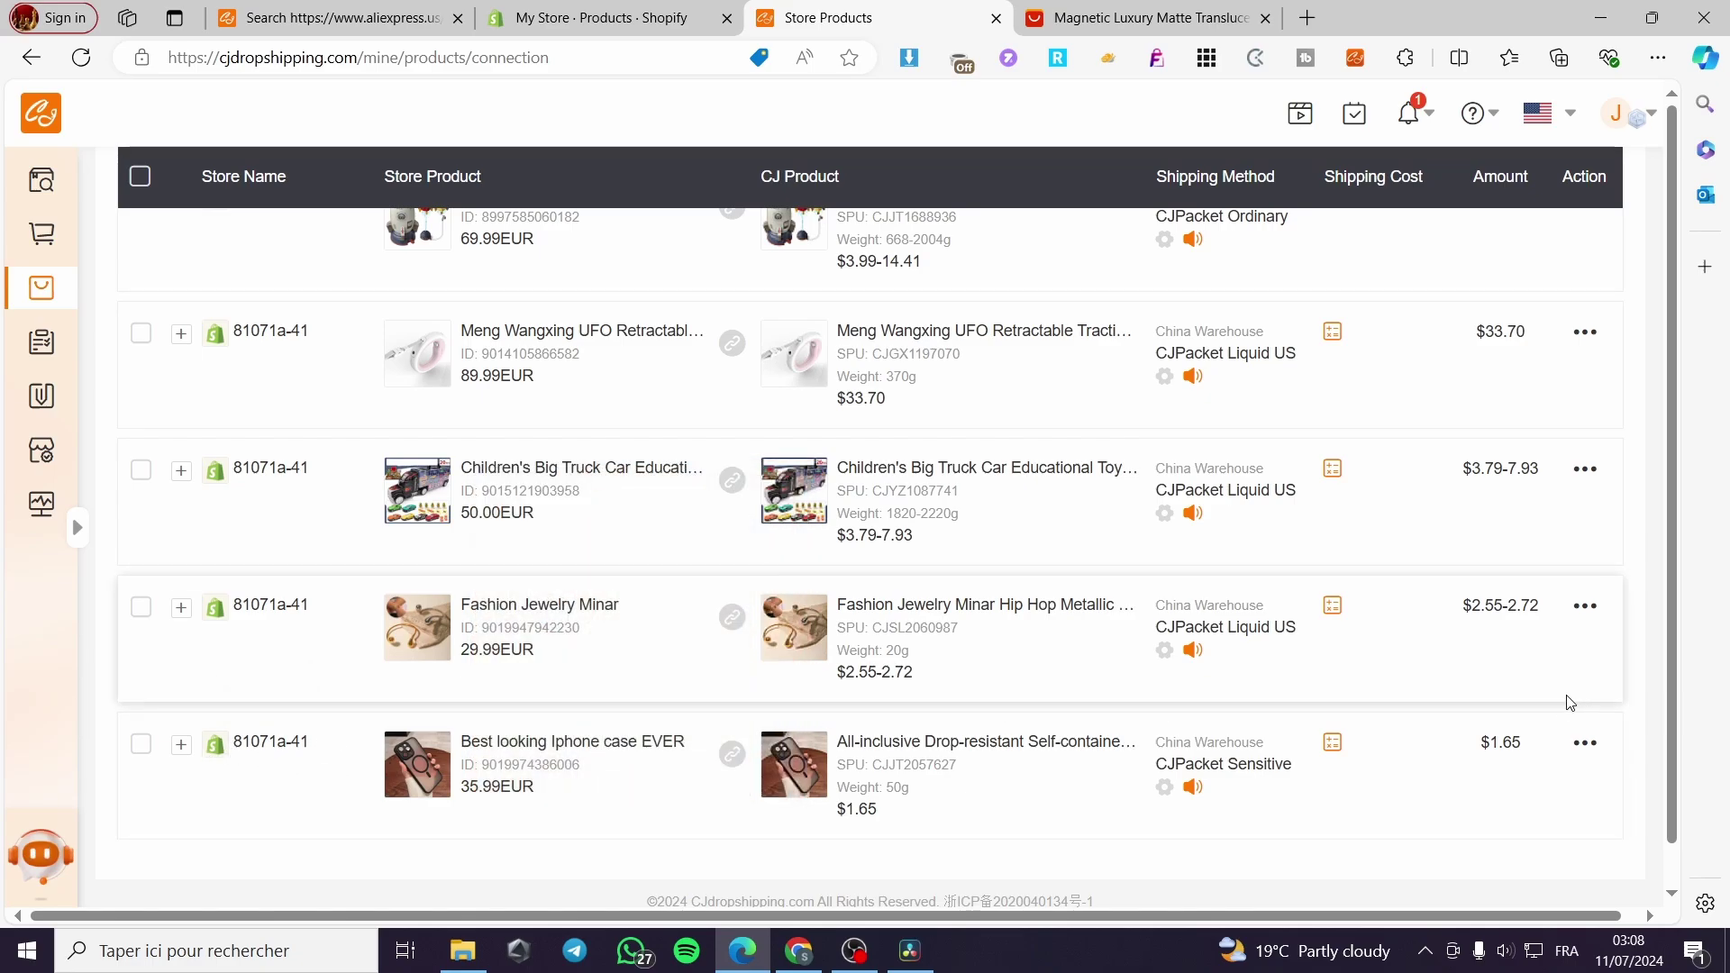
left_click(547, 8)
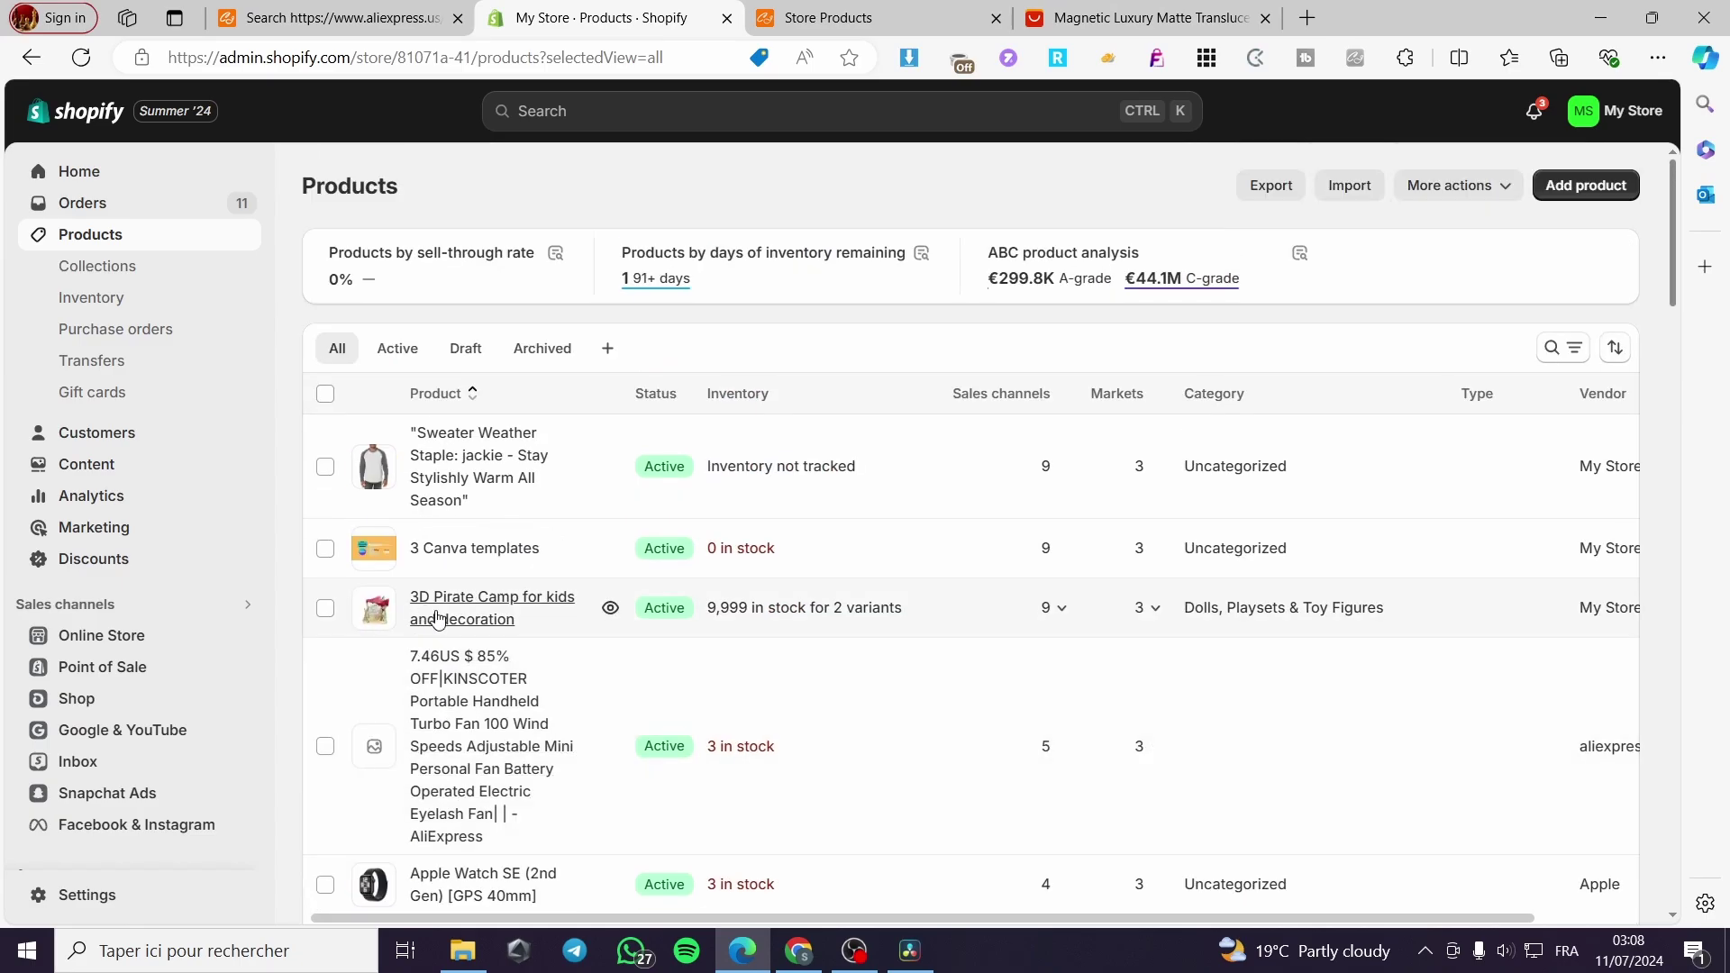
Open 'Best looking Iphone case EVER' in Shopify, confirm €35.99 per variant, and view it on the storefront.
scroll(706, 653, "down", 3)
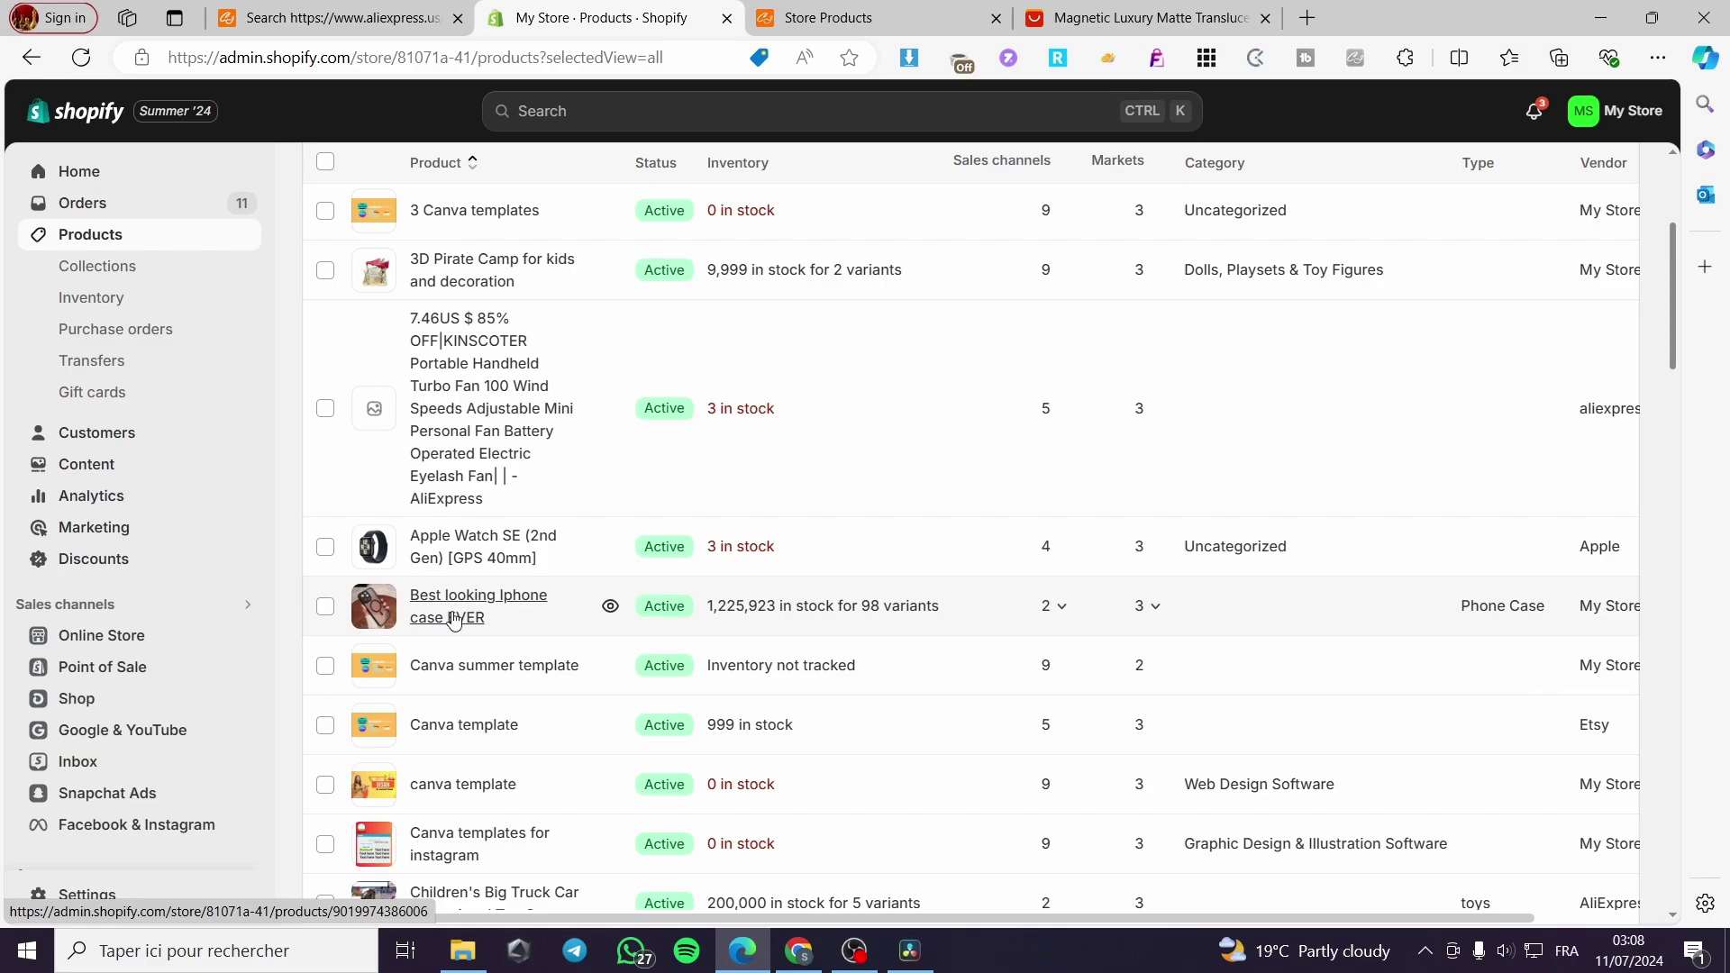
left_click(775, 597)
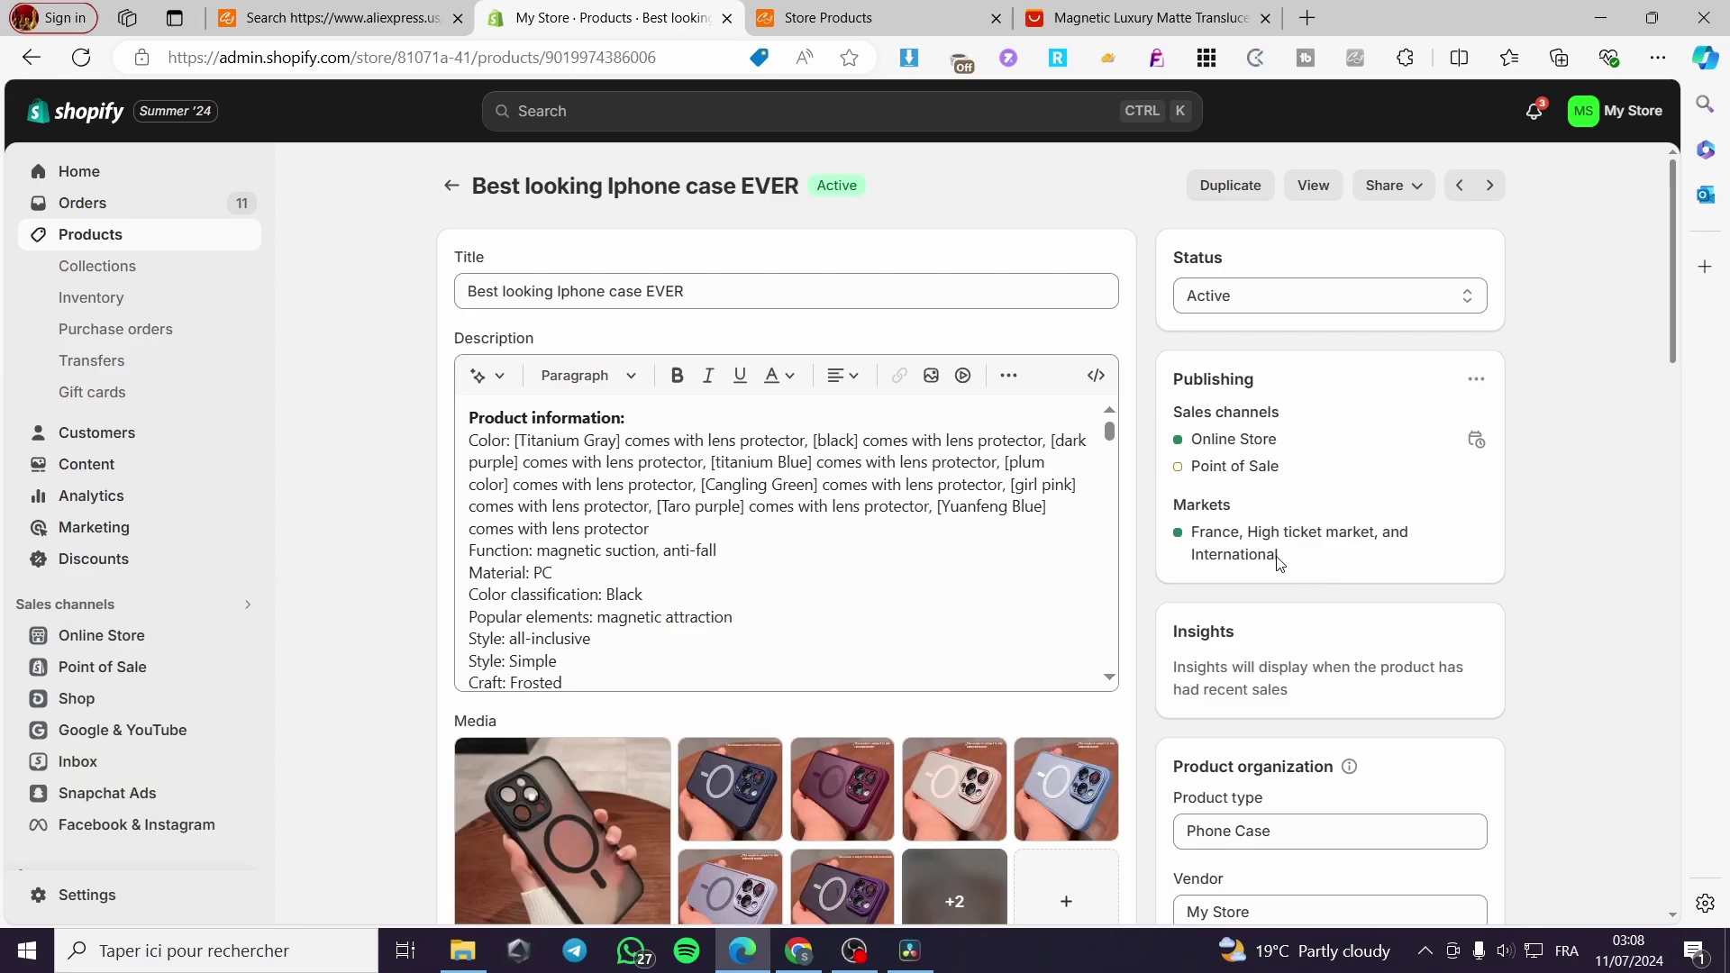
scroll(880, 564, "down", 6)
scroll(917, 581, "down", 3)
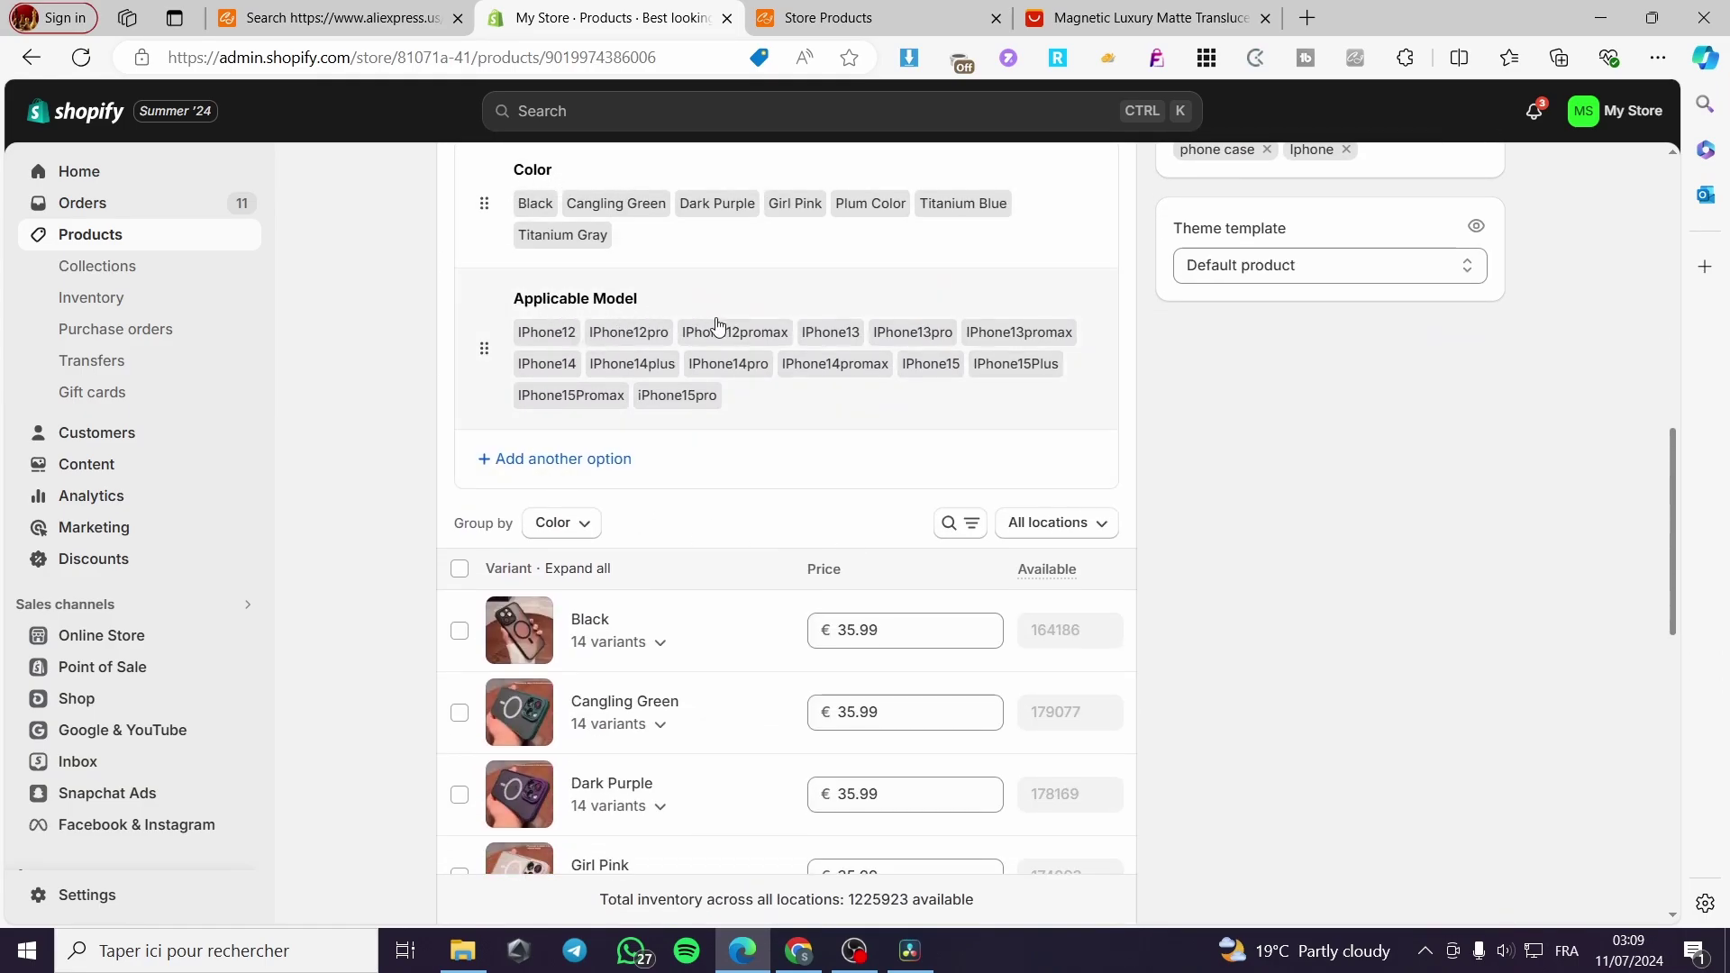
scroll(745, 391, "down", 4)
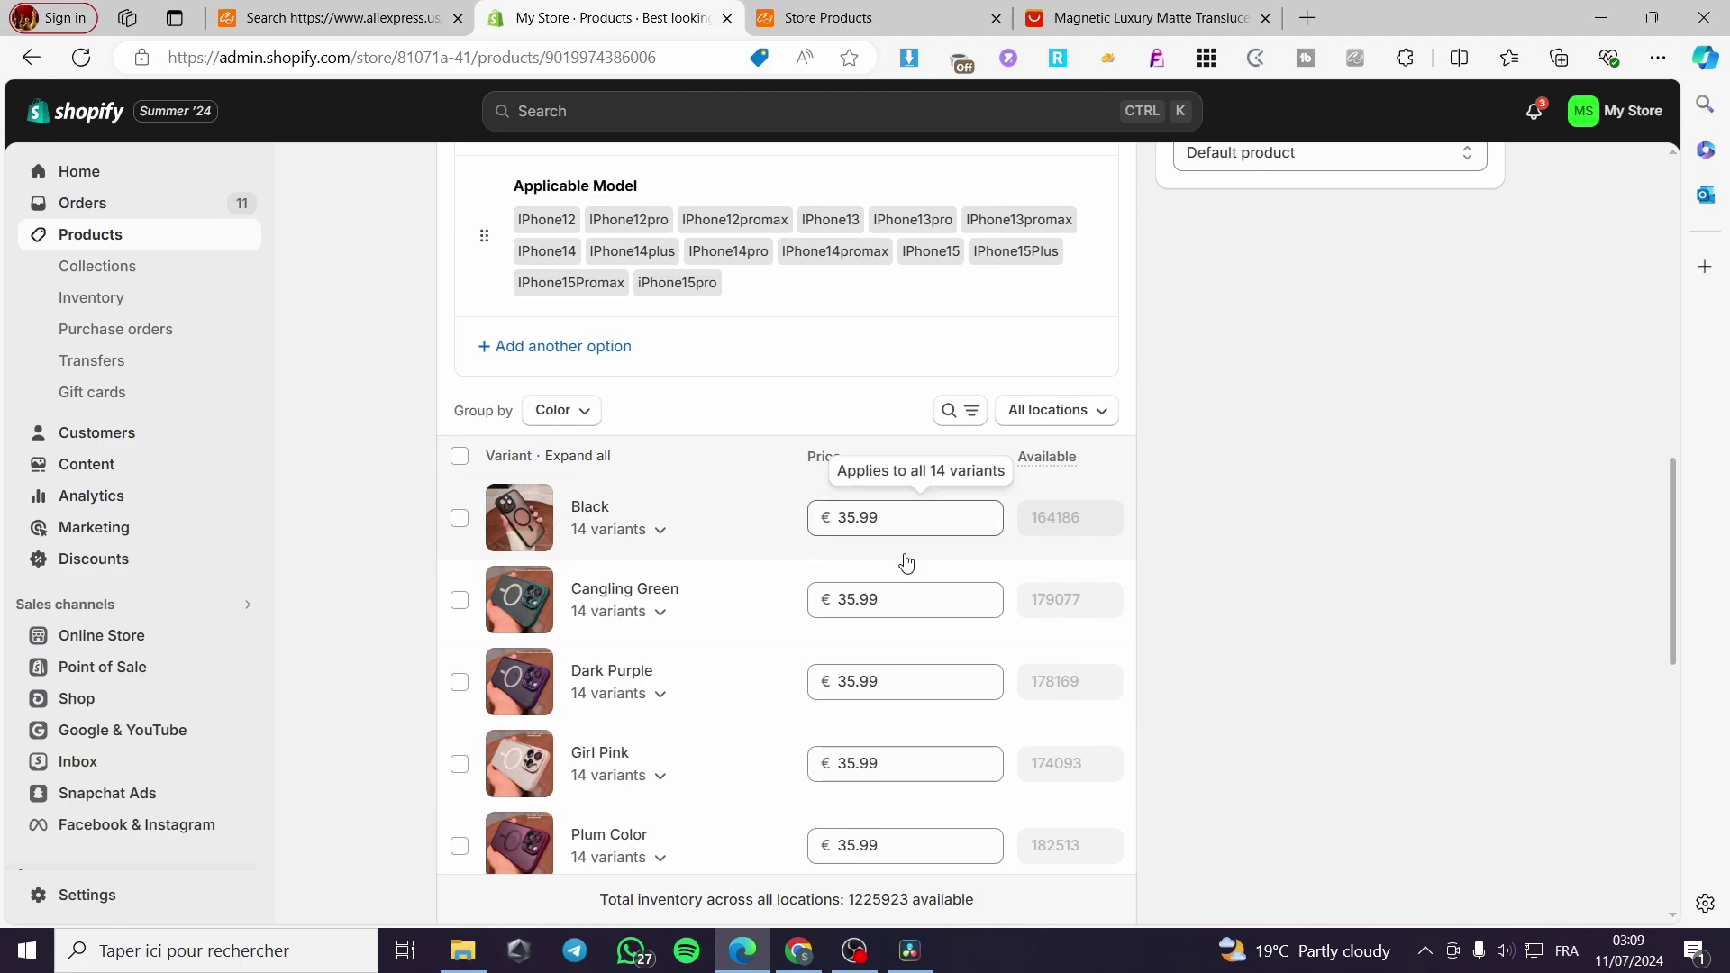
scroll(919, 586, "down", 3)
scroll(927, 591, "up", 15)
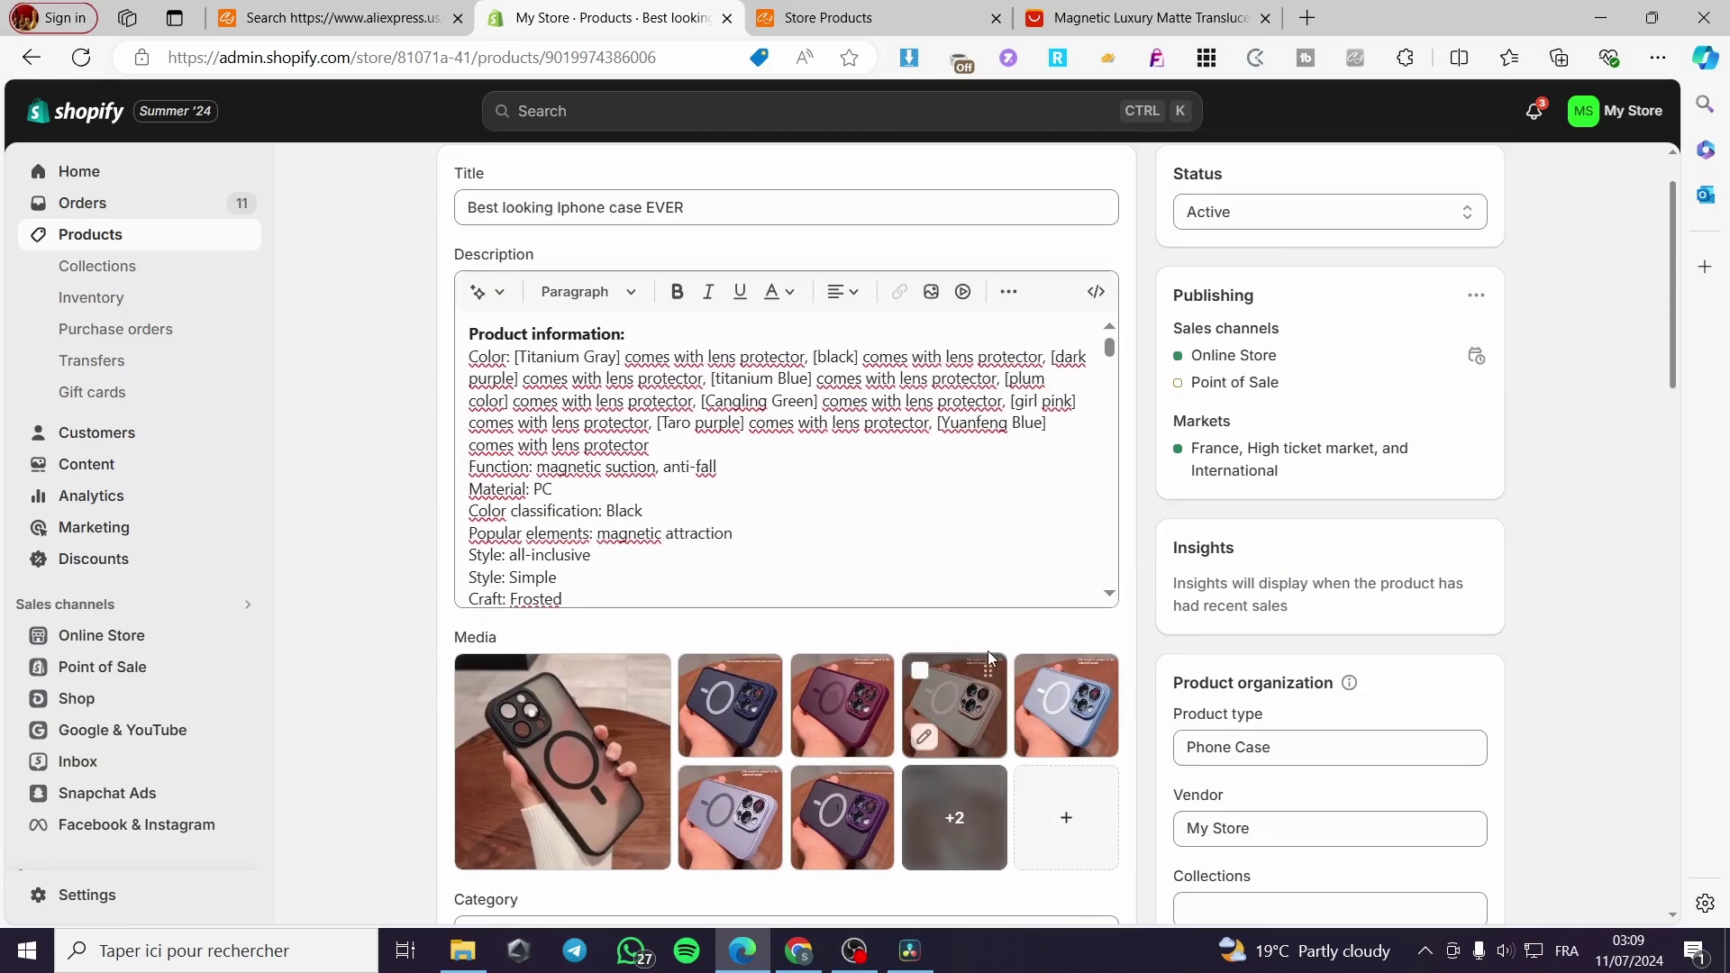
left_click(1174, 185)
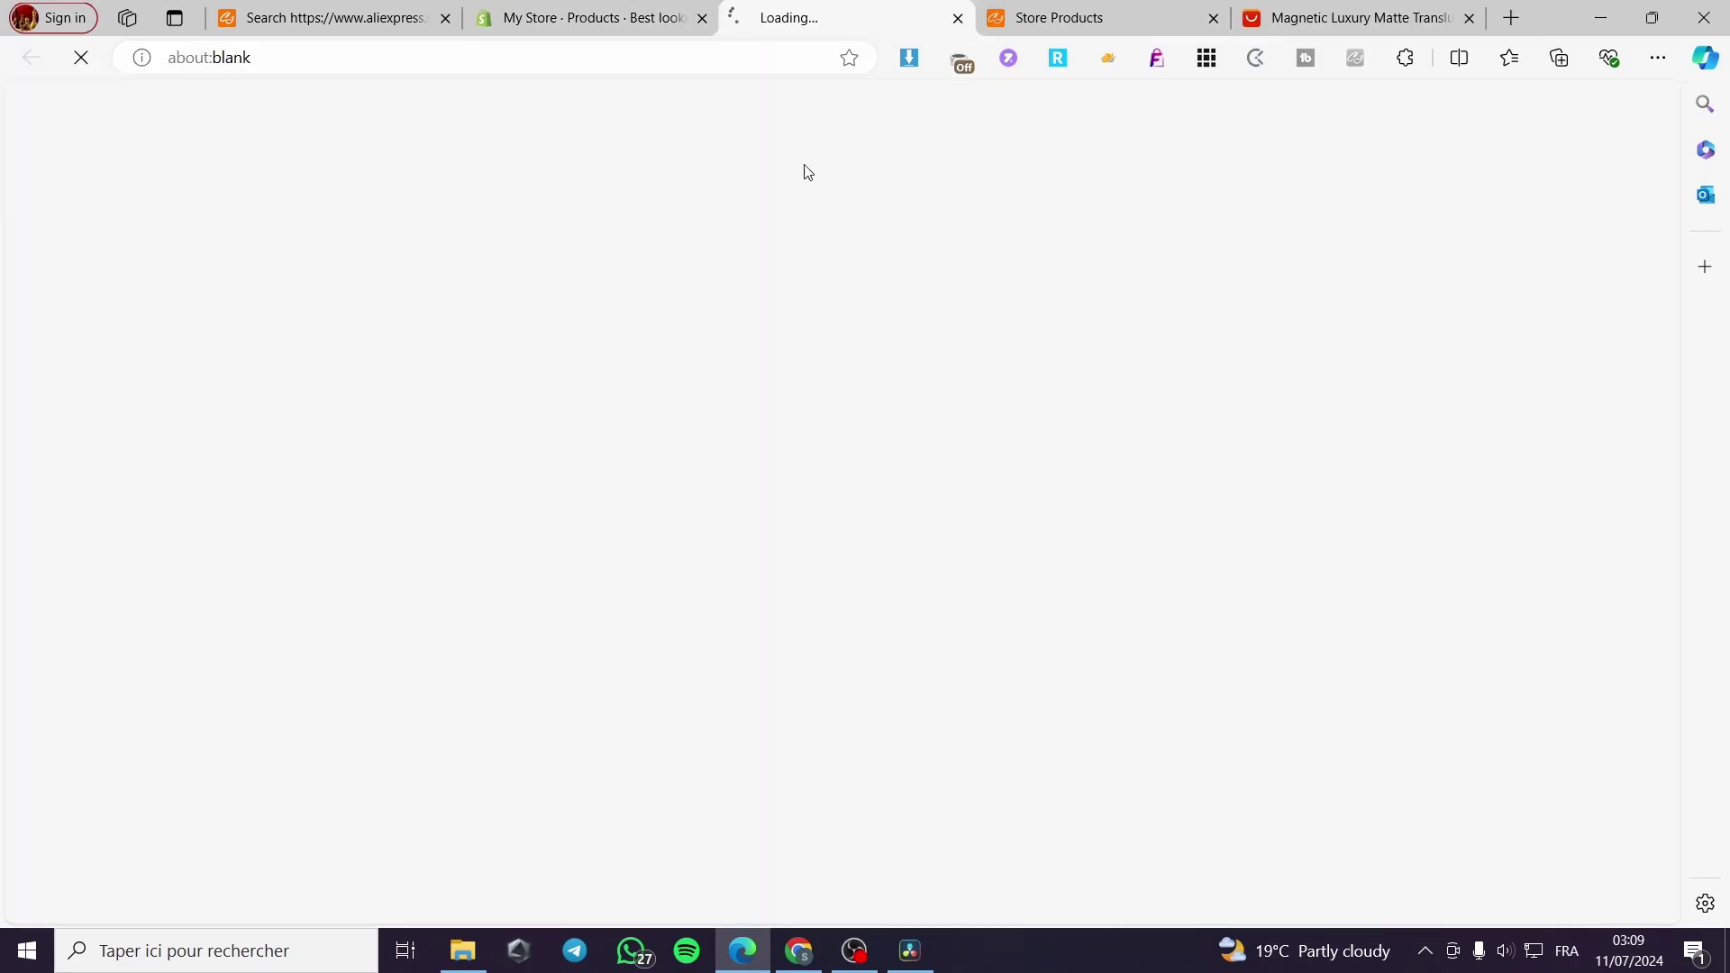